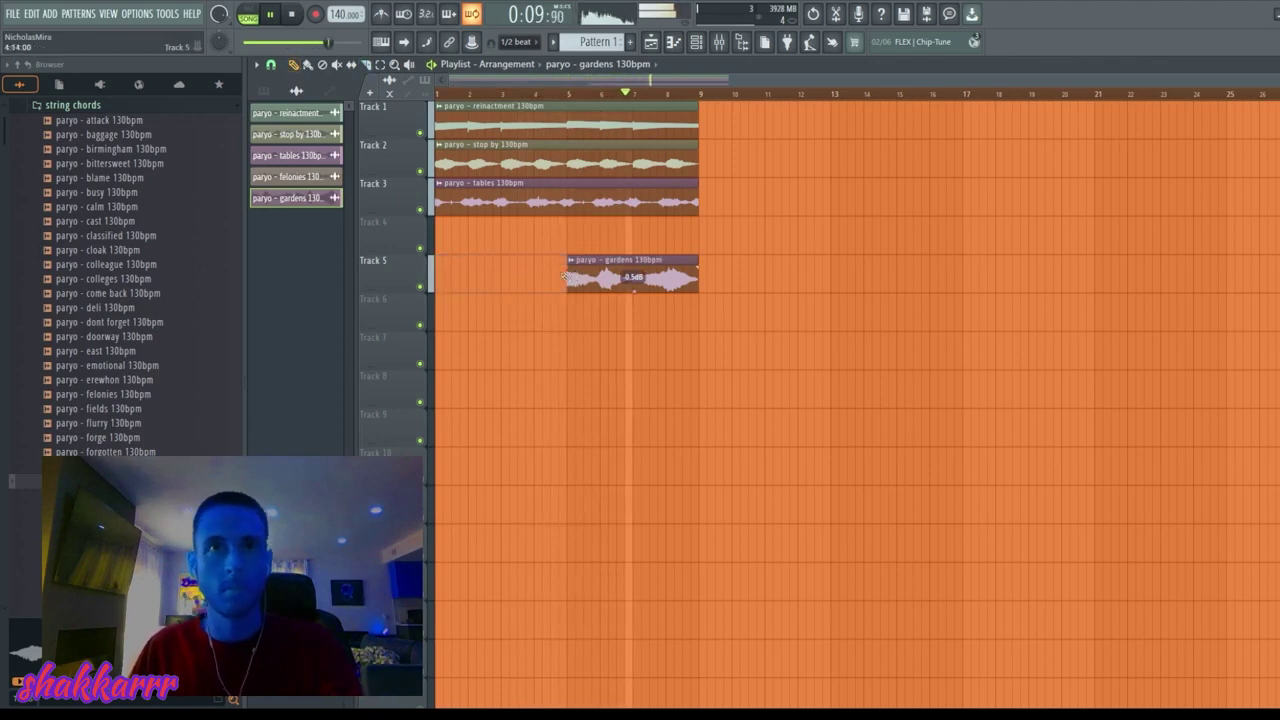
Step: Restore the deleted gardens clip at bar 1 of Track 5 and duplicate the whole eight-bar arrangement to bar 9
key(ctrl+z)
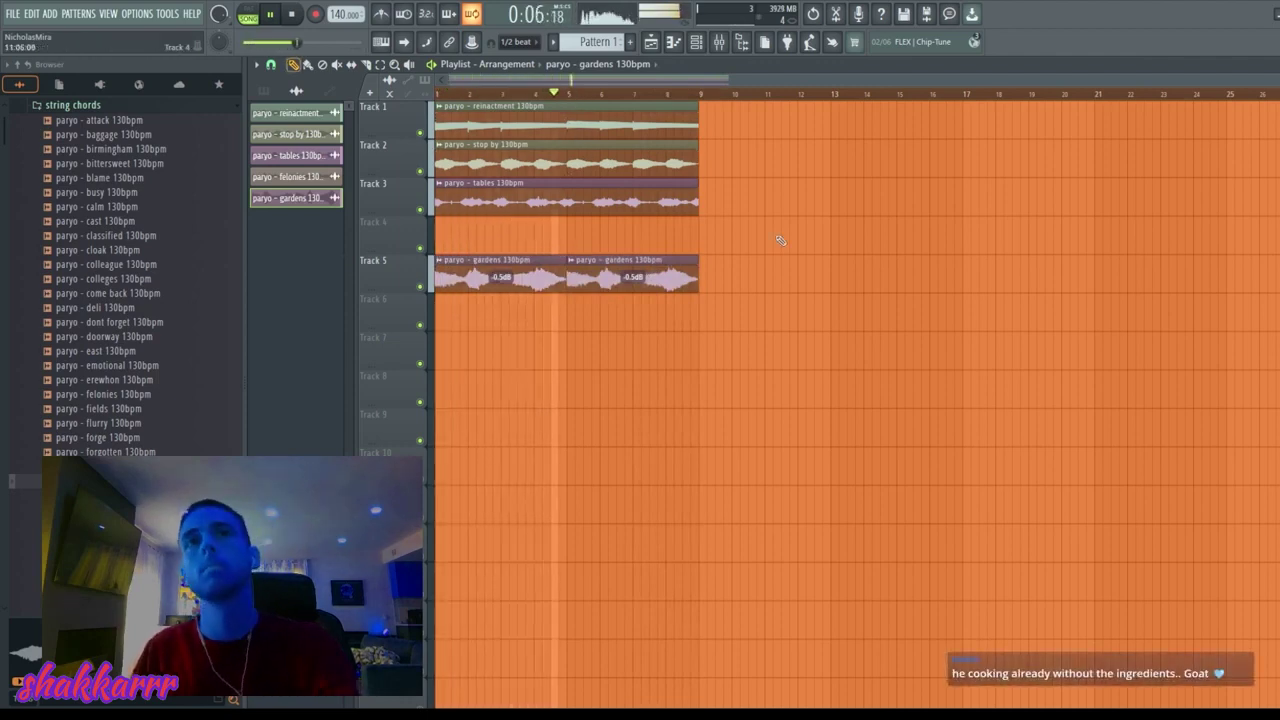
drag(734, 315, 390, 99)
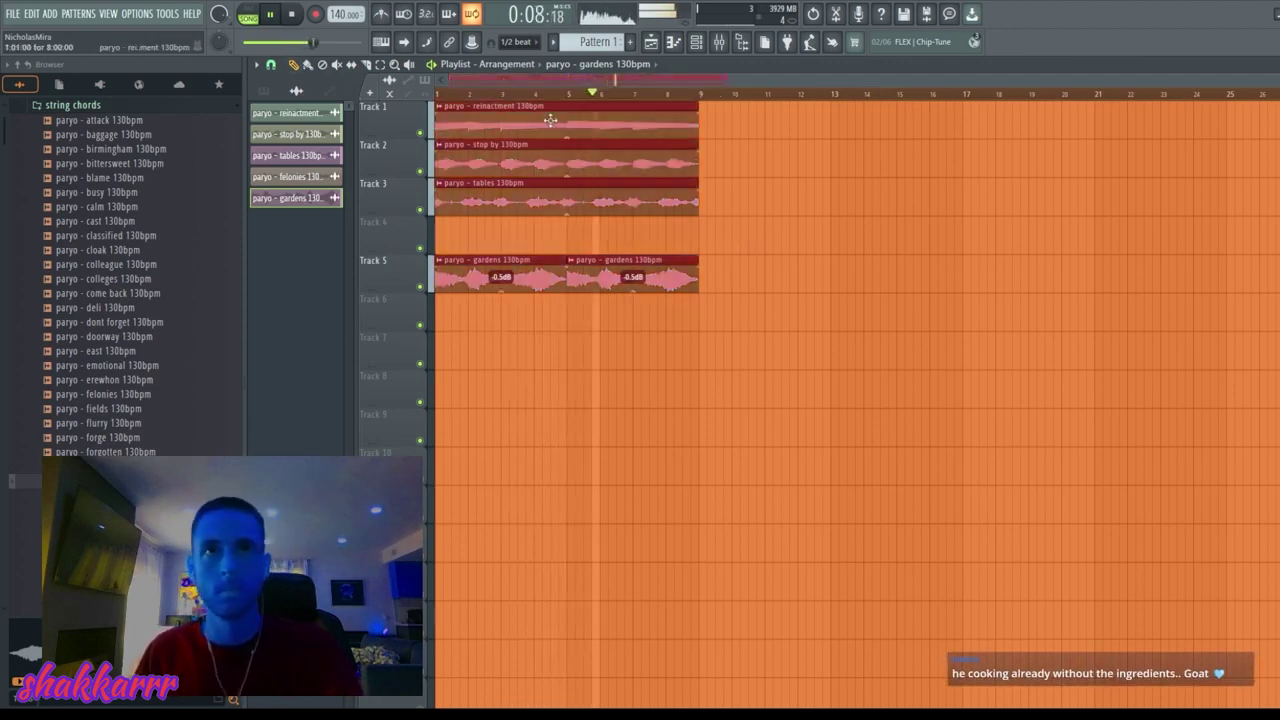
ctrl+click(624, 181)
drag(831, 352, 398, 96)
key(ctrl+b)
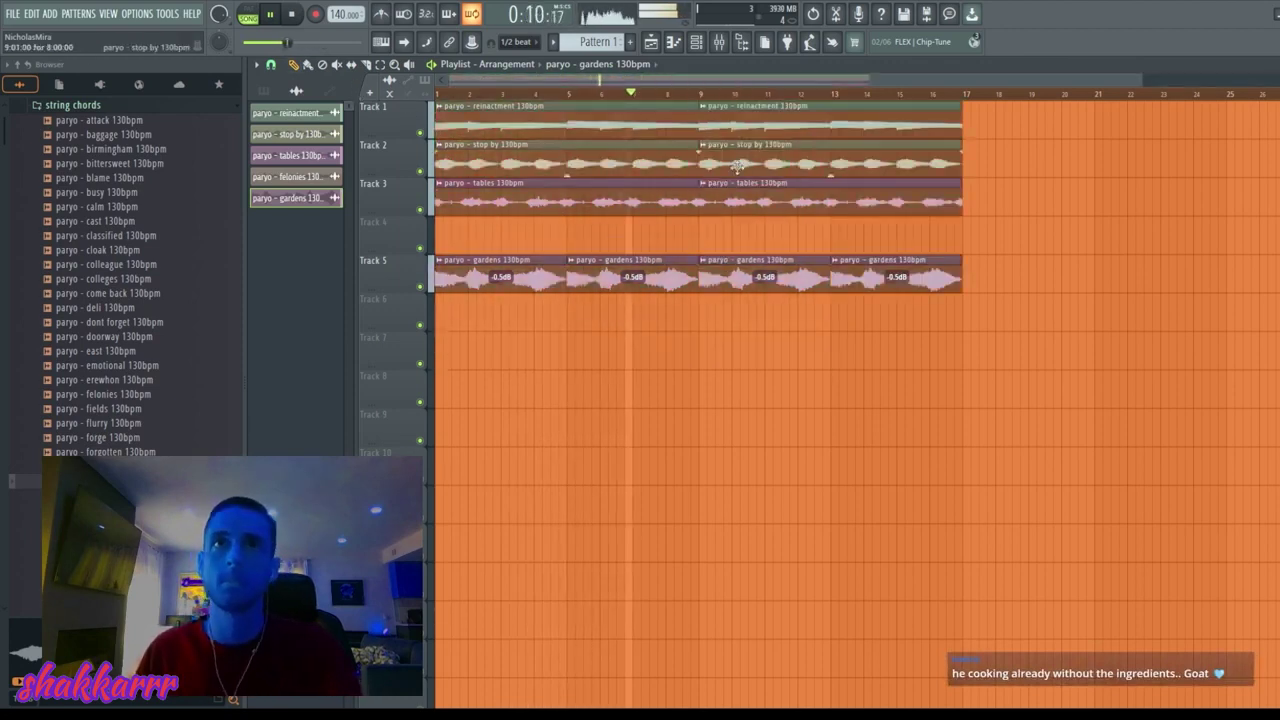
Step: Delete the stop by and tables clips that start at bar 9 on Tracks 2 and 3
right_click(737, 168)
right_click(636, 157)
key(ctrl+z)
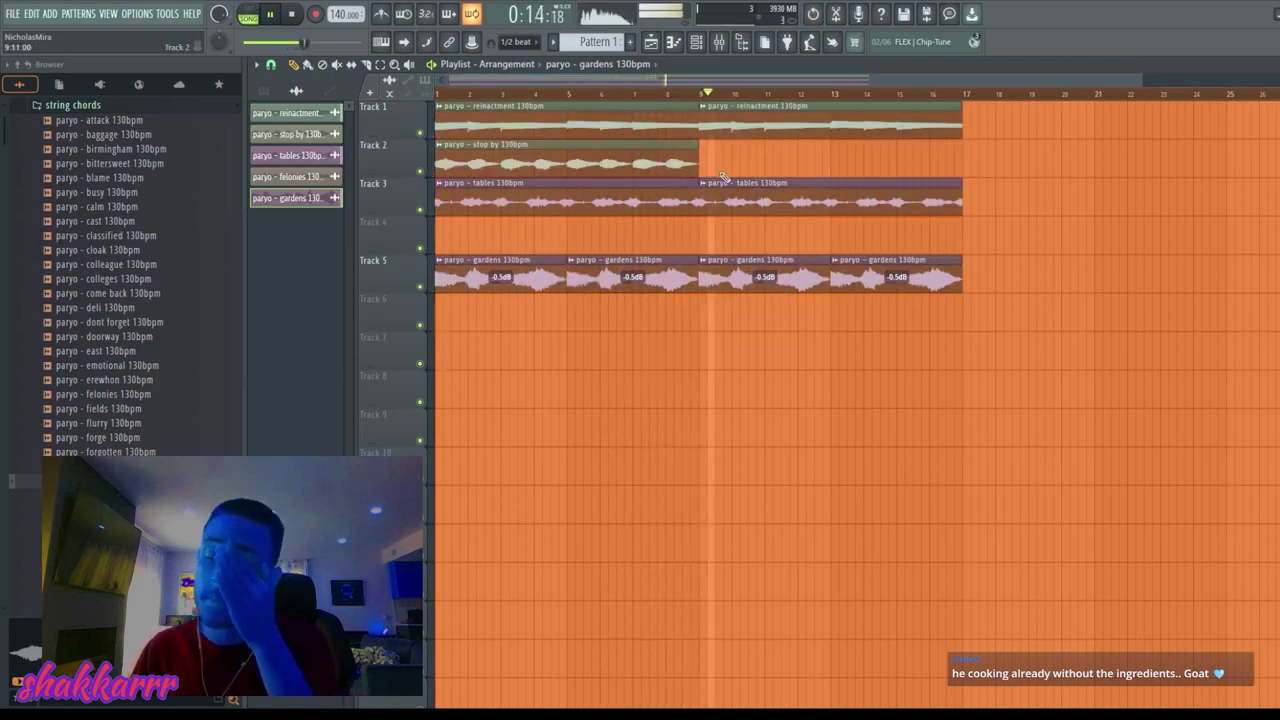
click(744, 190)
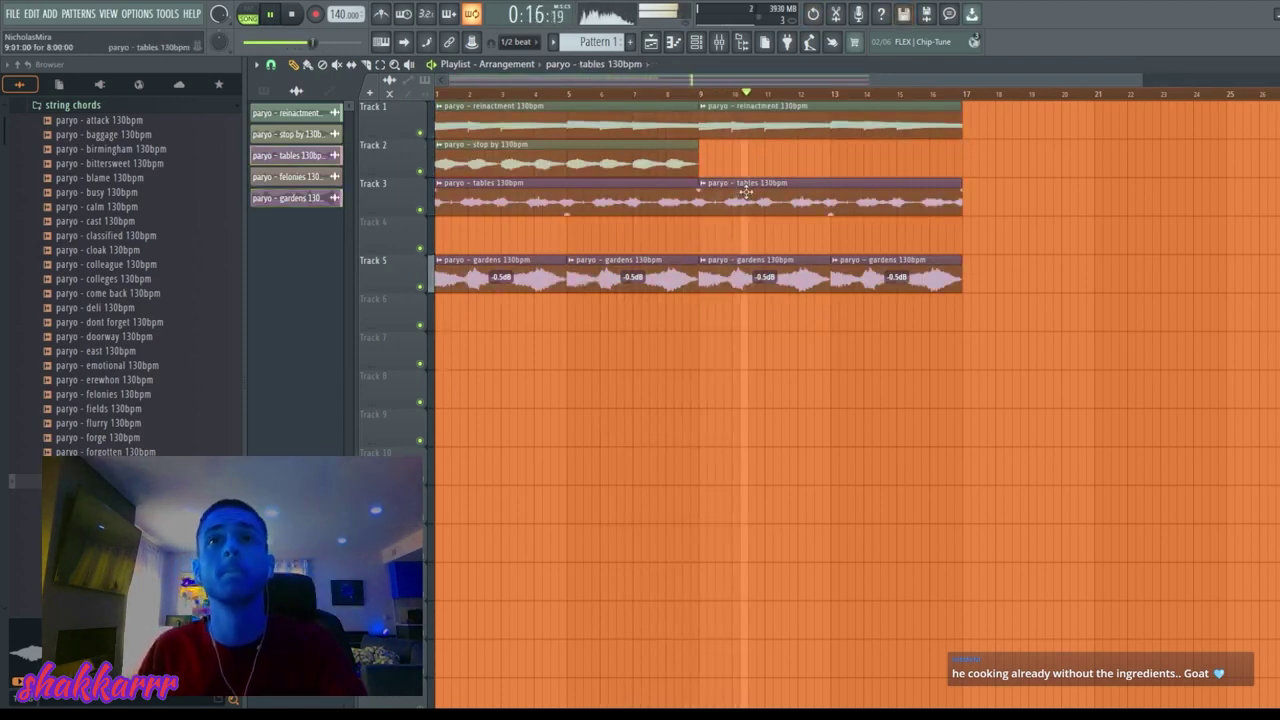
right_click(743, 188)
Step: Place stop by and tables clips at bar 17 on Tracks 2 and 3, and duplicate the reinactment clip to bar 17
ctrl+click(580, 153)
key(ctrl+b)
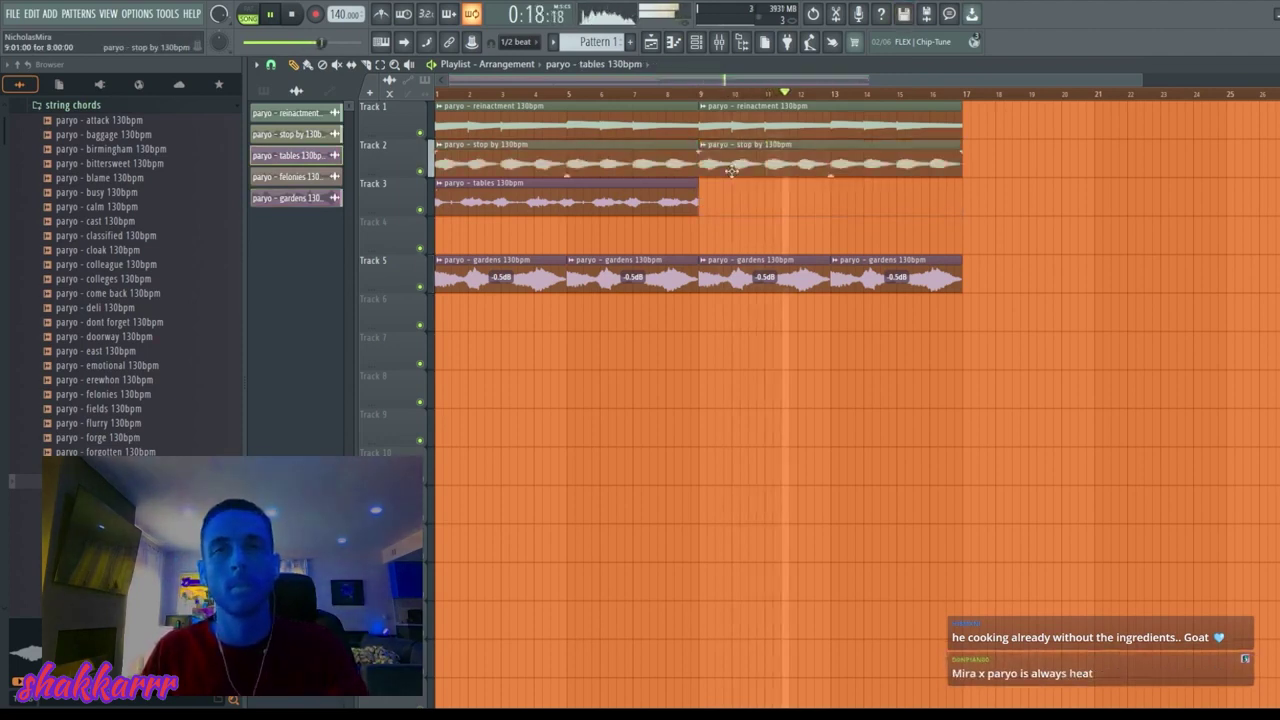
key(ctrl+z)
drag(726, 206, 570, 206)
drag(719, 154, 997, 162)
ctrl+click(869, 117)
key(ctrl+b)
key(ctrl+d)
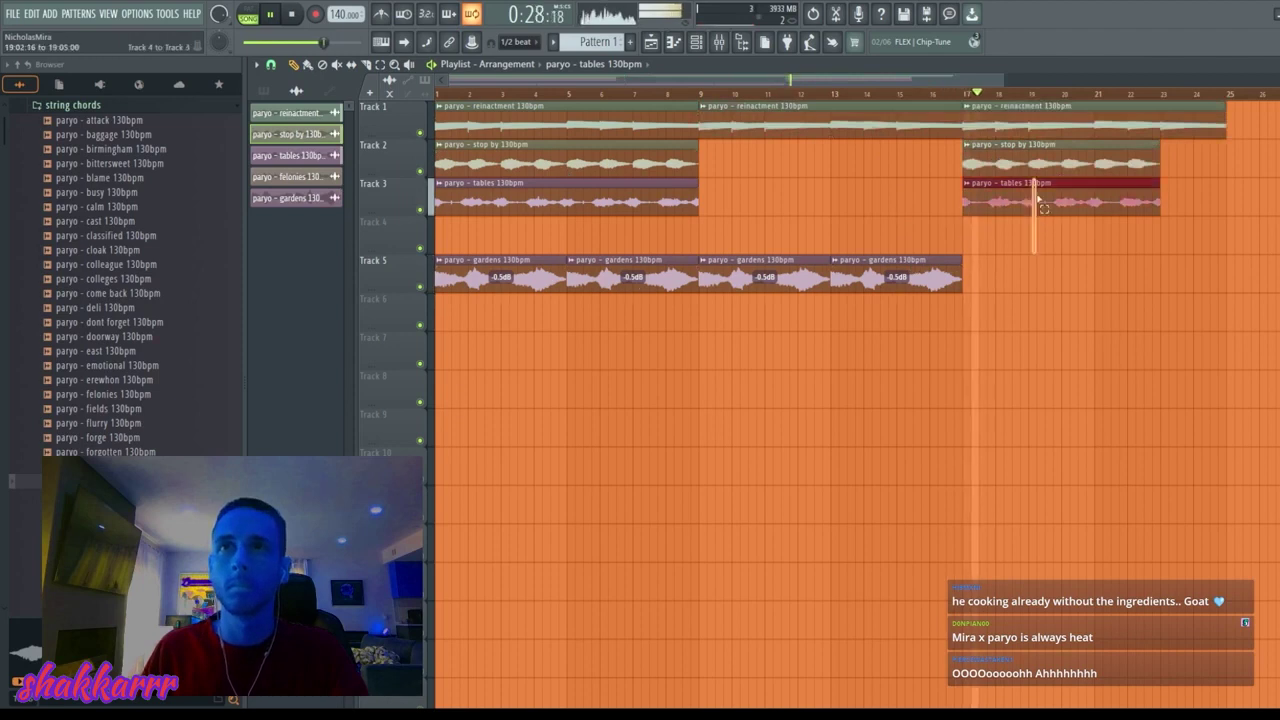
Step: Trim the stop by and tables clips at bar 17 to four bars and duplicate both to bar 21
drag(1038, 200, 1046, 162)
drag(1159, 154, 1091, 153)
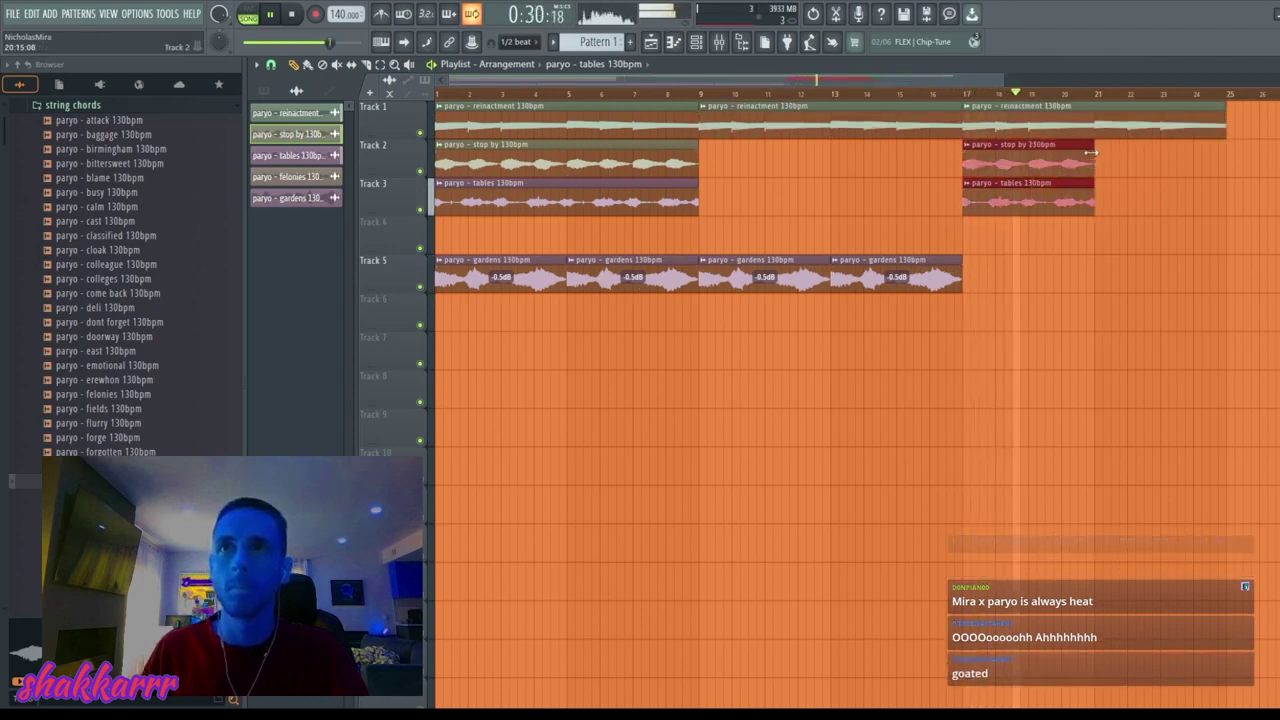
key(ctrl+b)
key(ctrl+d)
Step: Duplicate the gardens clips past bar 17 on Track 5, then delete the copies at bars 17, 25 and 29
drag(1005, 258, 732, 294)
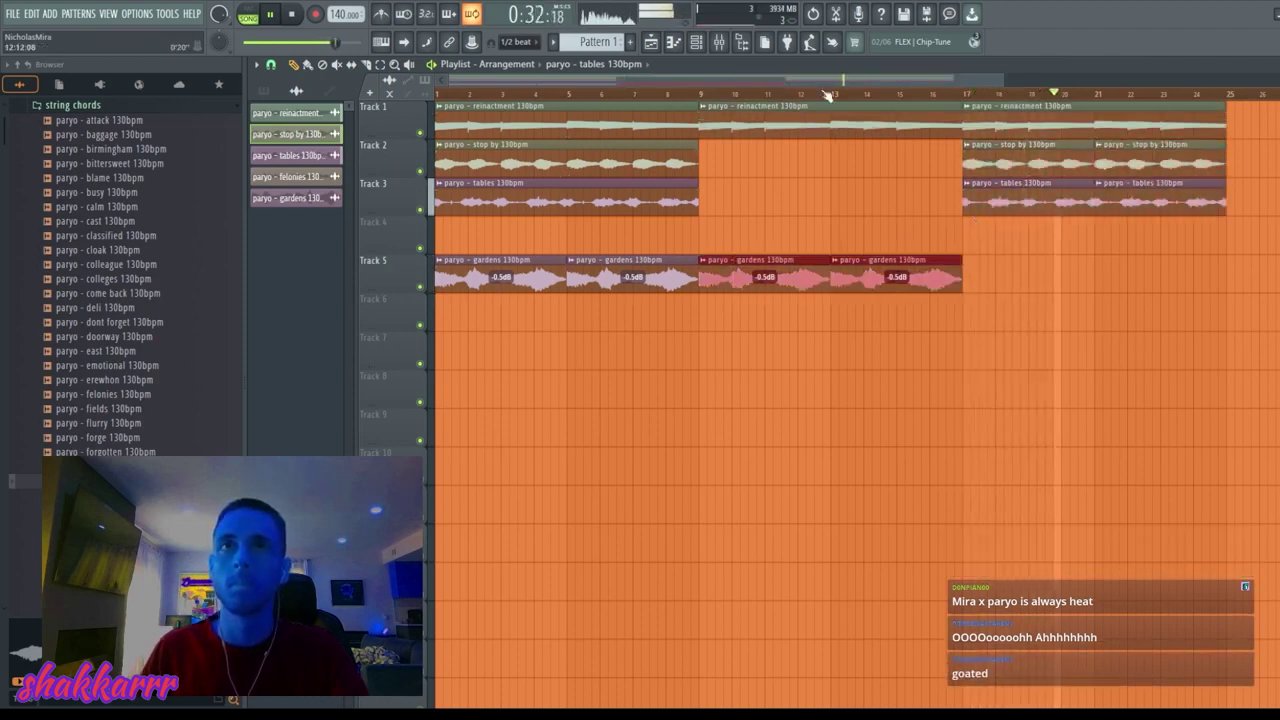
scroll(826, 94, down, 3)
drag(829, 257, 487, 305)
key(ctrl+b)
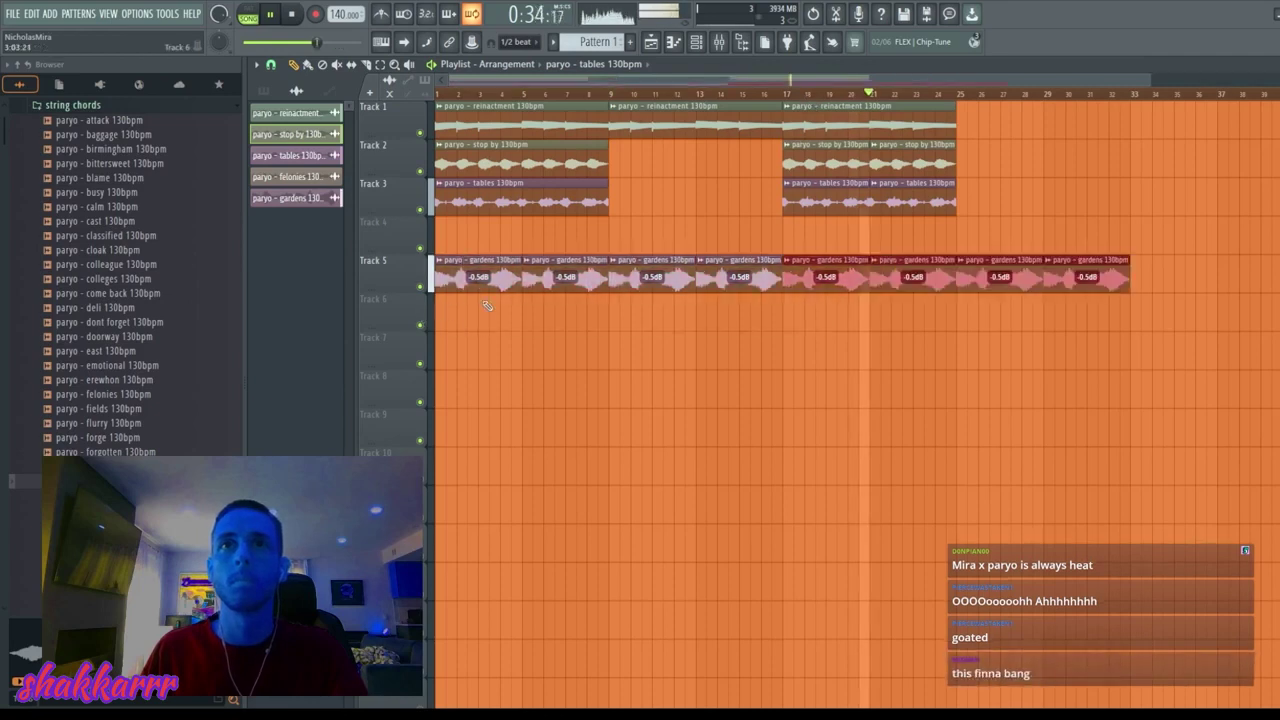
key(ctrl+d)
right_click(828, 268)
right_click(984, 266)
right_click(1058, 264)
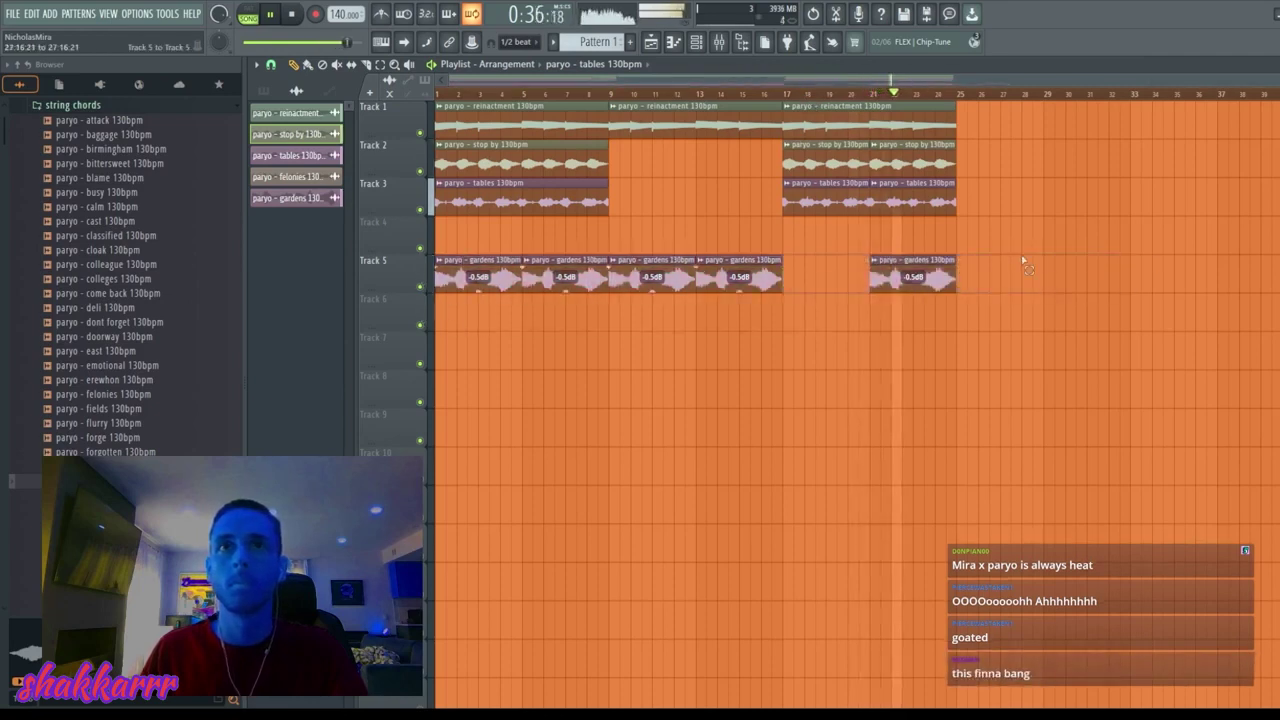
Step: Move all gardens clips from Track 5 up to Track 4 at the same bar positions
drag(1022, 260, 414, 331)
drag(470, 260, 468, 218)
key(ctrl+d)
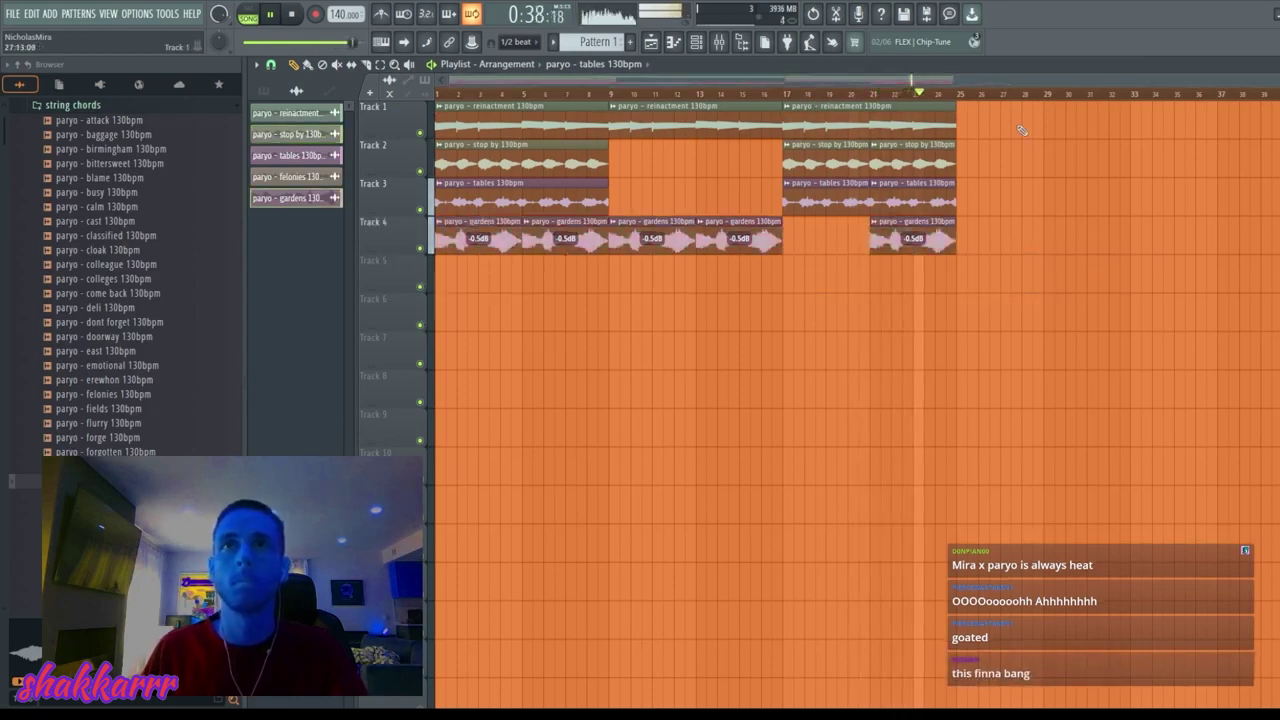
Step: Duplicate the entire 24-bar arrangement to bar 25 and delete the stop by clip at bar 25 on Track 2
drag(1021, 130, 280, 292)
key(ctrl+b)
key(ctrl+d)
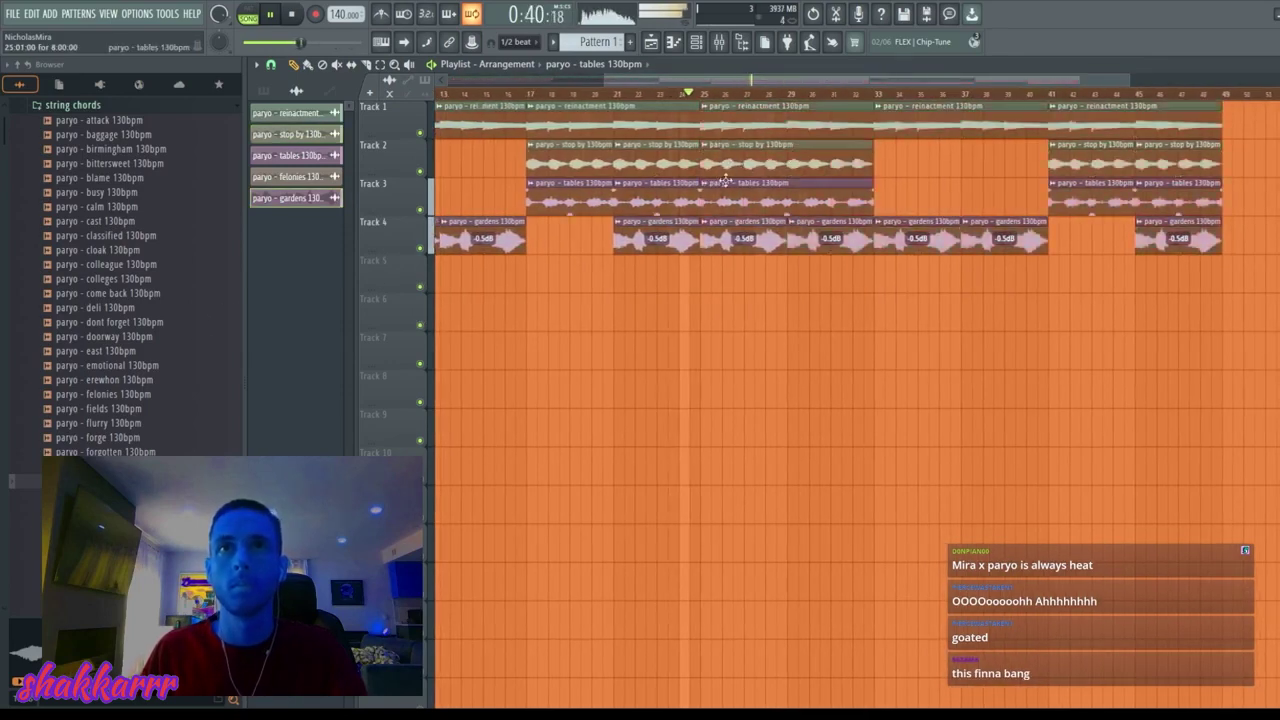
scroll(766, 92, down, 3)
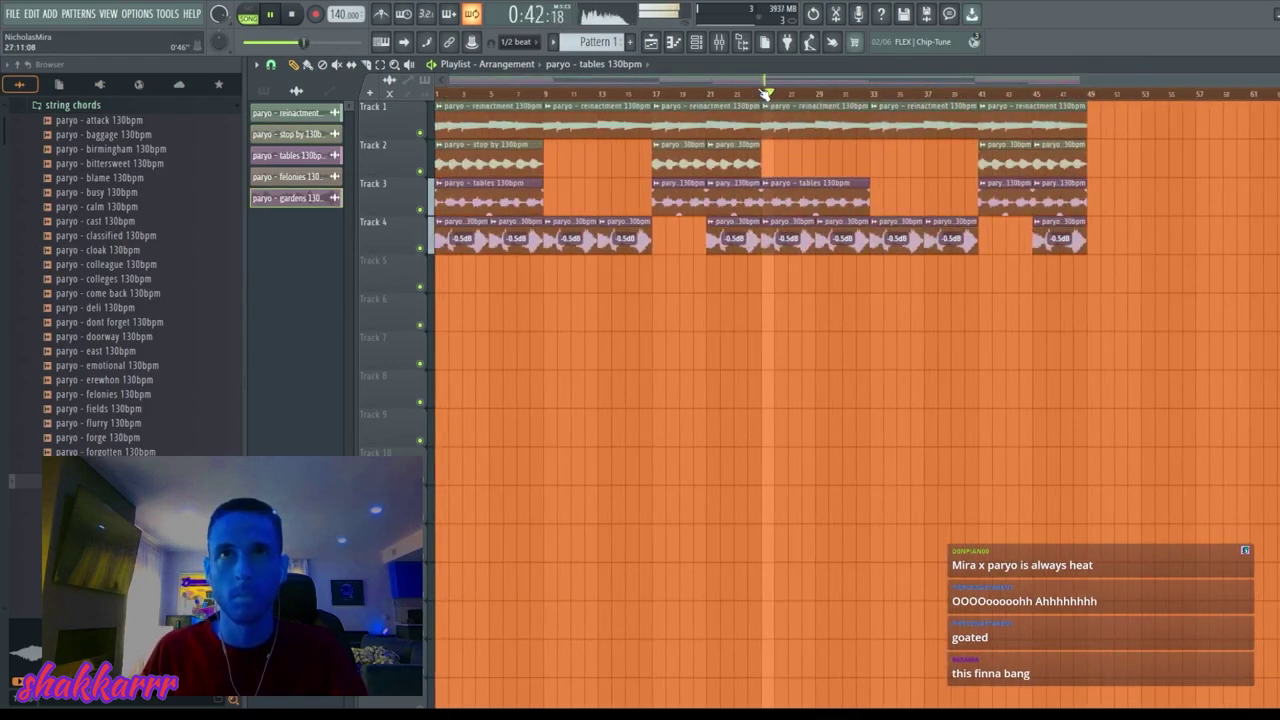
Step: Stop playback, render the mixer's Master track to an audio clip on Track 5, and delete the source clips on Tracks 1 to 4
click(716, 42)
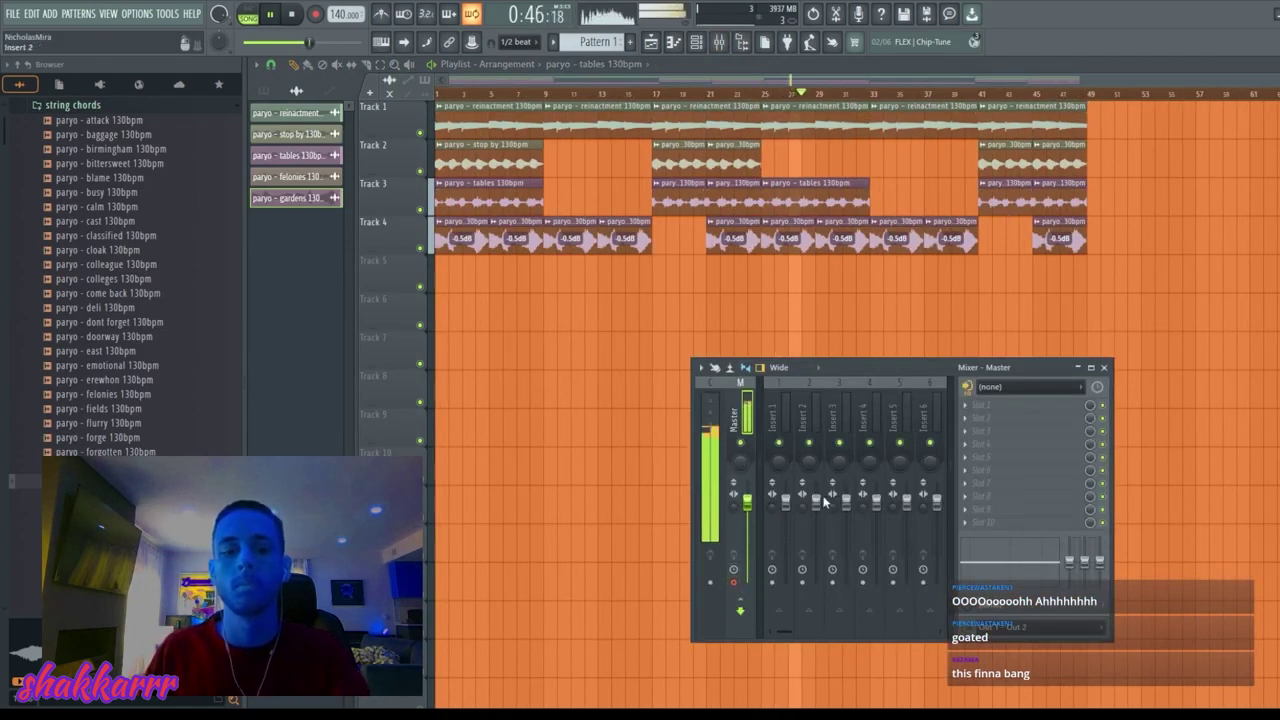
key(space)
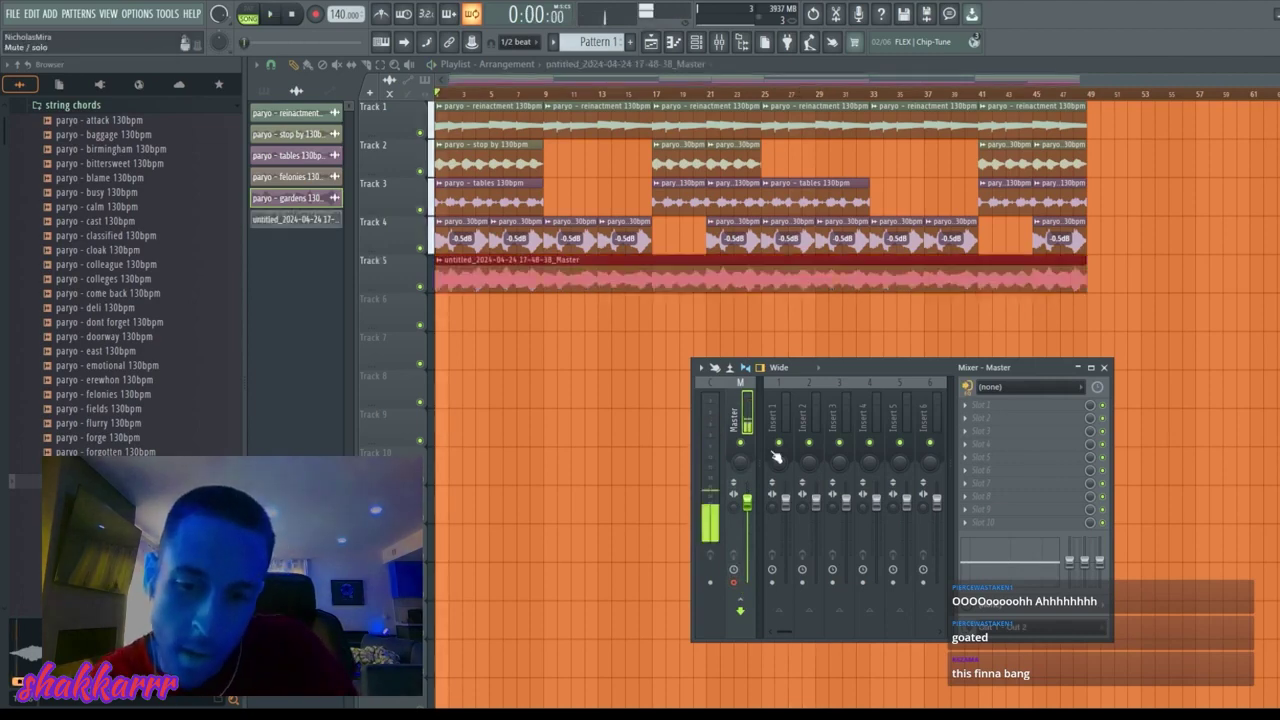
ctrl+click(598, 345)
drag(431, 243, 431, 120)
key(Delete)
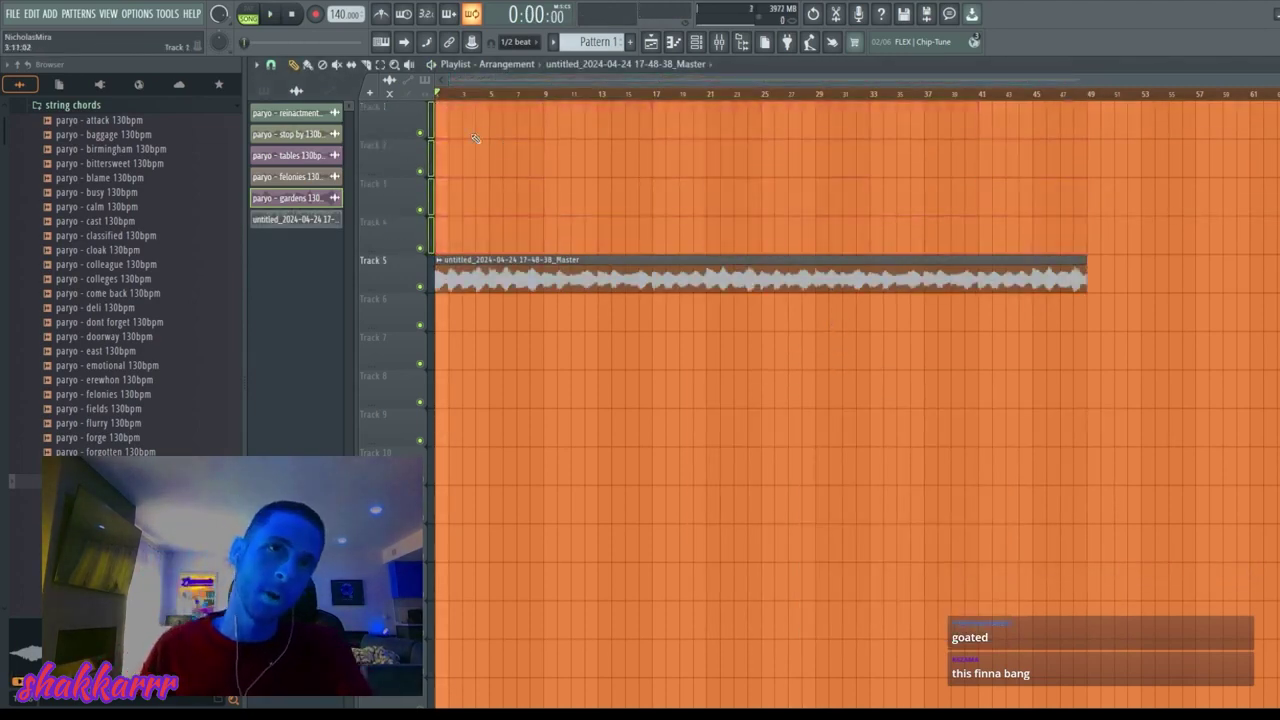
Step: Play the rendered loop briefly while opening the recently used files in the browser to find drum samples
scroll(120, 300, up, 6)
key(space)
click(80, 371)
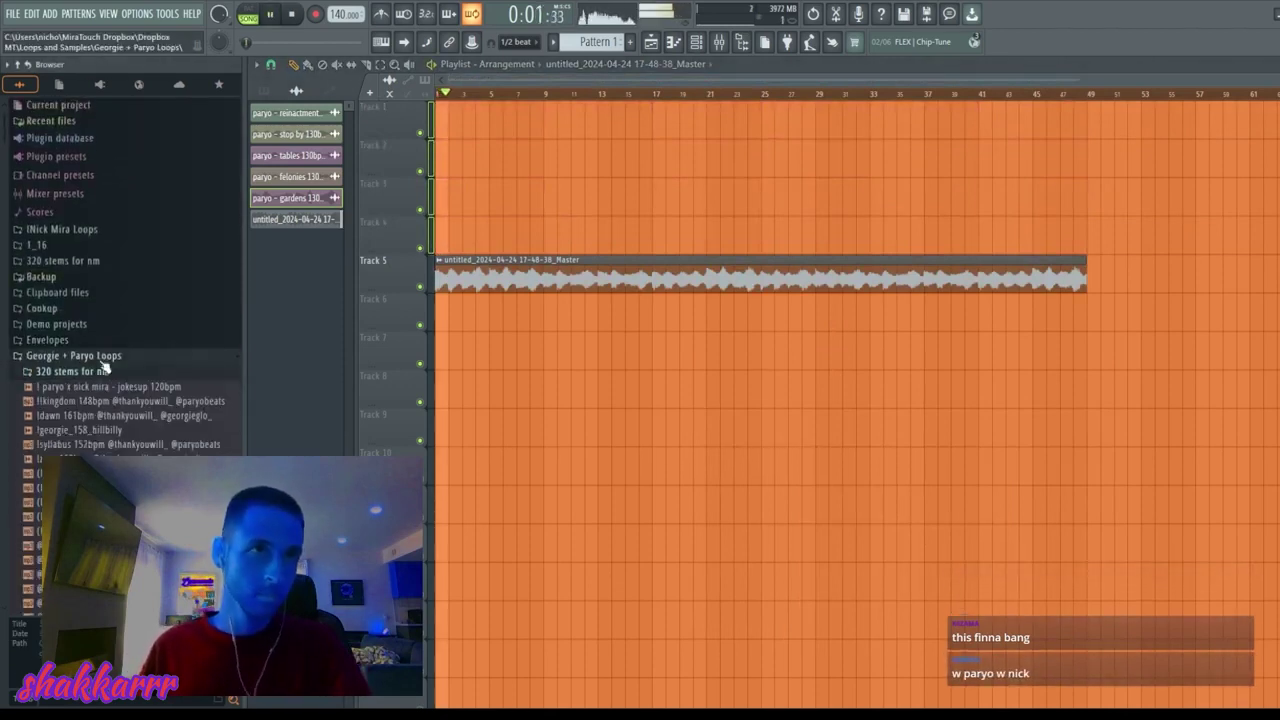
click(66, 117)
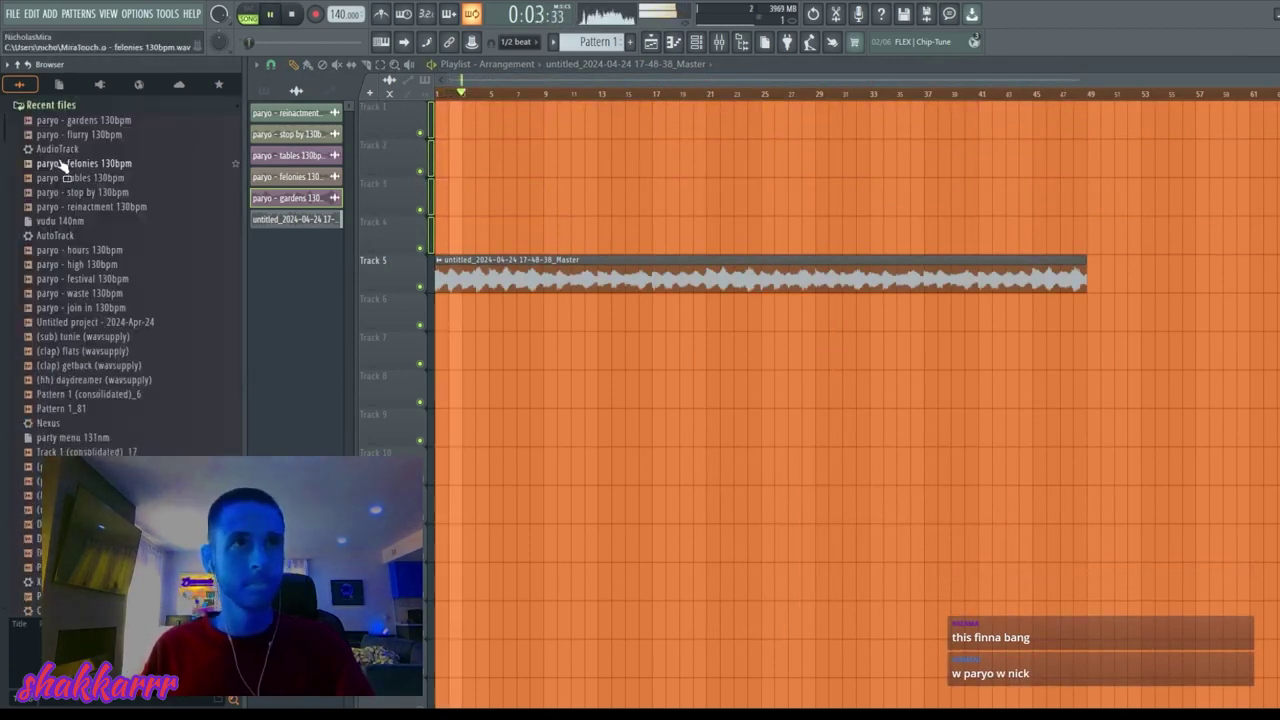
scroll(114, 274, down, 5)
key(space)
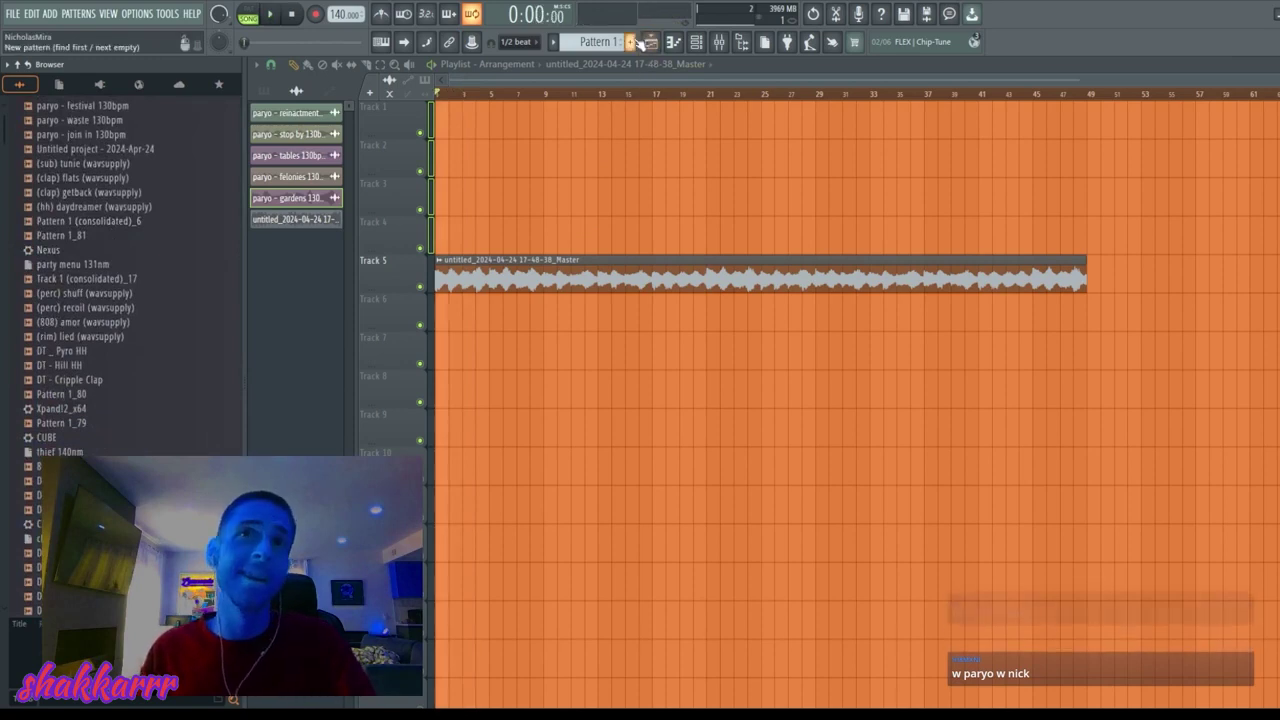
Step: Fill Track 2 with six eight-bar Pattern 1 clips up to bar 49 and add the 808 Snare sample as a new channel
click(631, 42)
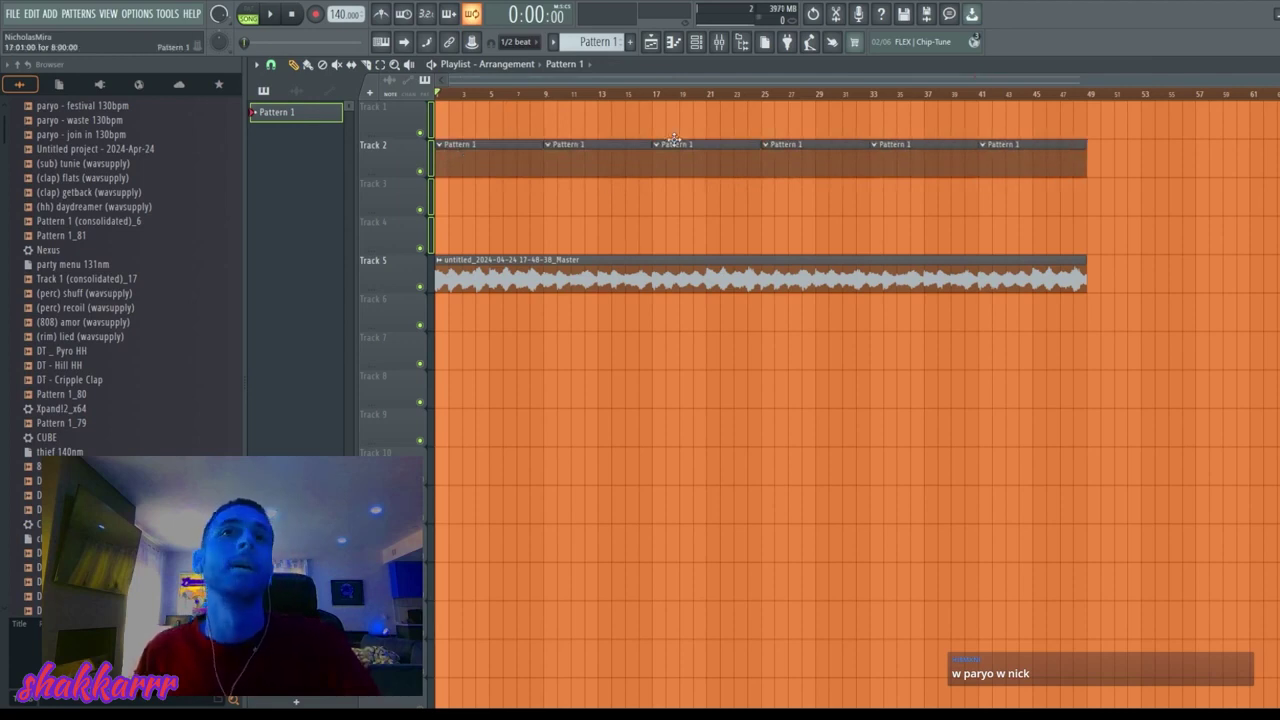
click(697, 46)
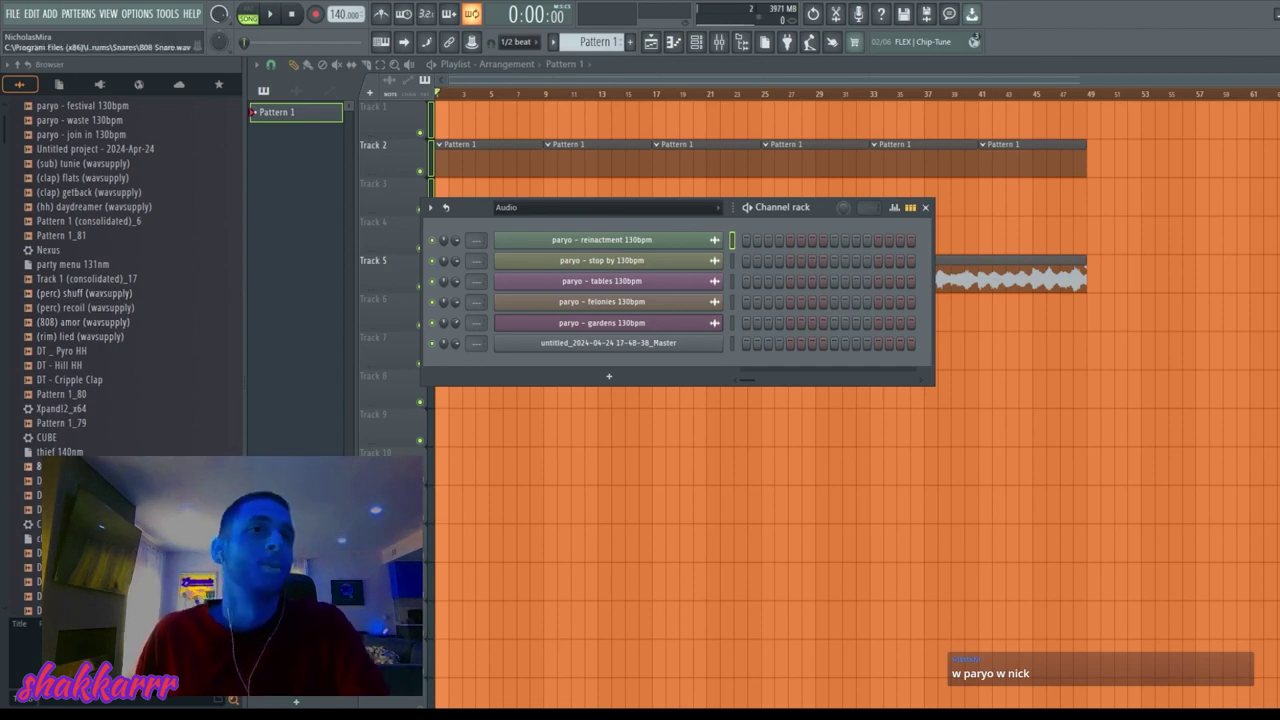
drag(553, 390, 600, 376)
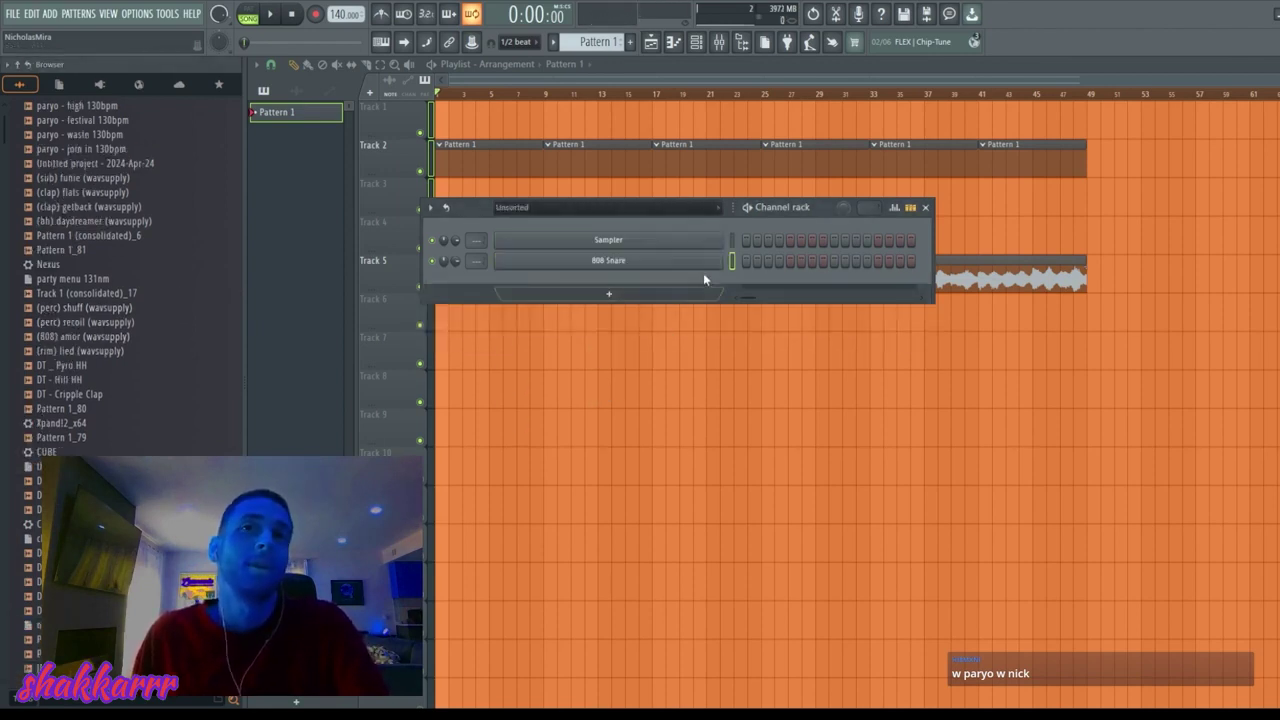
Step: Open the 808 Snare piano roll, start playback, and draw two C5 snare notes in bar 2
key(F7)
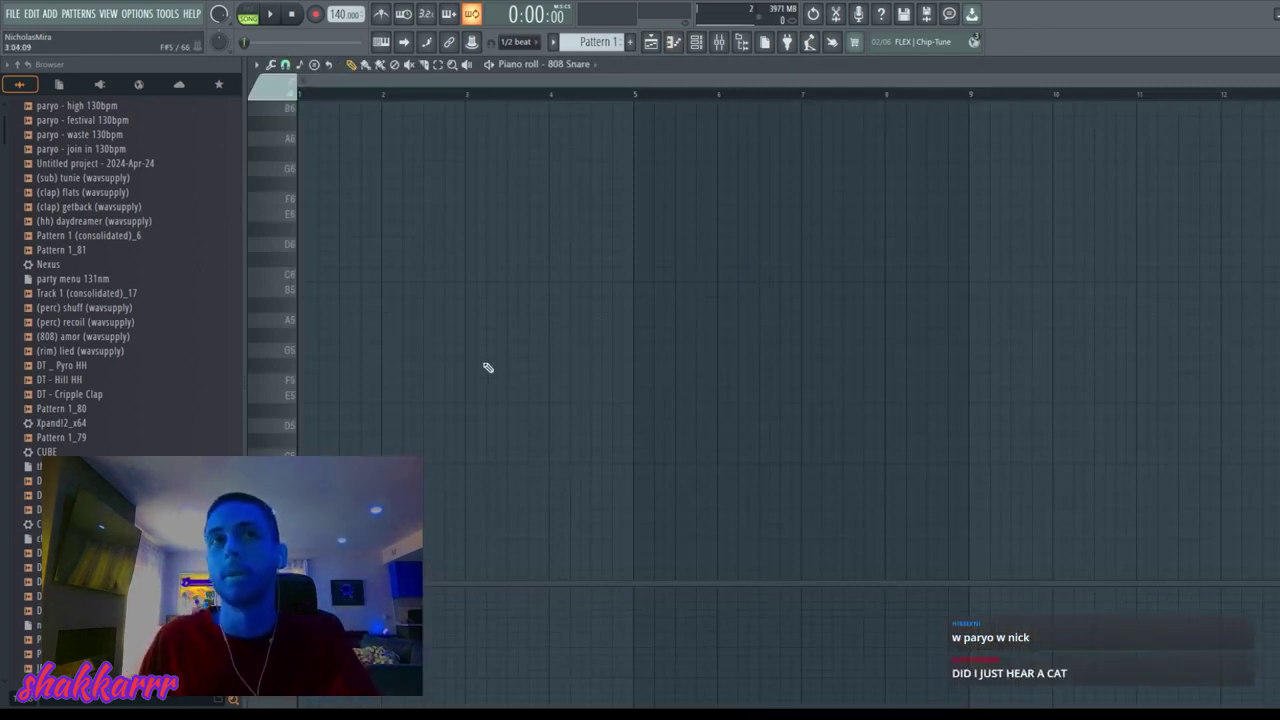
key(F7)
key(F7)
key(space)
click(375, 350)
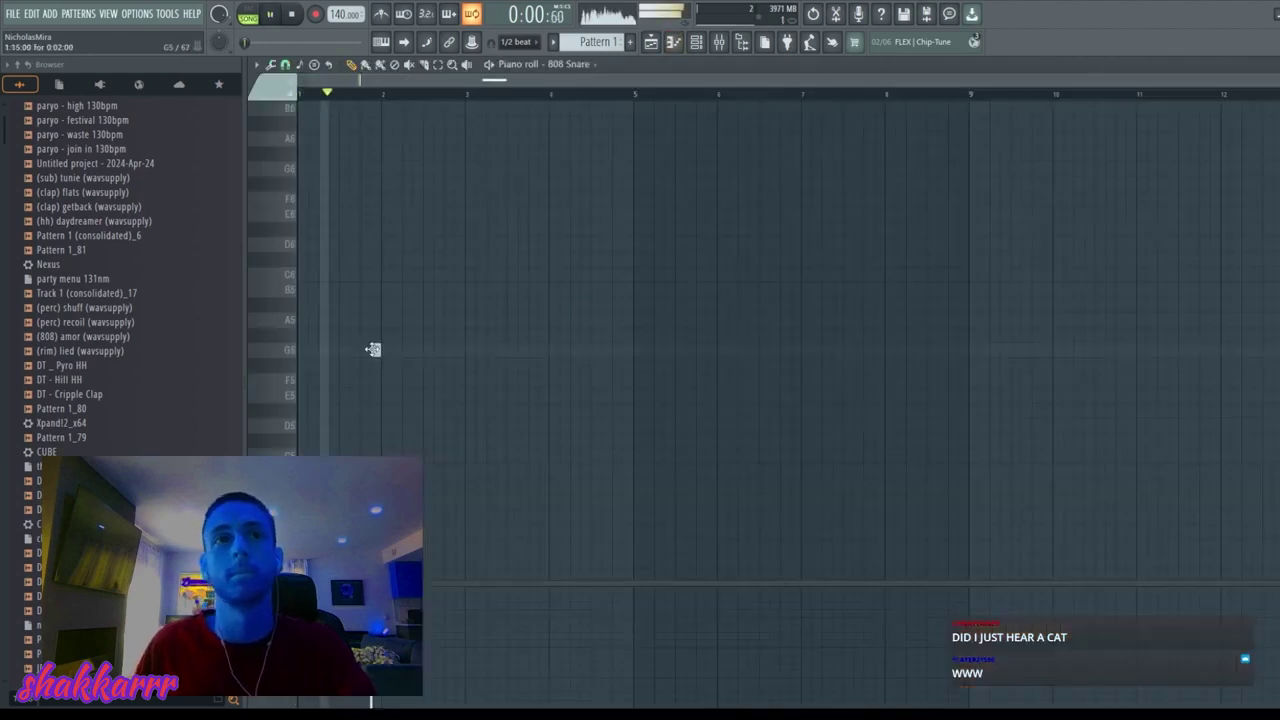
drag(373, 350, 481, 394)
right_click(481, 394)
click(290, 428)
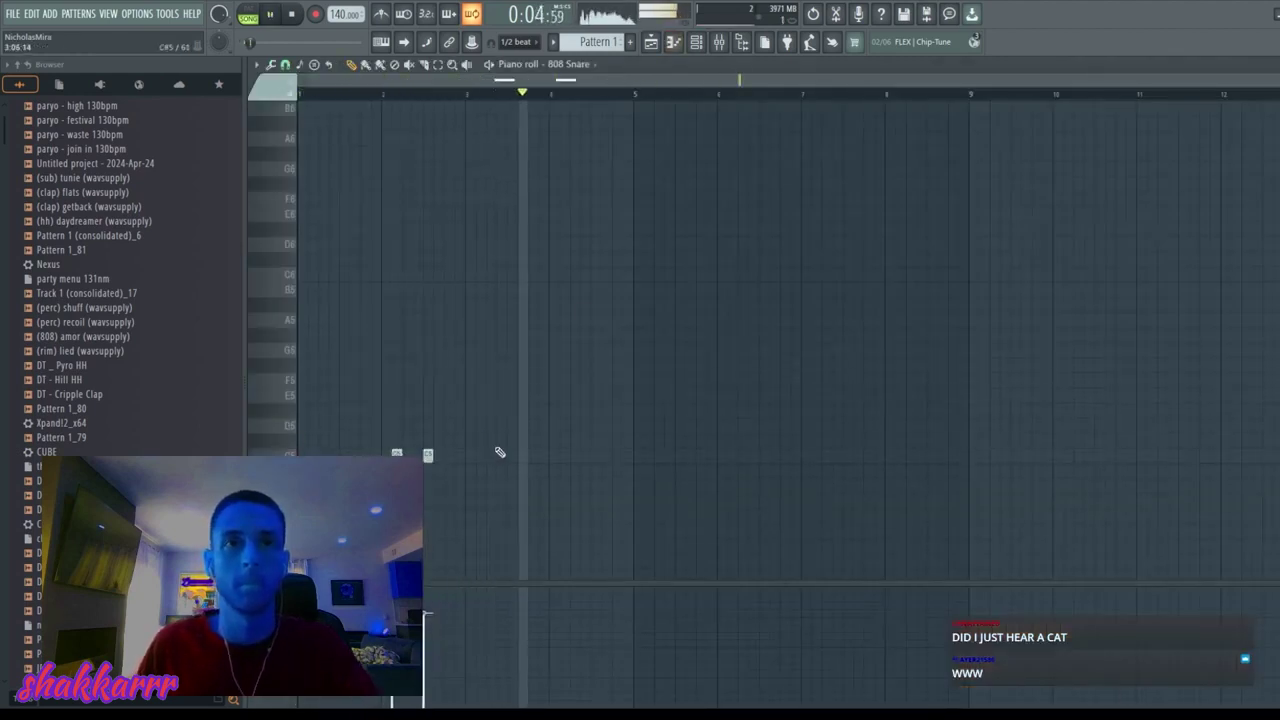
Step: Draw C5 snare notes halfway through bars 3, 4, 5 and 6, with an extra hit right after the one in bar 4
drag(497, 448, 506, 459)
click(593, 456)
click(607, 456)
right_click(500, 459)
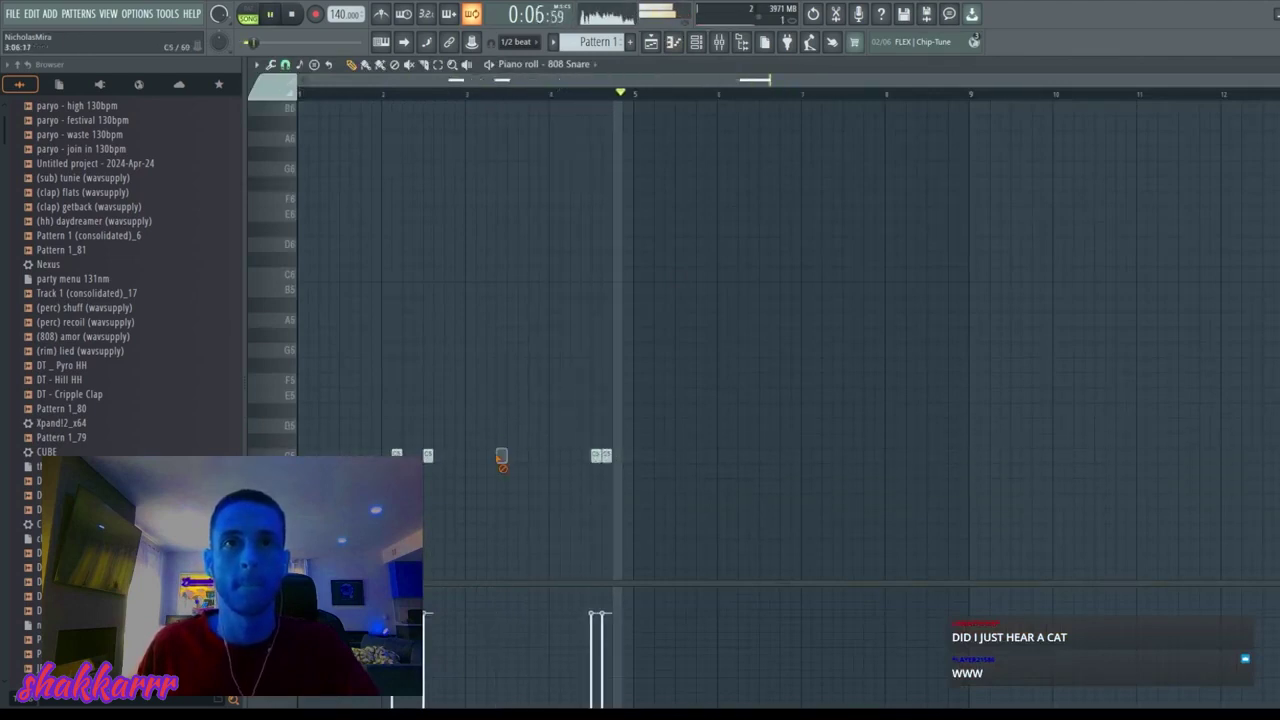
click(512, 456)
click(680, 456)
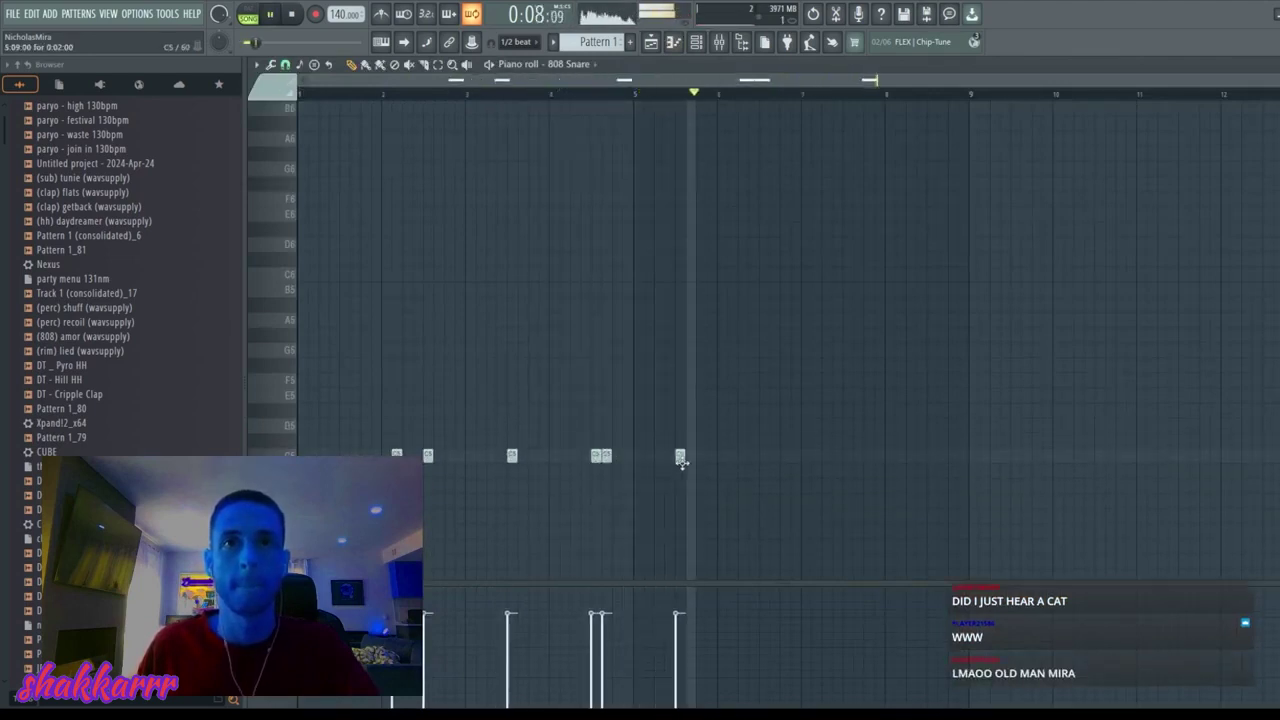
click(764, 456)
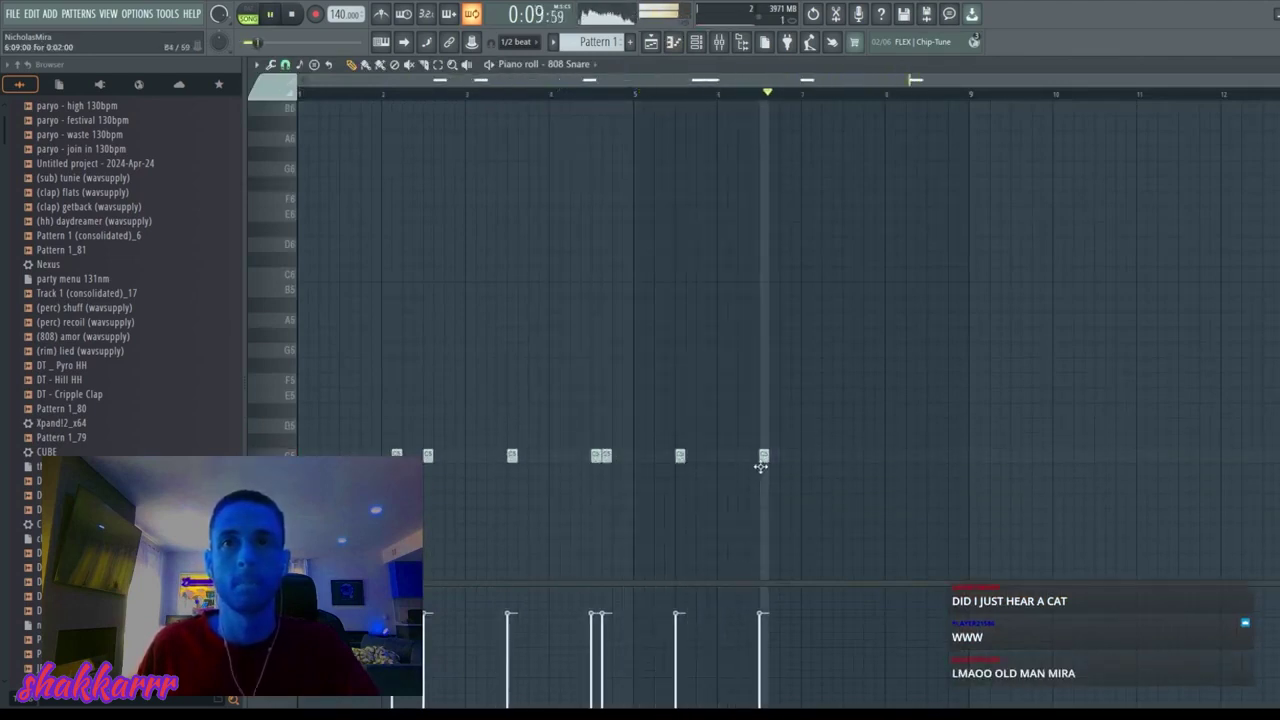
Step: Add a C5 snare note midway through bar 7 and a pair in bar 8, shorten all notes to one step, and close the piano roll
click(850, 457)
scroll(953, 97, up, 5)
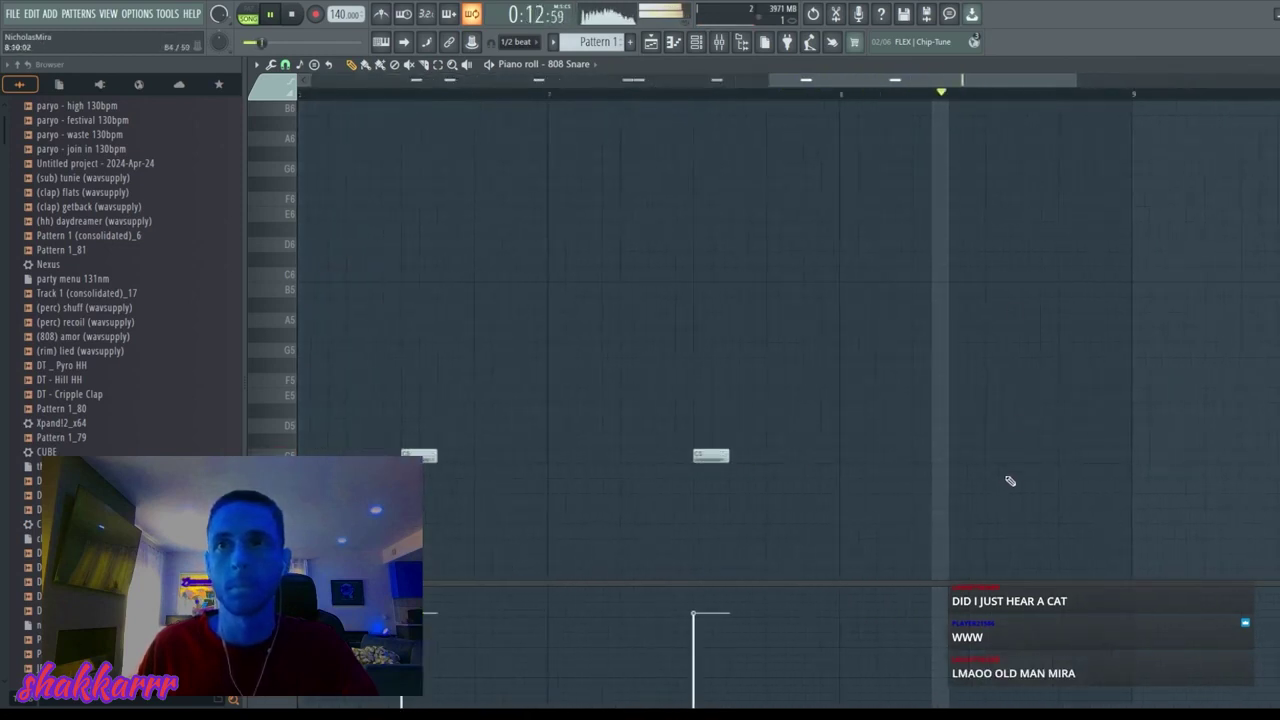
click(1020, 456)
key(ctrl+a)
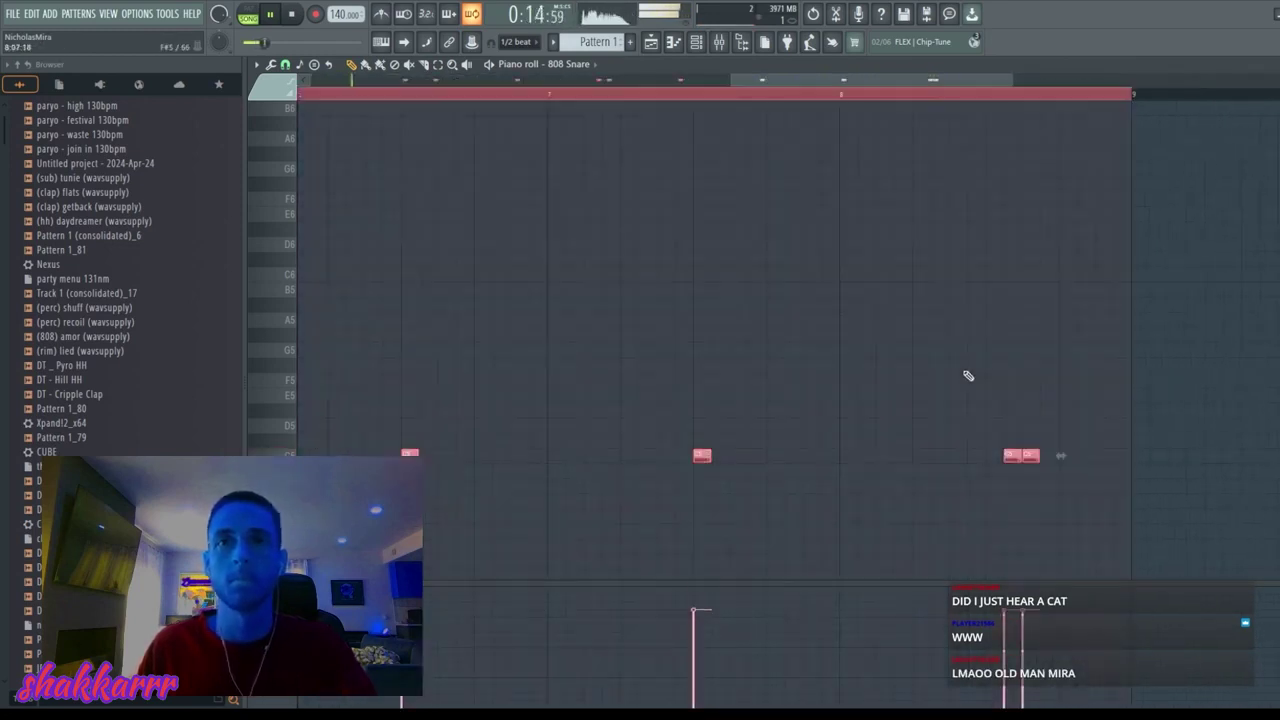
key(ctrl+d)
key(F7)
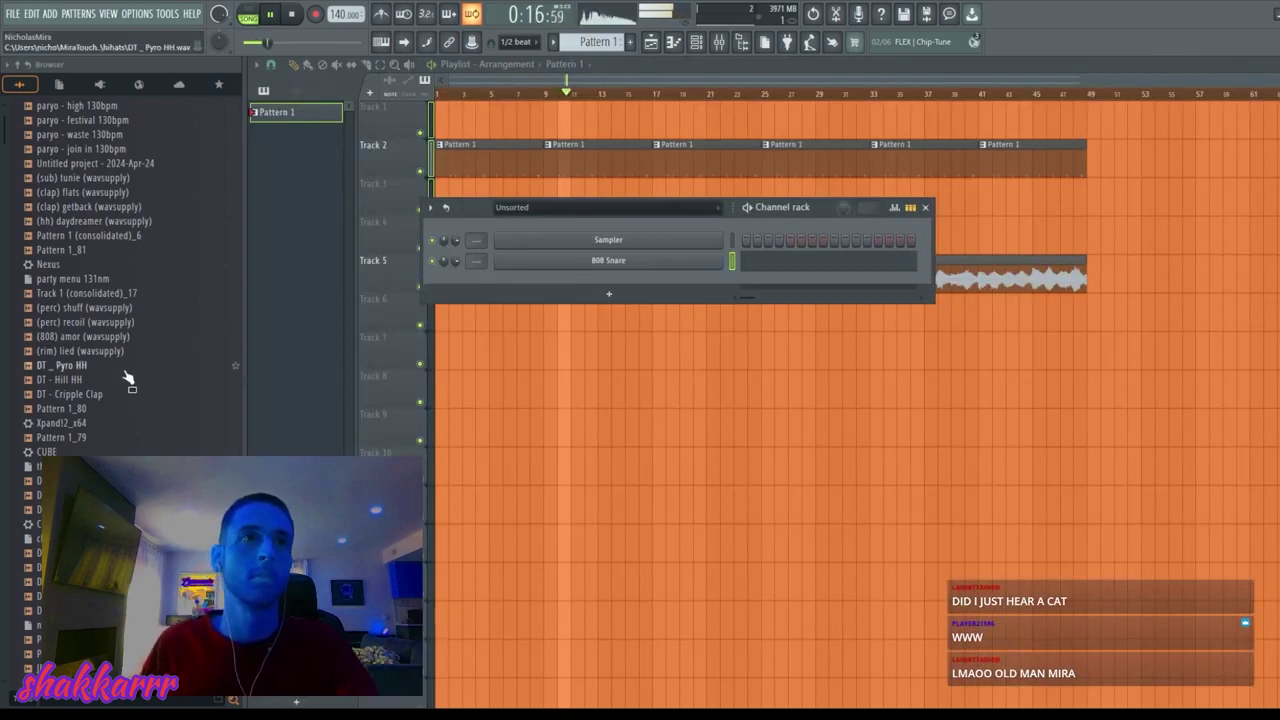
Step: Add the DT - Hill HH sample as a new channel and fill every second step with hi-hats across the pattern
drag(118, 388, 651, 286)
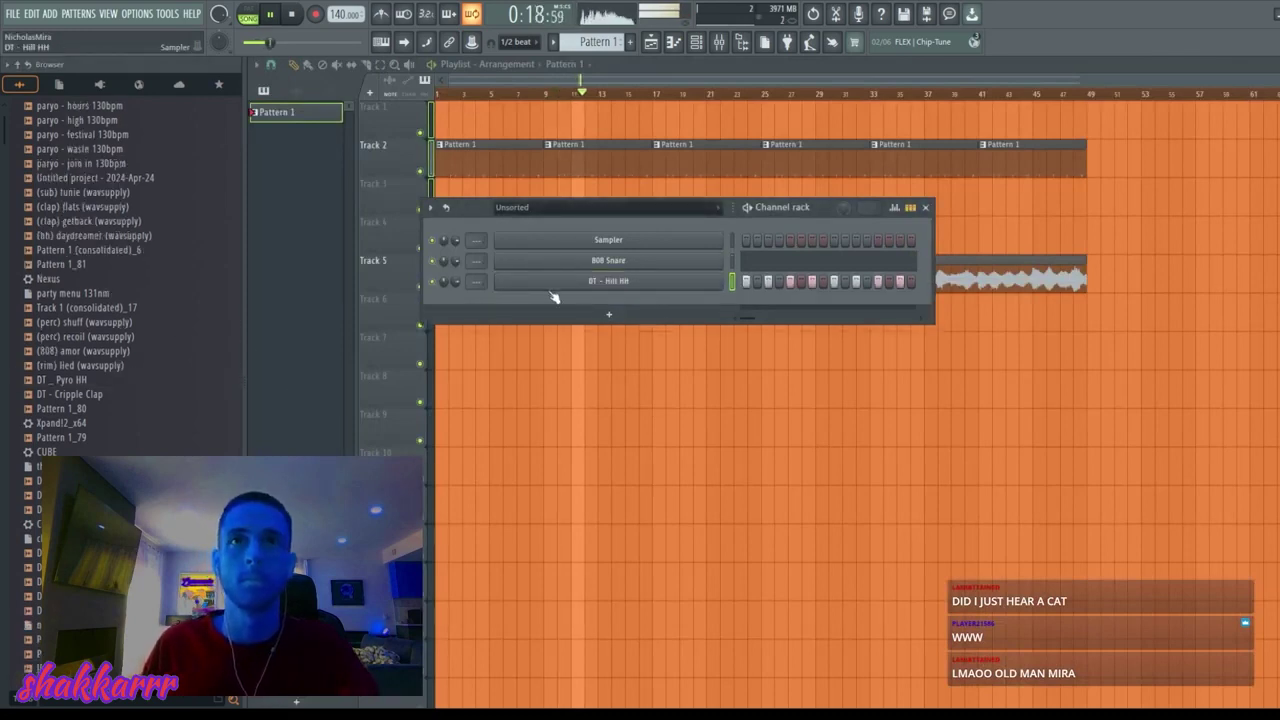
key(F7)
key(ctrl+a)
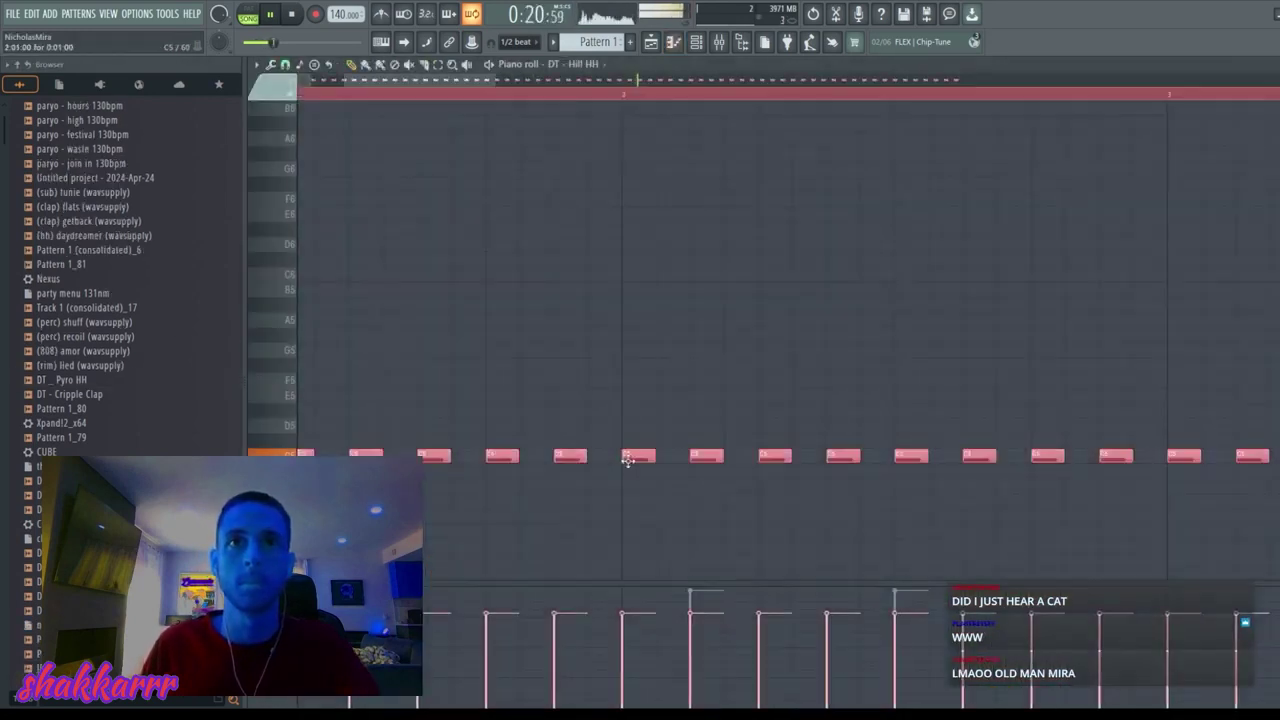
key(ctrl+d)
key(F7)
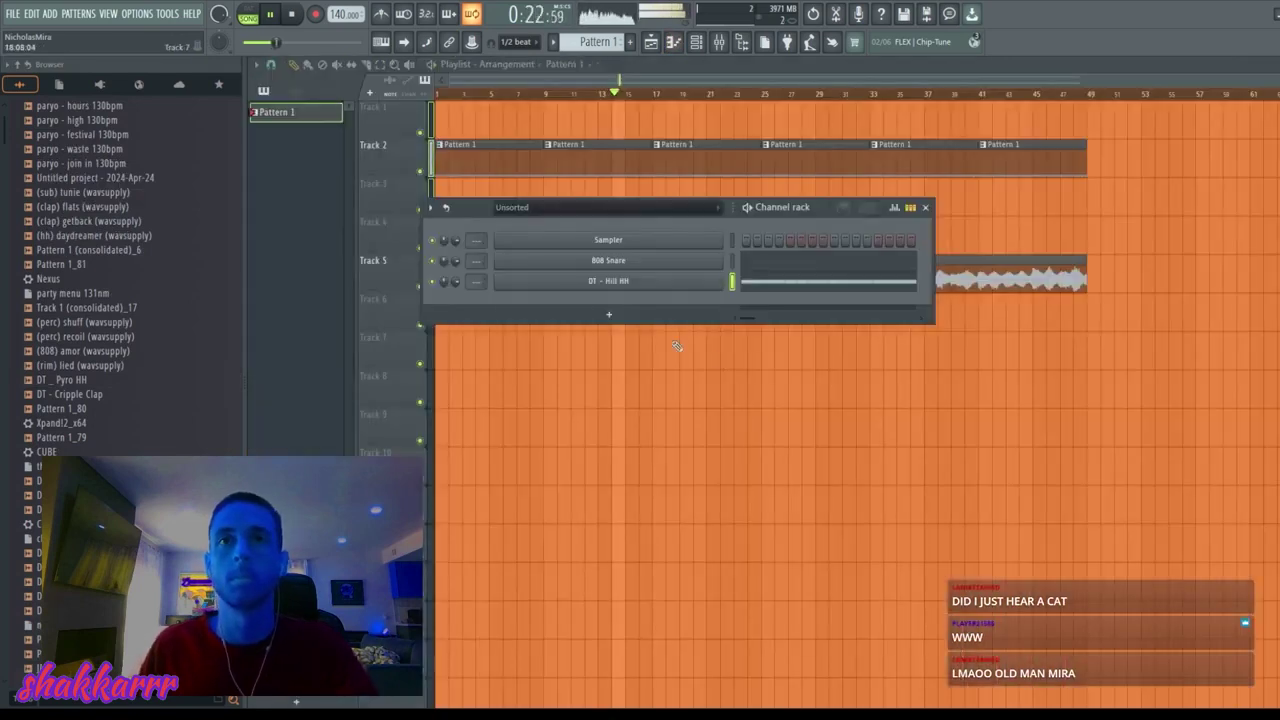
Step: Normalize the DT - Hill HH sample and increase its sample start offset in the channel settings
click(608, 281)
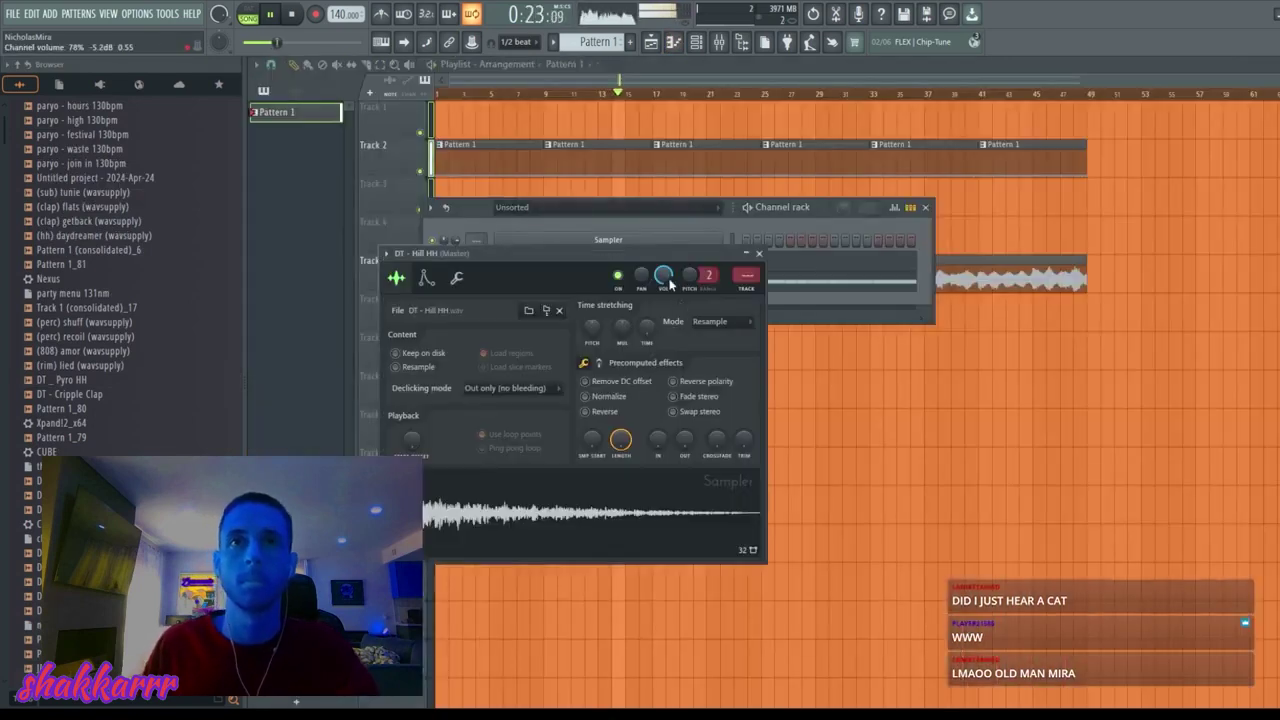
click(609, 396)
scroll(593, 439, up, 5)
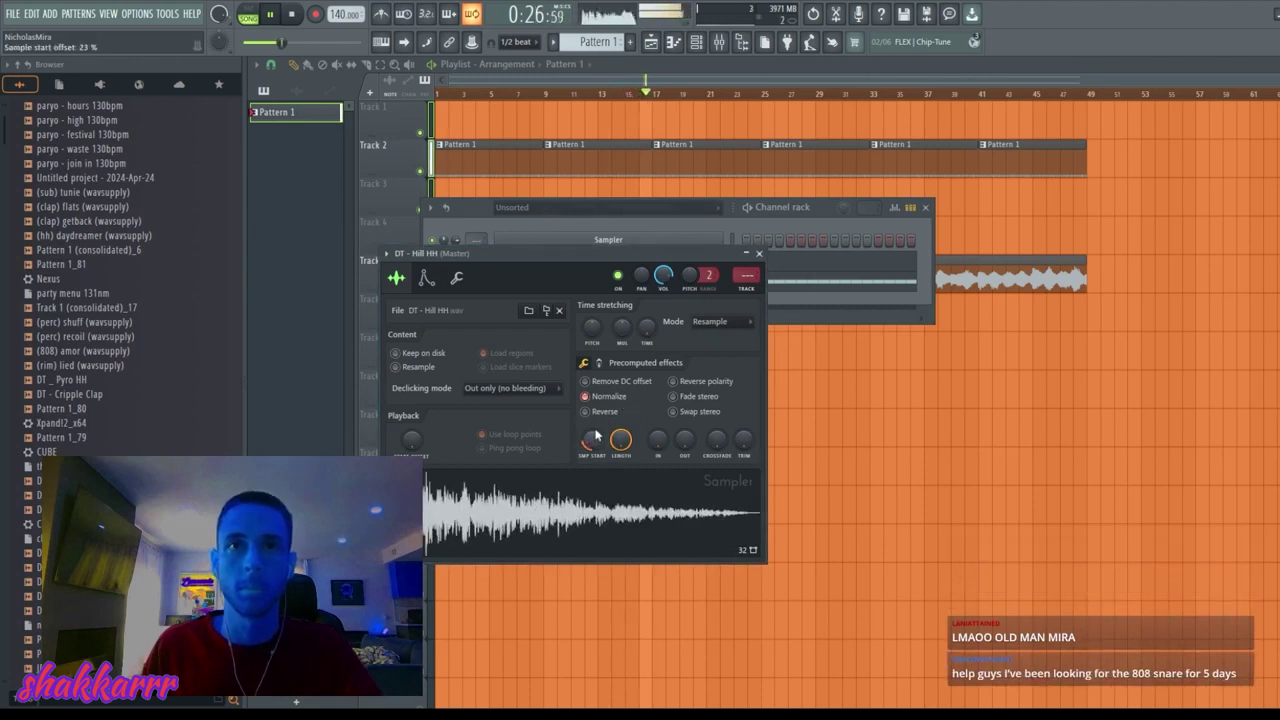
scroll(596, 435, up, 4)
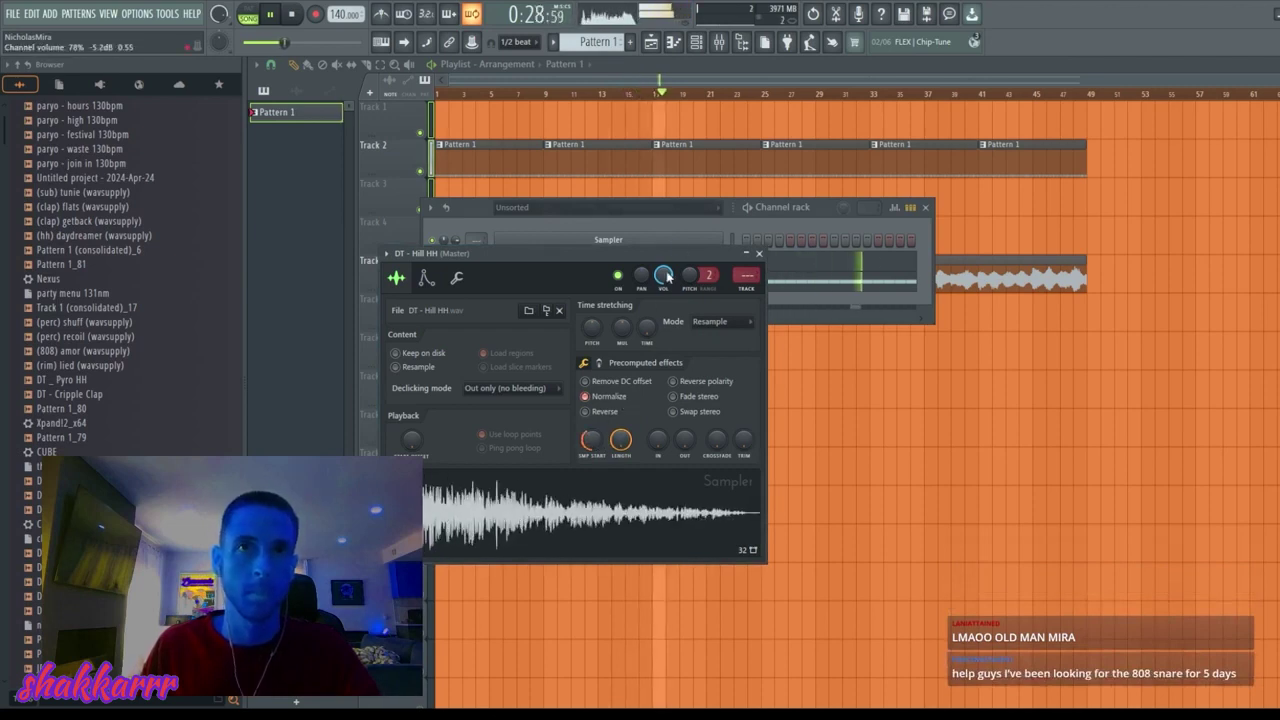
key(Escape)
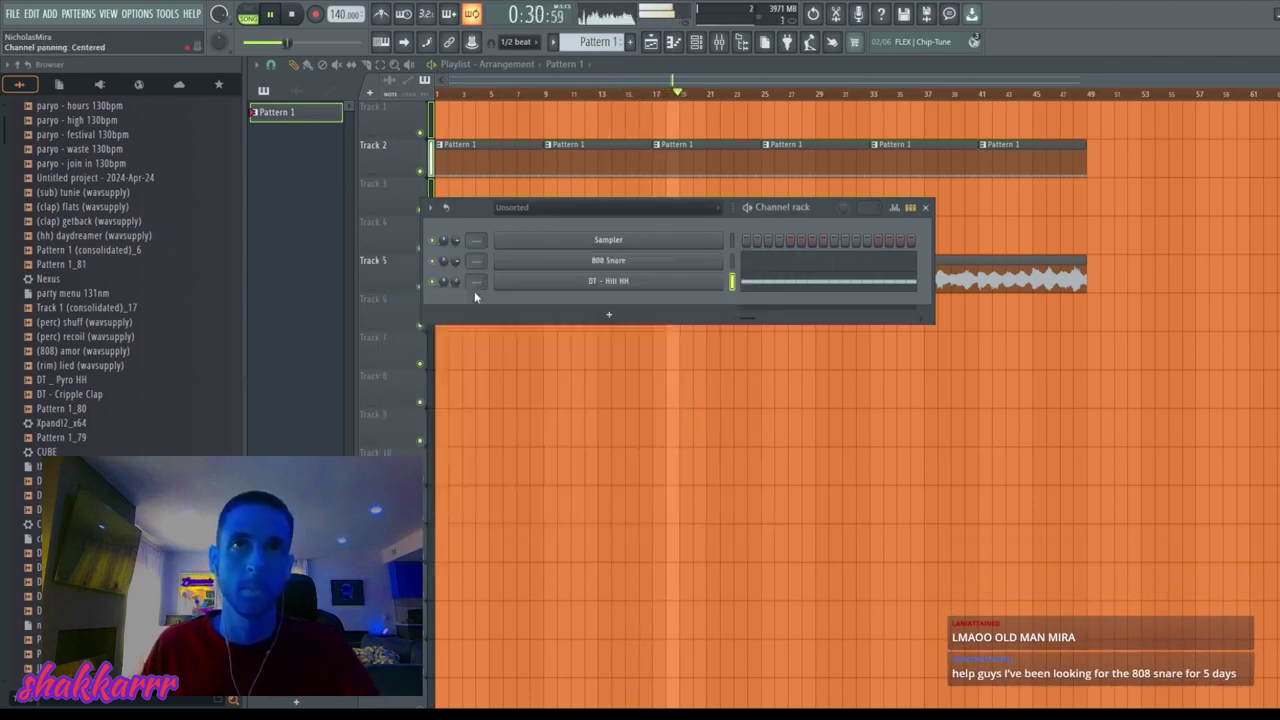
Step: Check the 808 Snare notes in the piano roll and stop playback
click(757, 266)
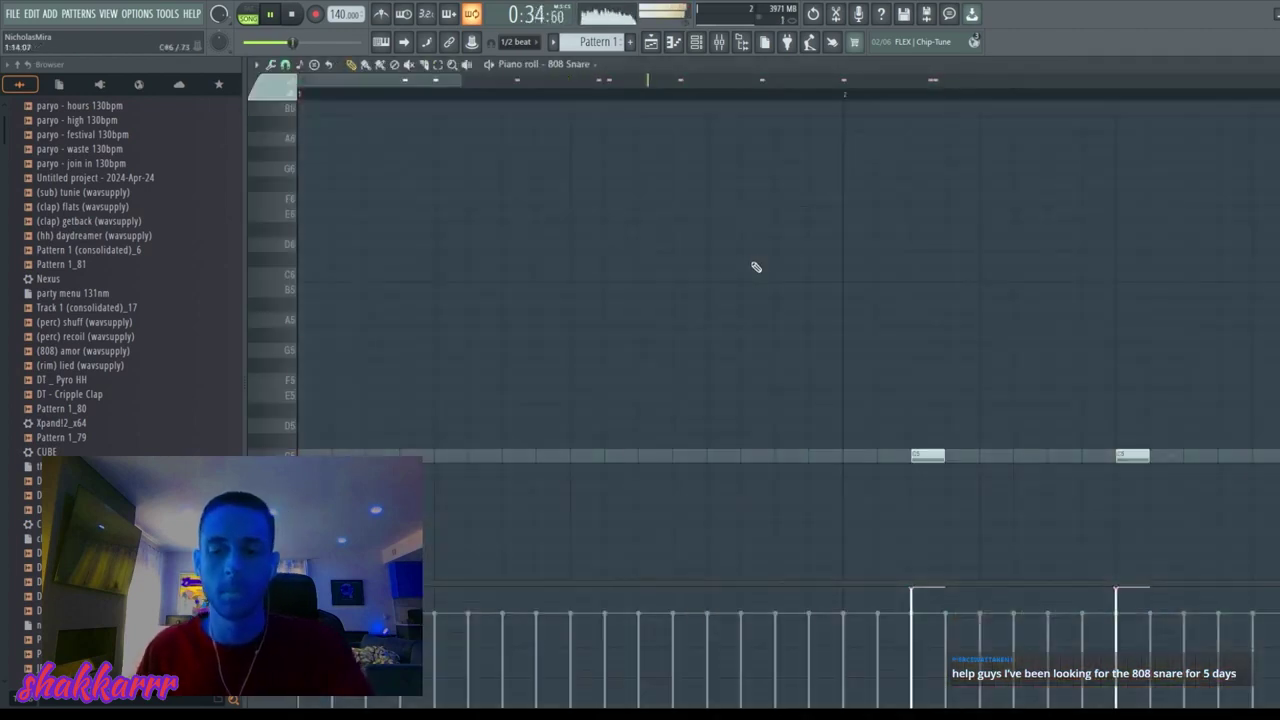
key(Escape)
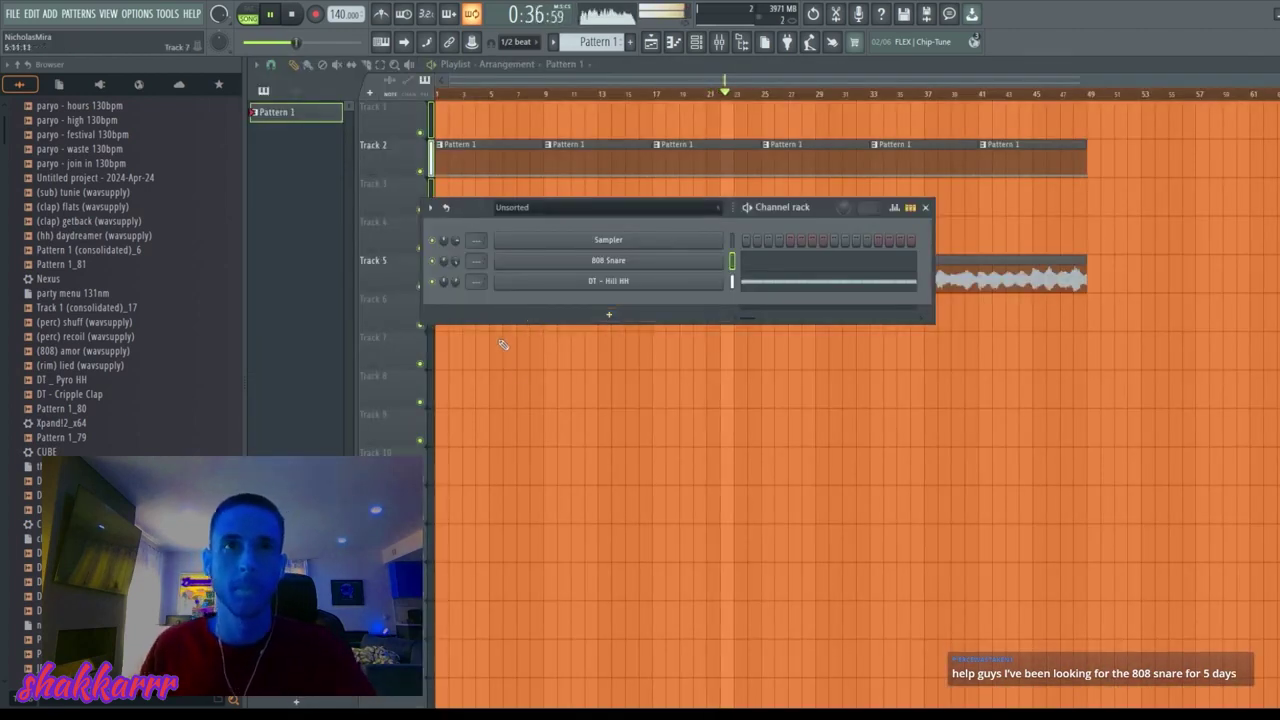
key(space)
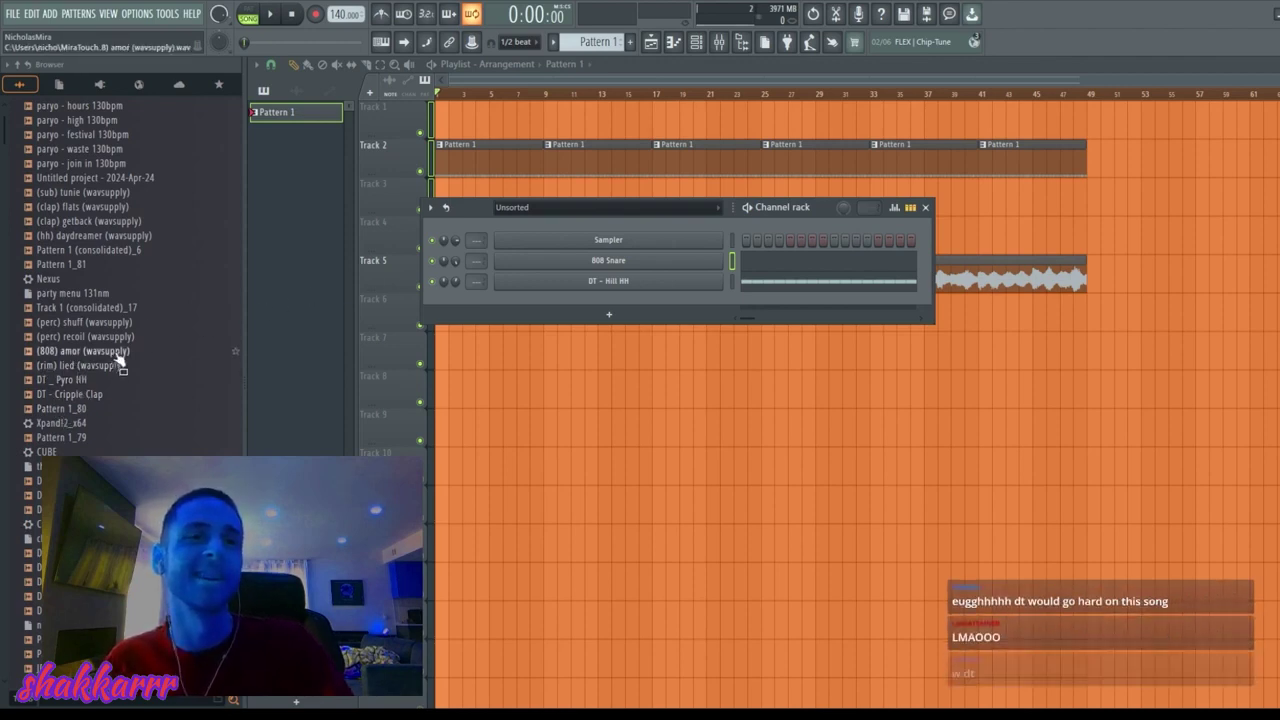
Step: Add the (808) amor (wavsupply) sample as a new channel and place a D#7 note at the start of its piano roll
key(space)
drag(124, 354, 647, 311)
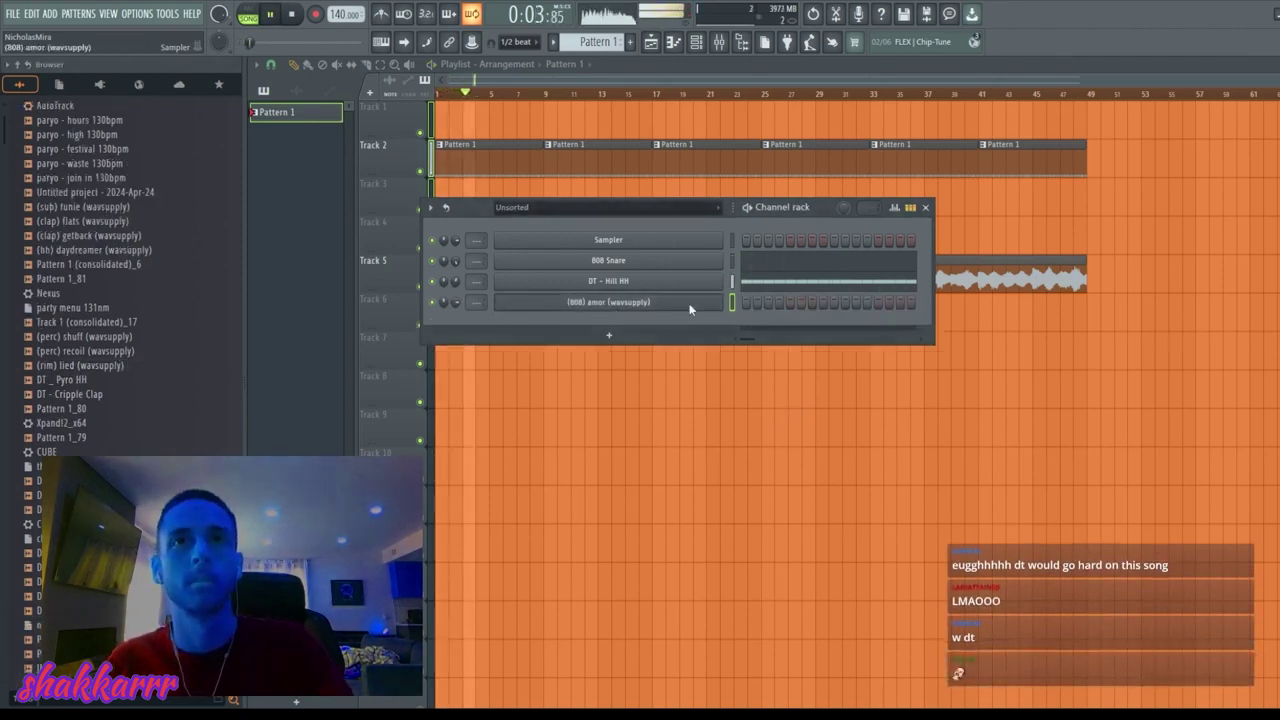
key(shift)
key(space)
key(F7)
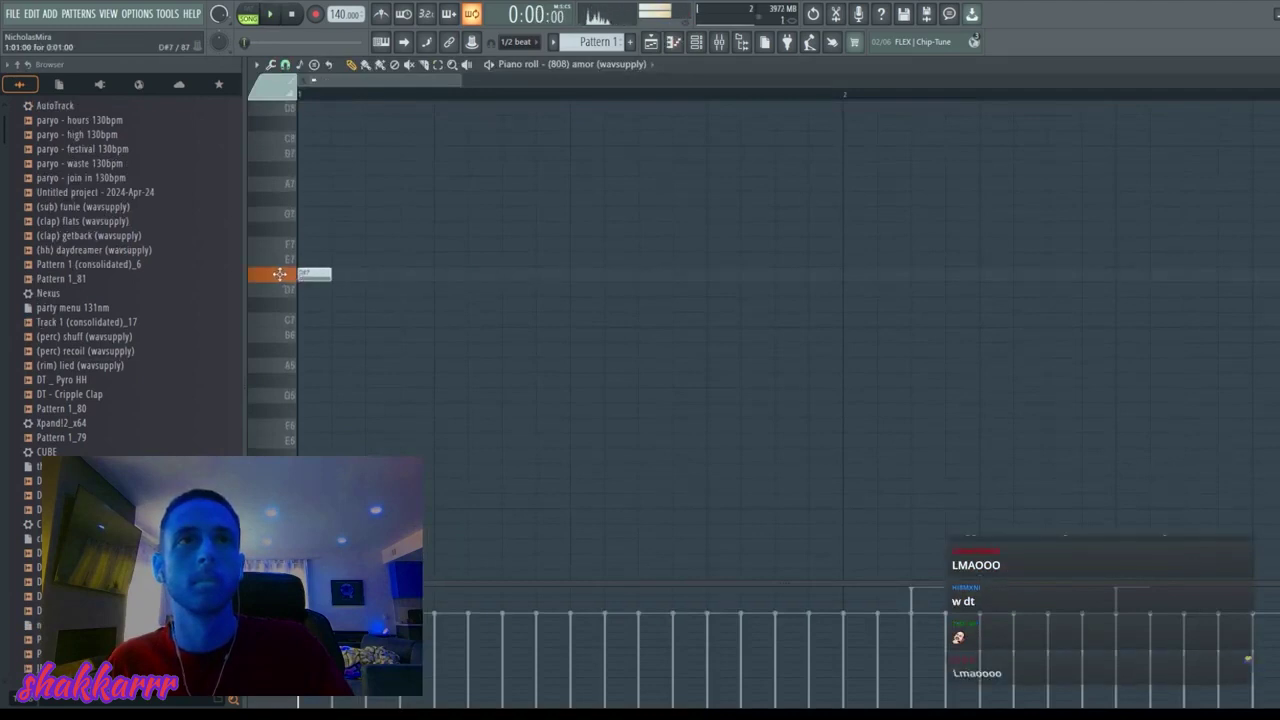
Step: Draw D#7 808 notes at steps 7 and 13 of bar 1 and an F7 note at step 5 of bar 2
key(space)
click(512, 274)
click(715, 275)
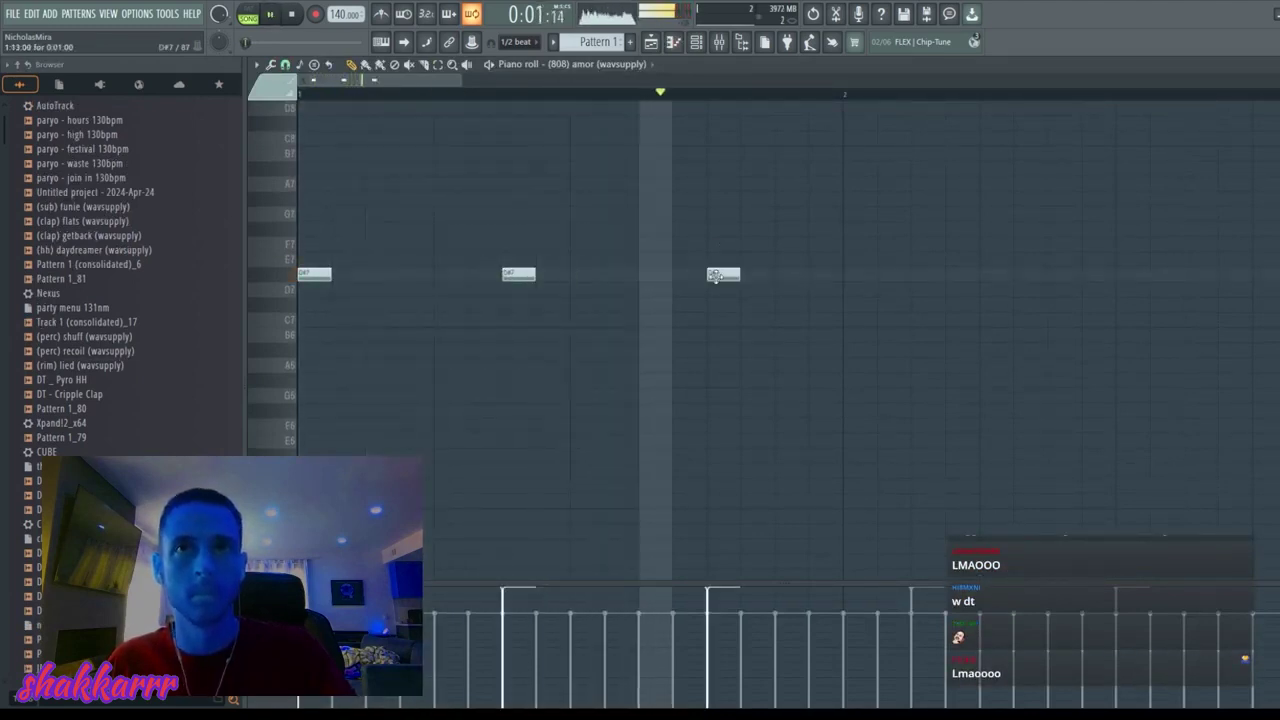
key(space)
drag(1002, 238, 1002, 245)
key(space)
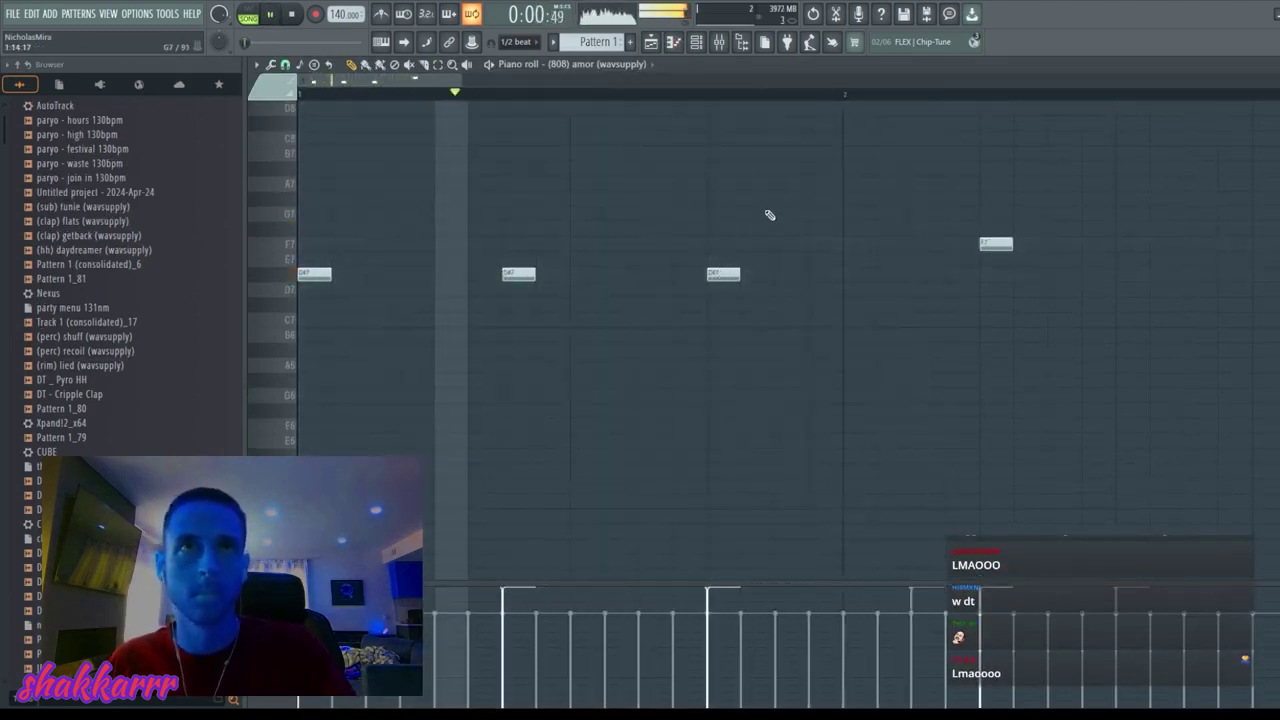
Step: Add an F7 808 note at step 11 of bar 2 and a C7 note at the start of bar 3
scroll(568, 107, down, 4)
scroll(571, 100, down, 5)
scroll(680, 240, up, 5)
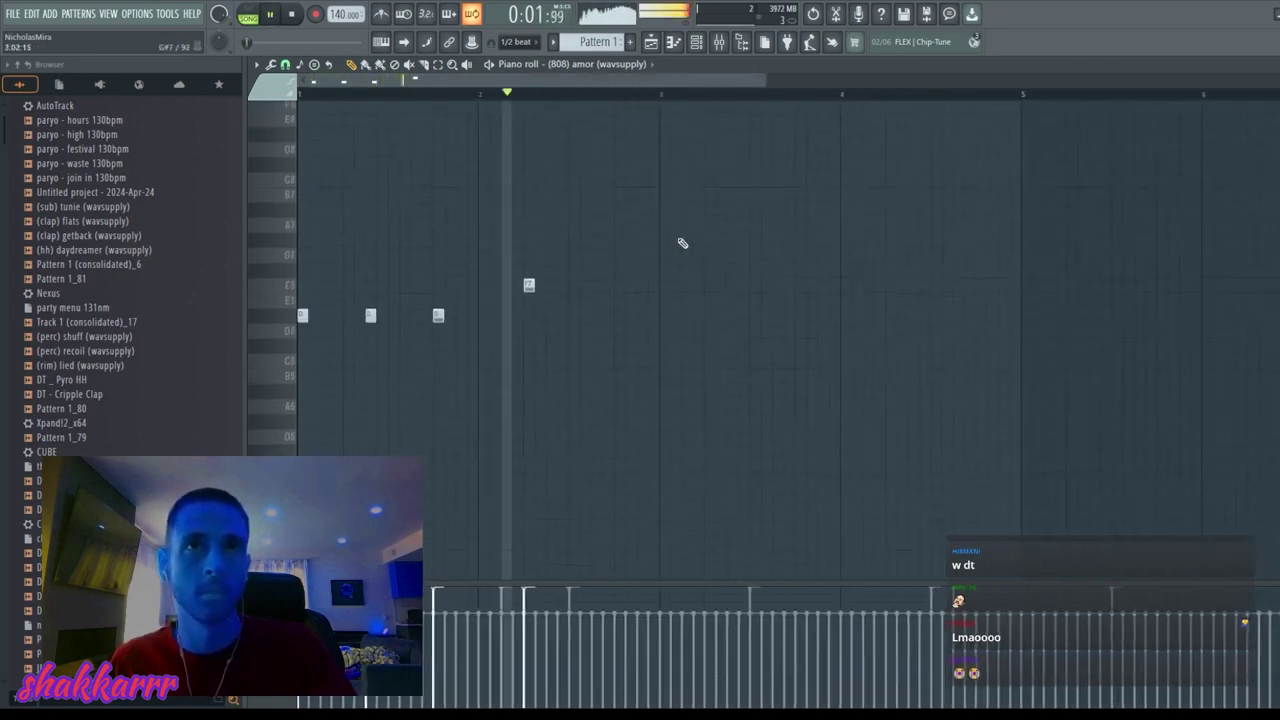
click(597, 289)
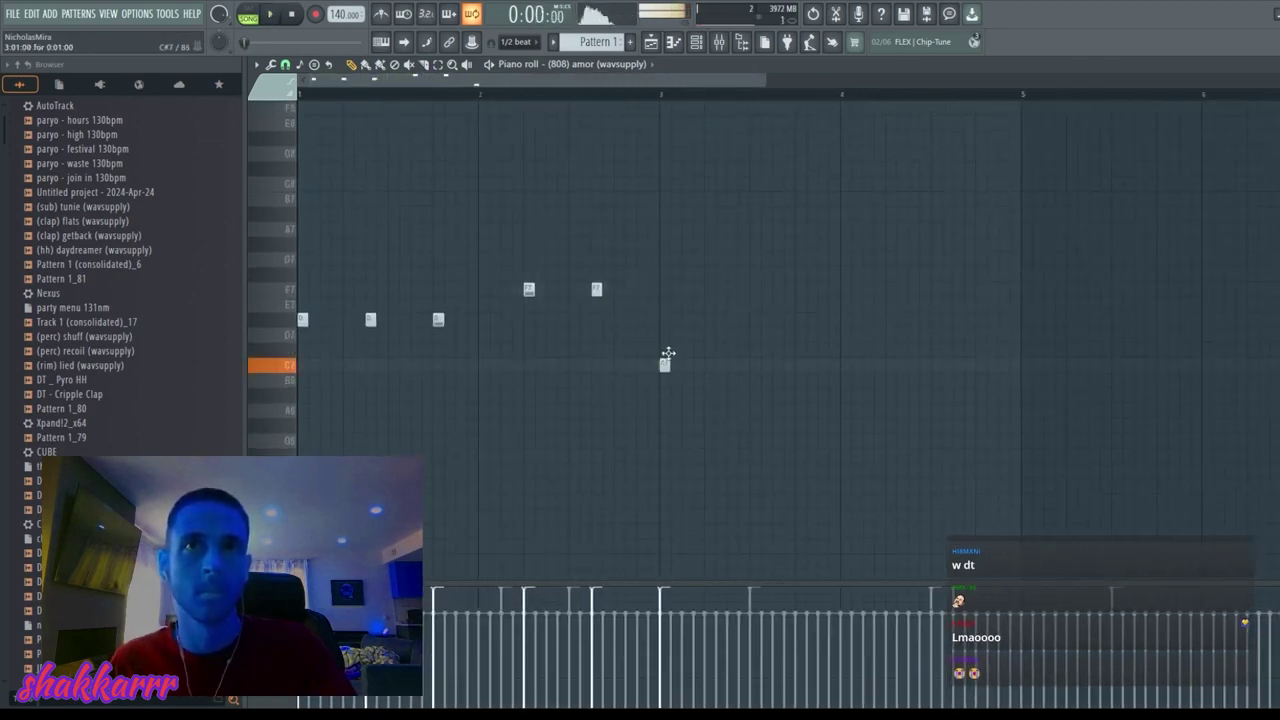
Step: Play from bar 5 and draw G#6 notes at steps 1 and 7 of bar 5 and an A#6 note at the start of bar 6
click(1025, 94)
scroll(1029, 94, down, 3)
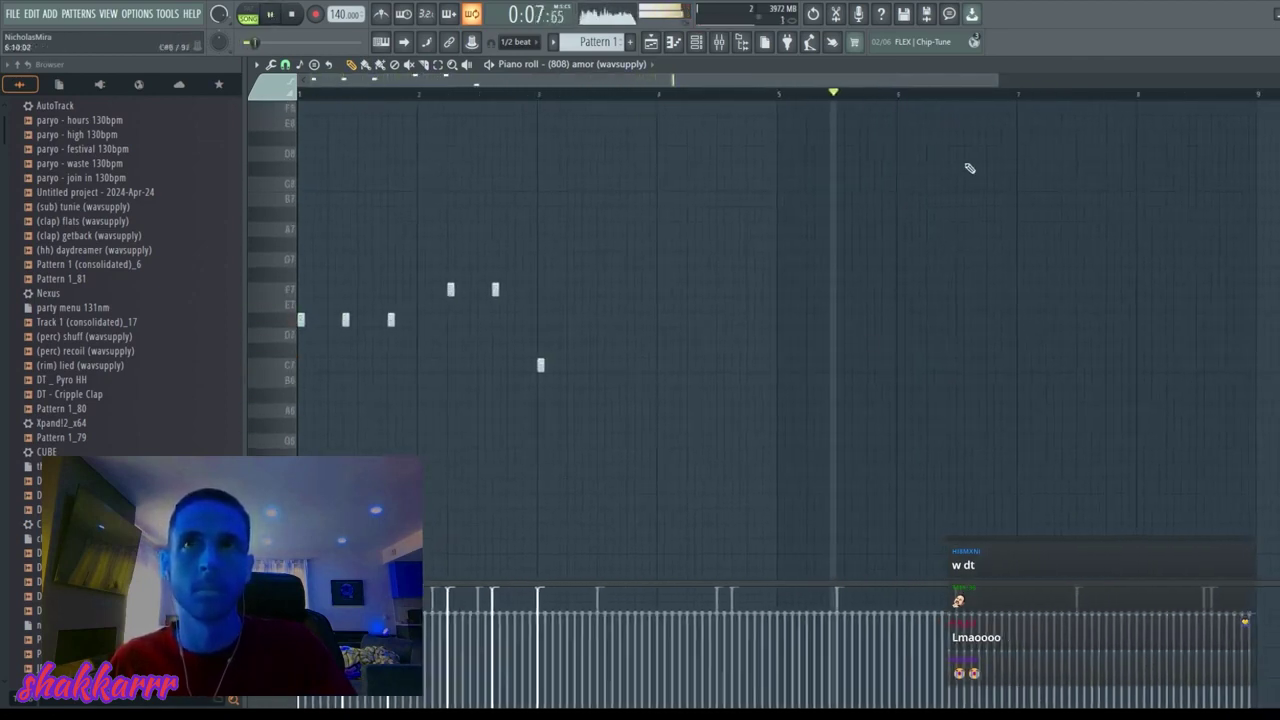
click(782, 428)
click(823, 424)
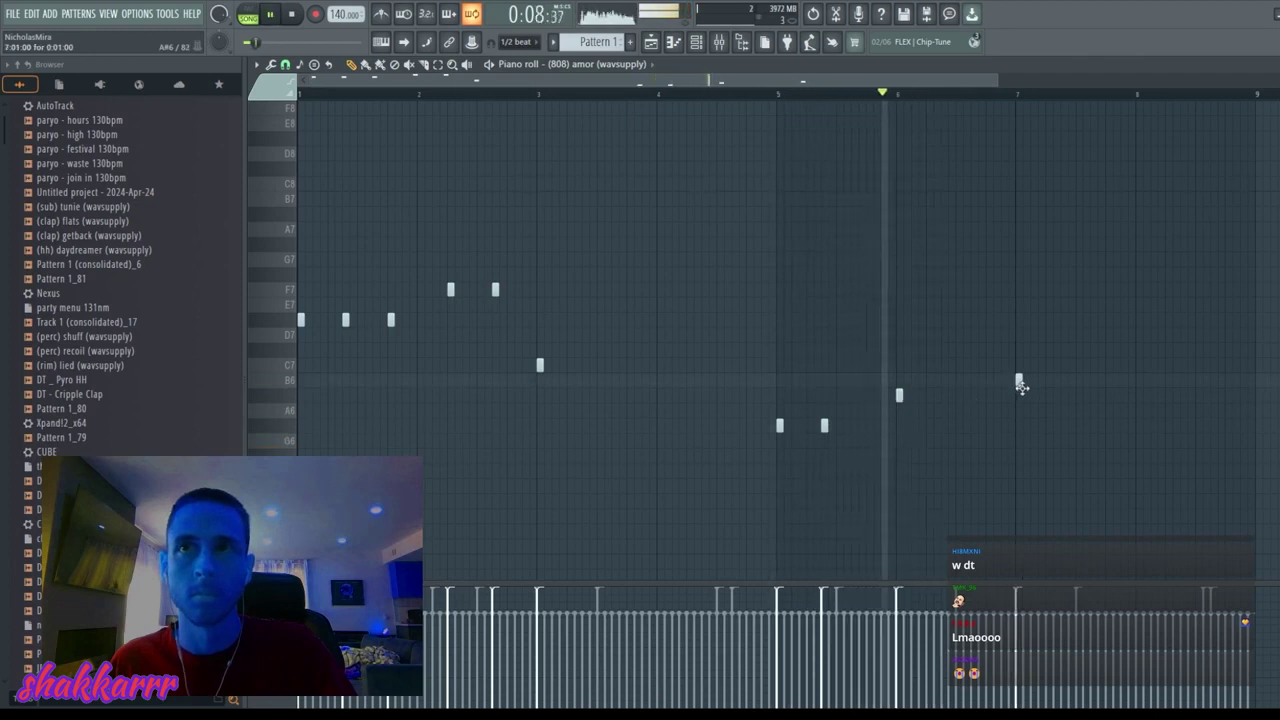
Step: Draw three C7 808 notes in bar 7 at steps 1, 7 and 13
click(1025, 382)
mouse_move(1025, 390)
mouse_down()
mouse_move(1011, 377)
mouse_move(1023, 363)
mouse_move(1071, 366)
mouse_move(1020, 369)
mouse_up()
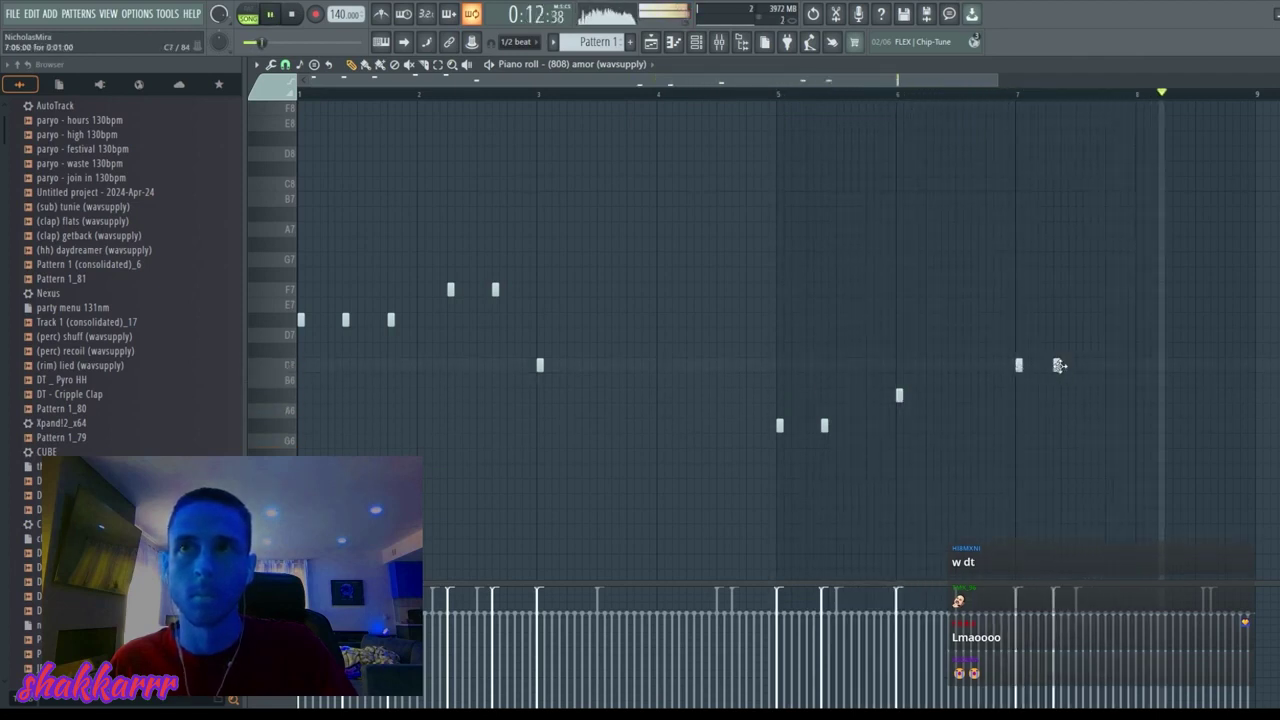
click(1063, 365)
click(1114, 366)
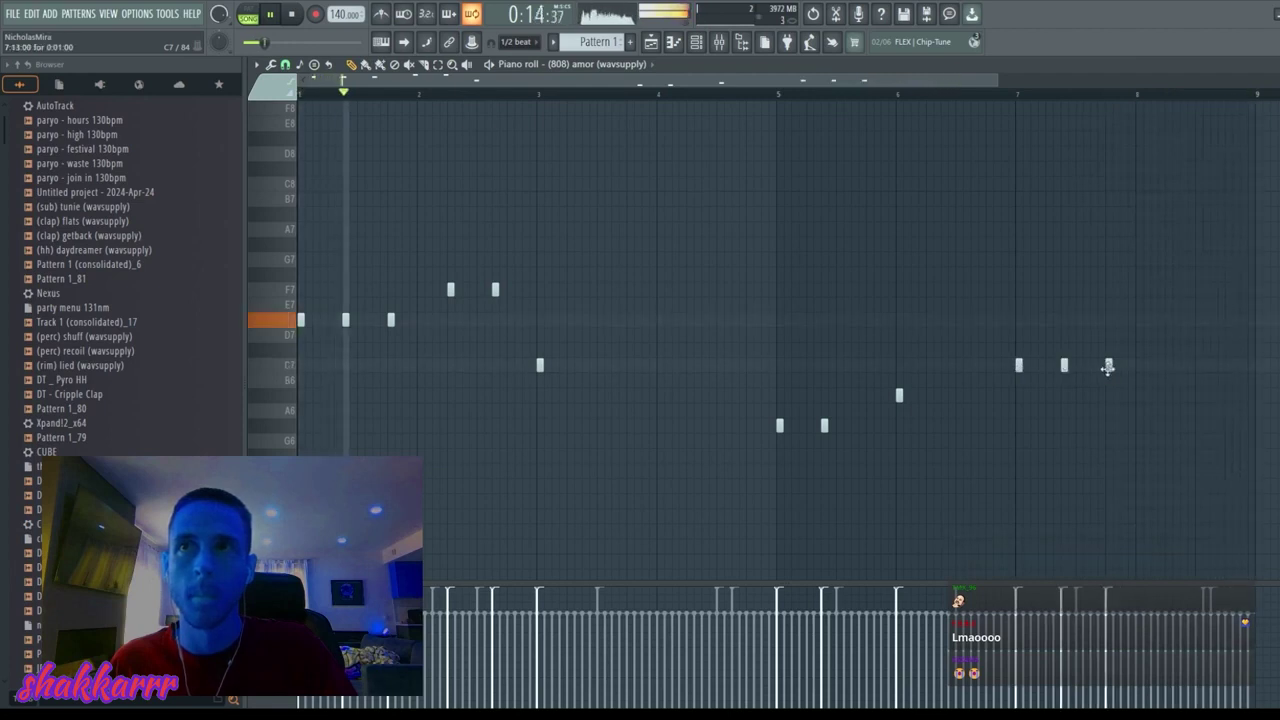
Step: Replace the A#6 note starting bar 6 with A#6 notes at steps 5 and 11, and add a G#6 at step 13 of bar 5
right_click(899, 395)
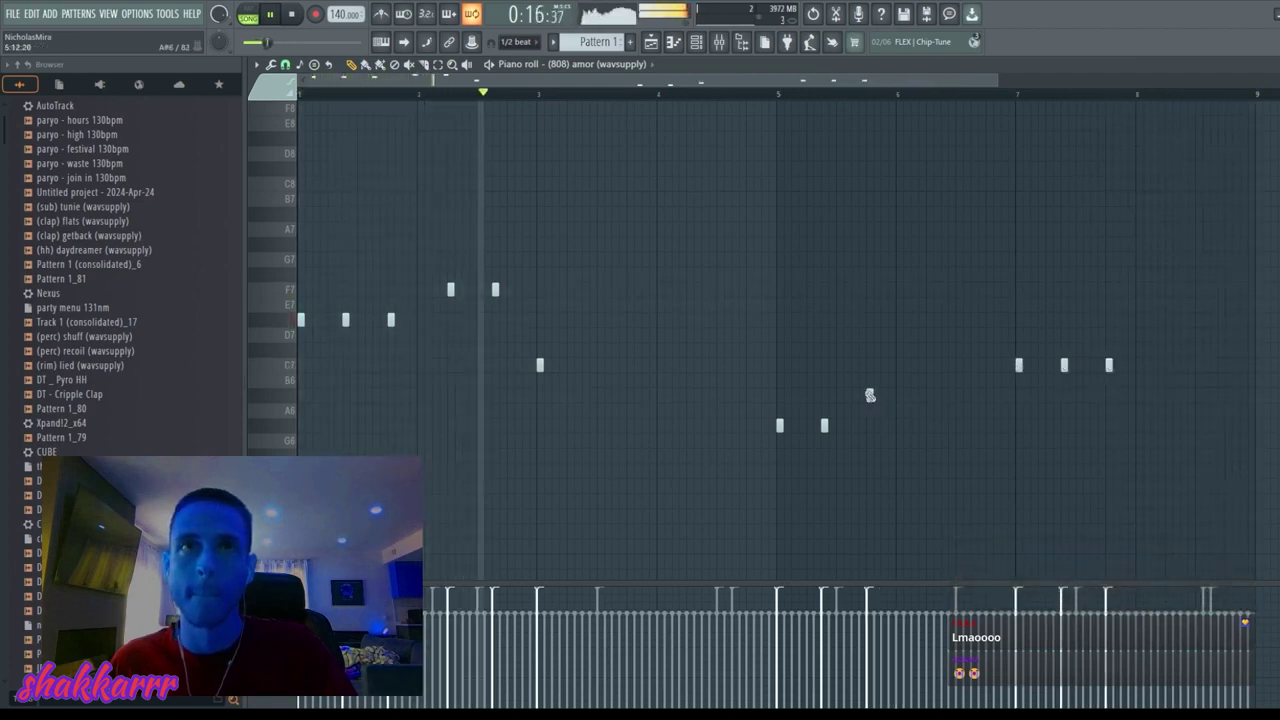
drag(870, 395, 916, 395)
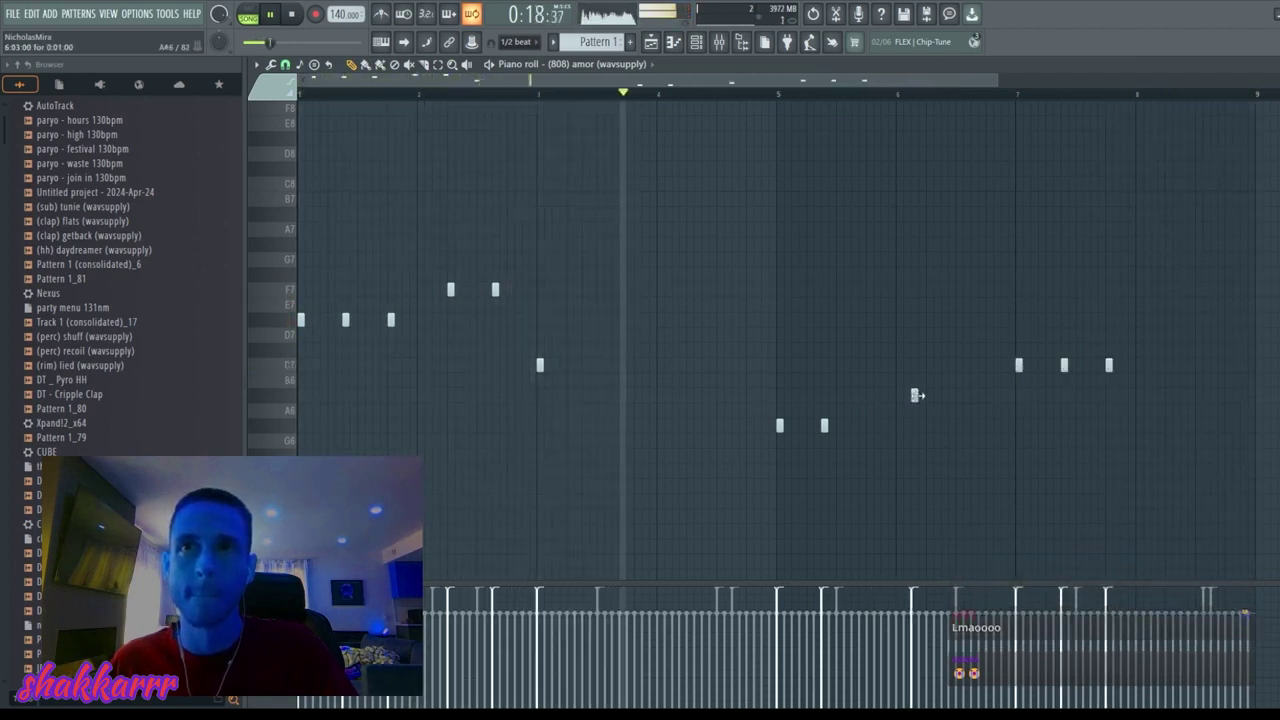
click(929, 395)
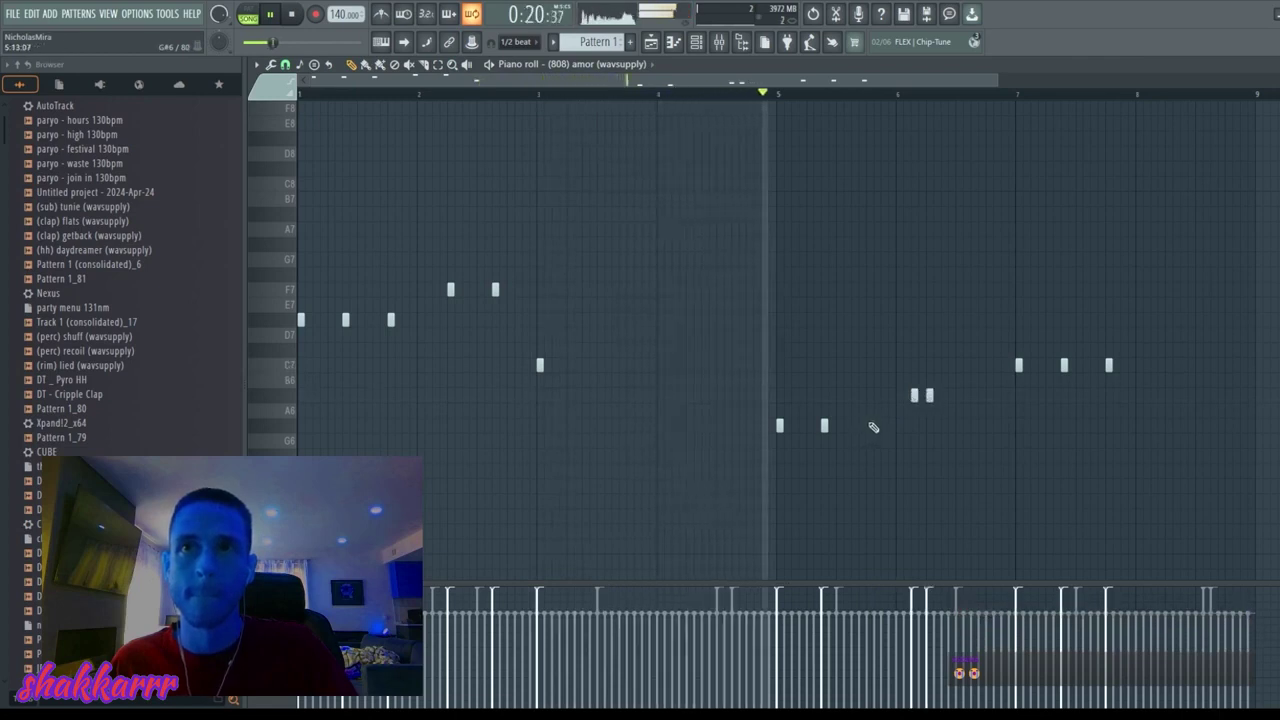
click(869, 425)
right_click(913, 396)
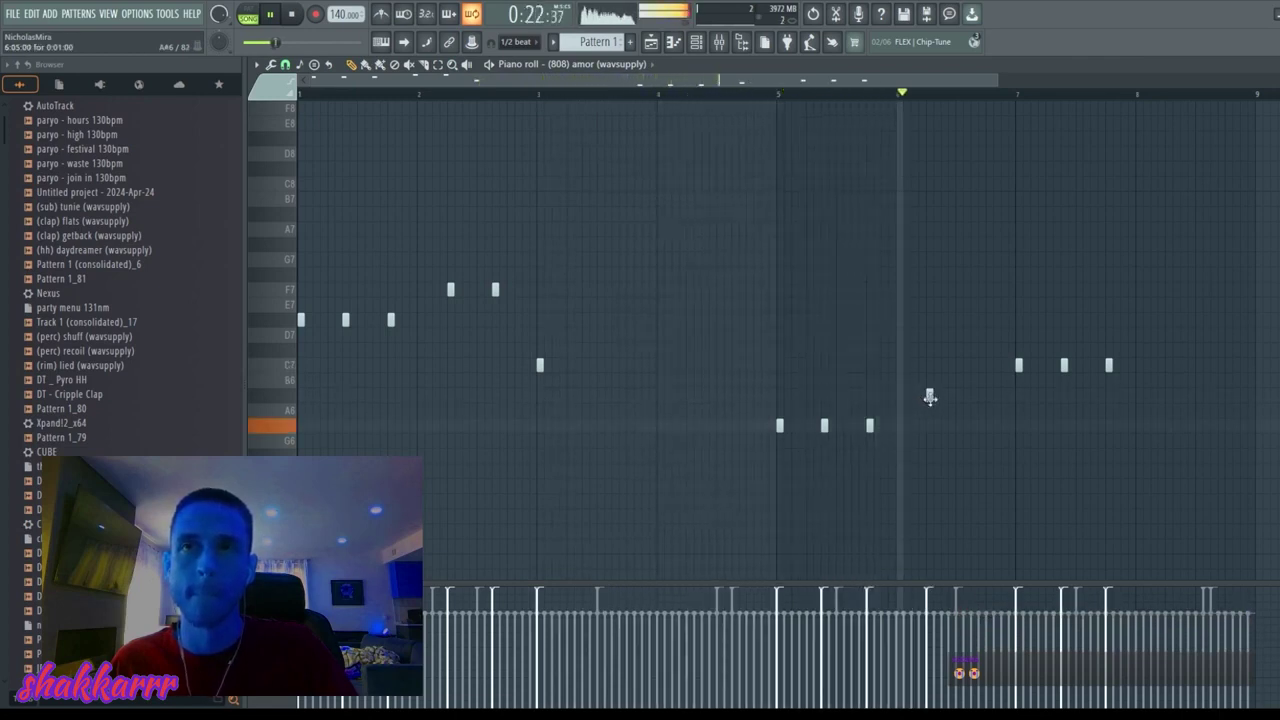
click(974, 395)
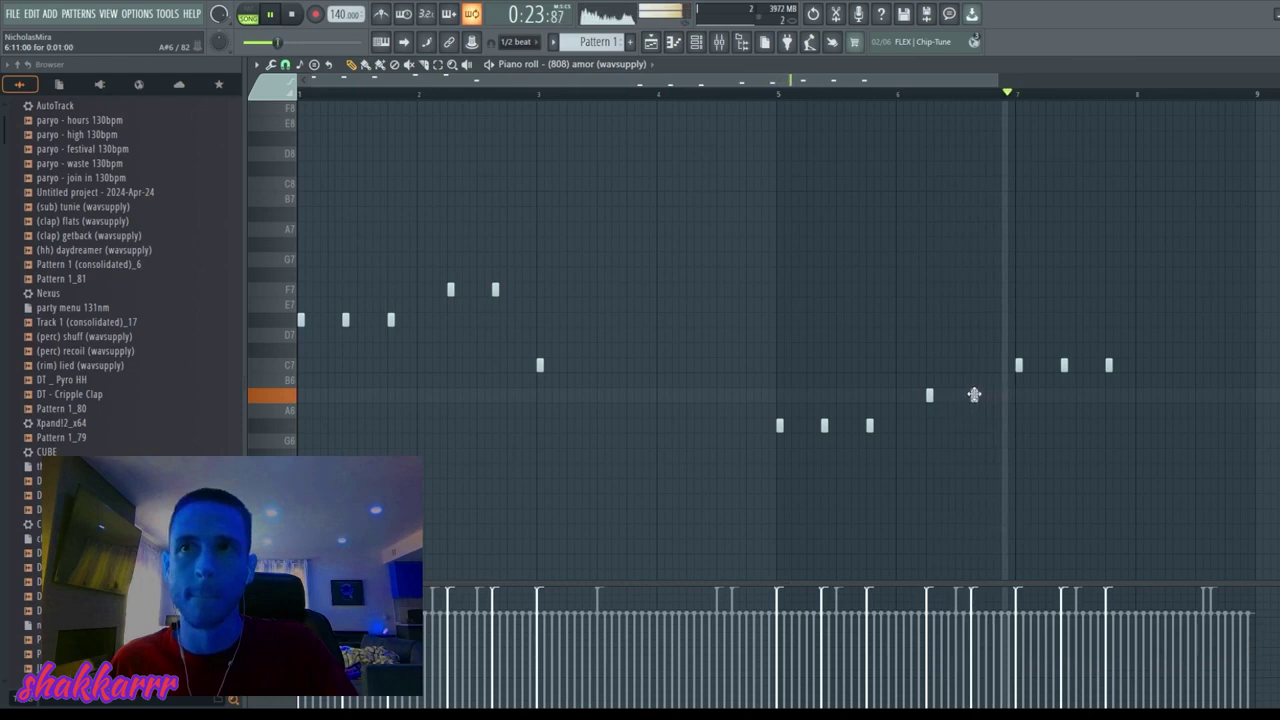
Step: Try a C7 note in bar 8 and remove it, delete bar 7's middle C7, and add a C7 at step 13 of bar 3
click(1161, 365)
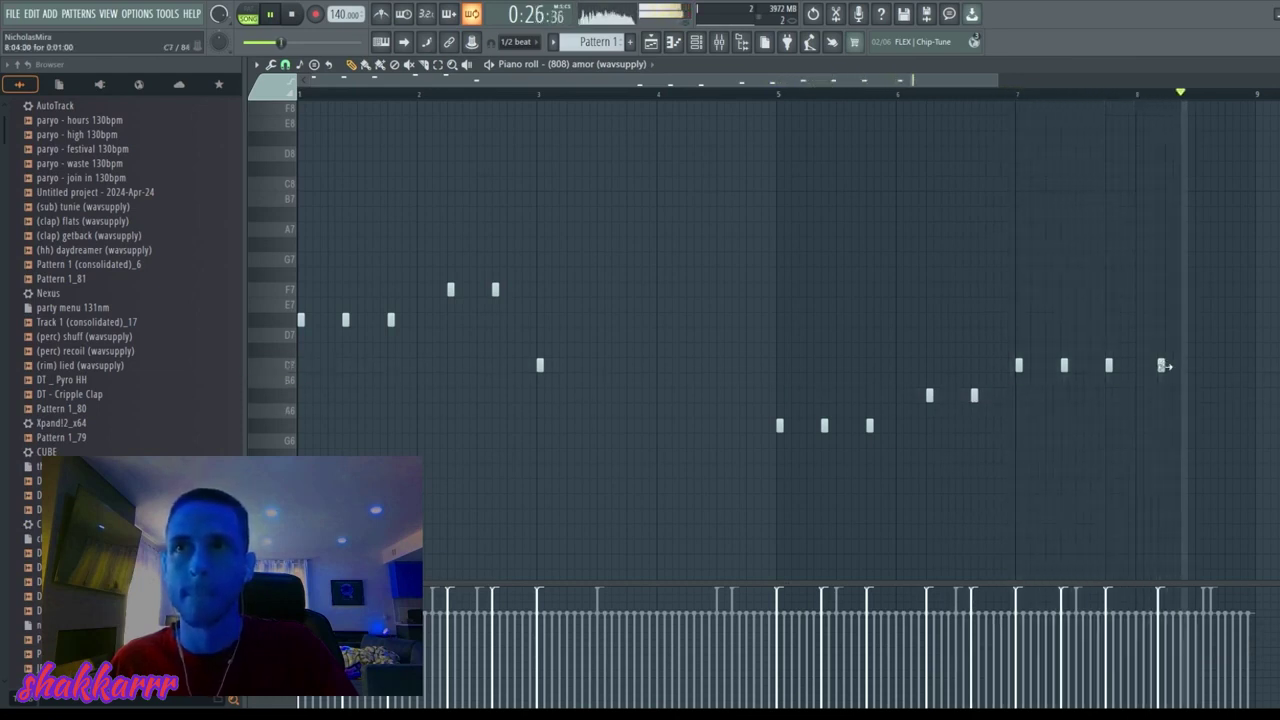
right_click(1063, 365)
right_click(1161, 365)
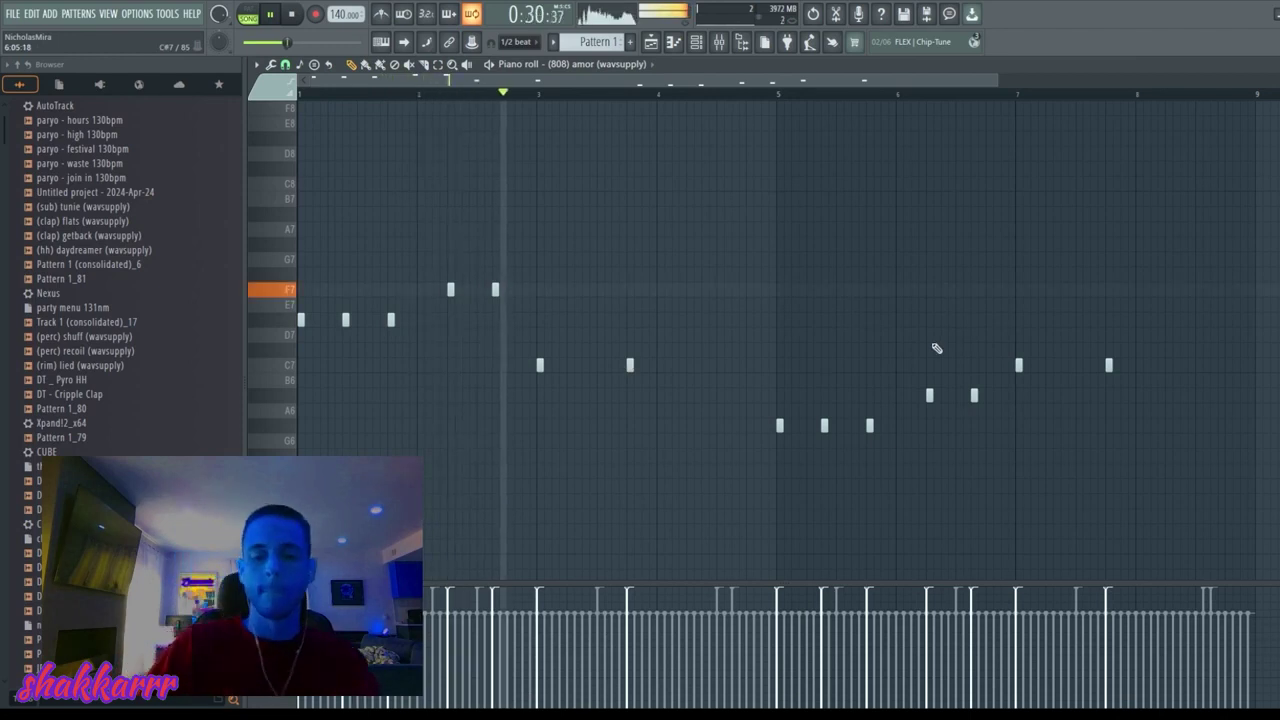
Step: Apply legato so every 808 note reaches the next one, and transpose all of them down one octave
key(ctrl+l)
key(ctrl+a)
scroll(937, 348, up, 3)
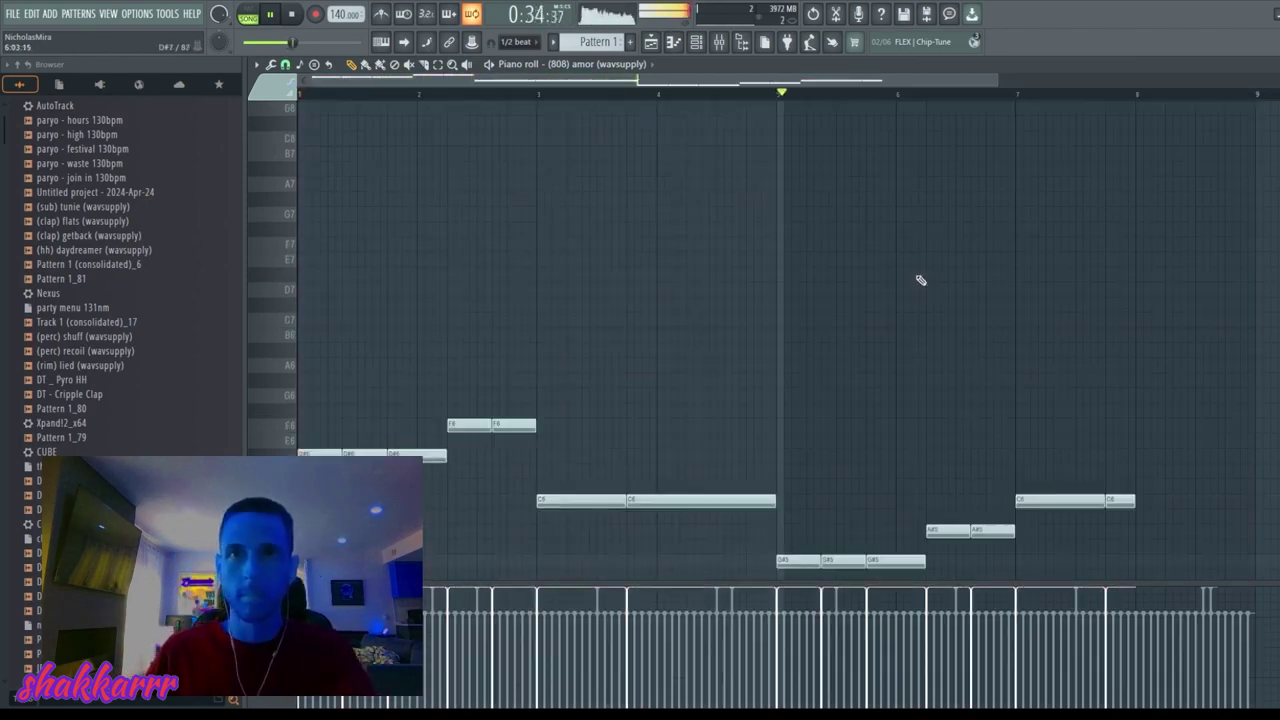
key(ctrl+d)
ctrl+drag(774, 542, 304, 312)
key(ctrl+d)
scroll(837, 277, down, 3)
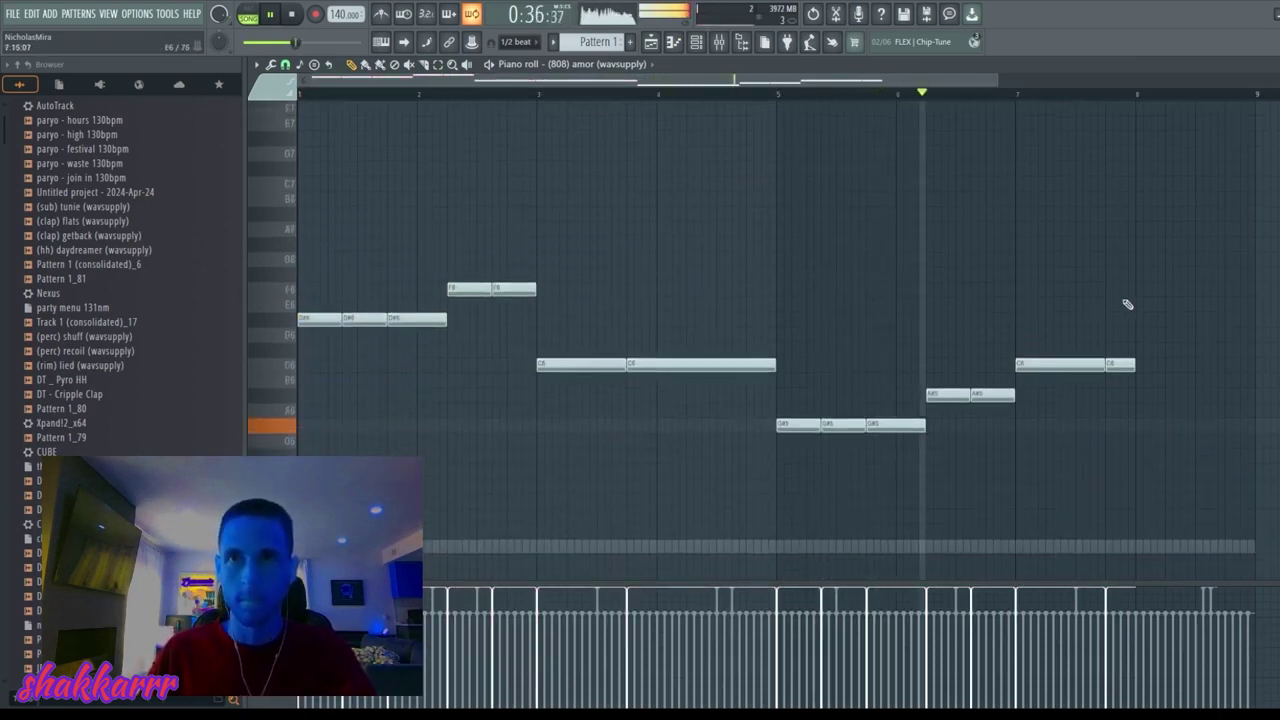
Step: Extend the last C6 note to step 5 of bar 8 and add a 12-step C6 note from there to the bar's end
ctrl+drag(1174, 345, 1088, 377)
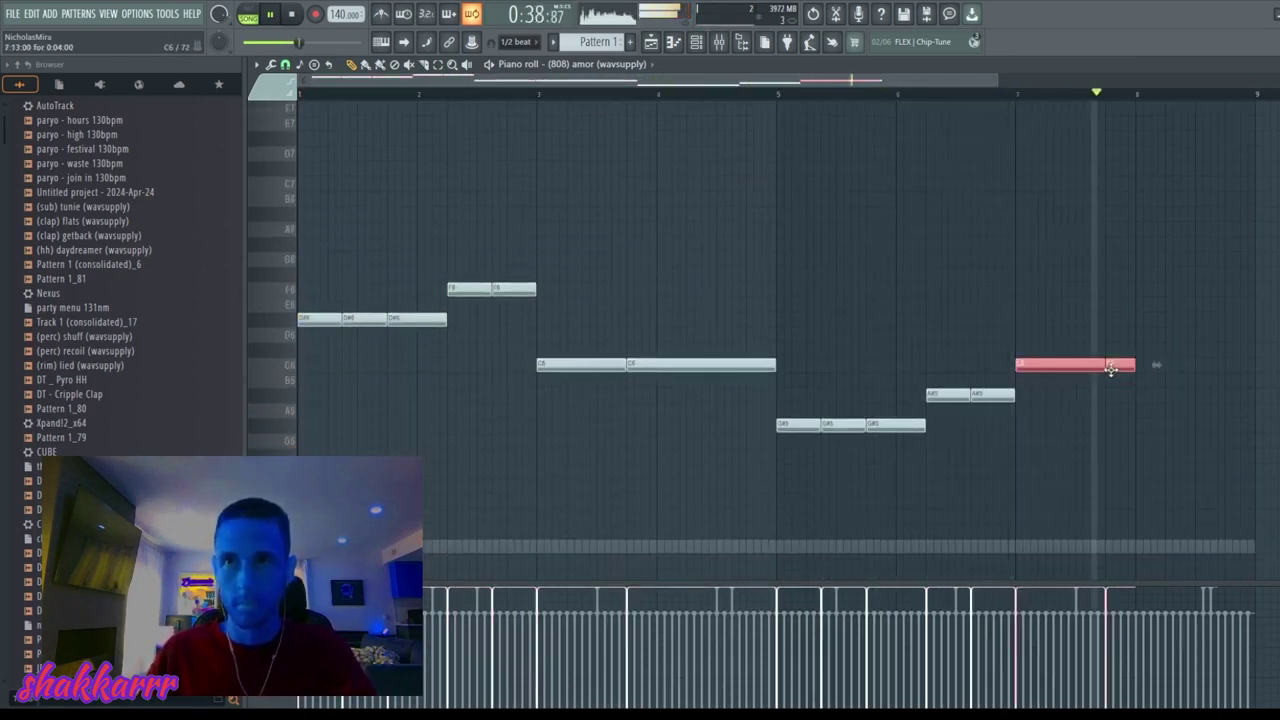
click(1167, 365)
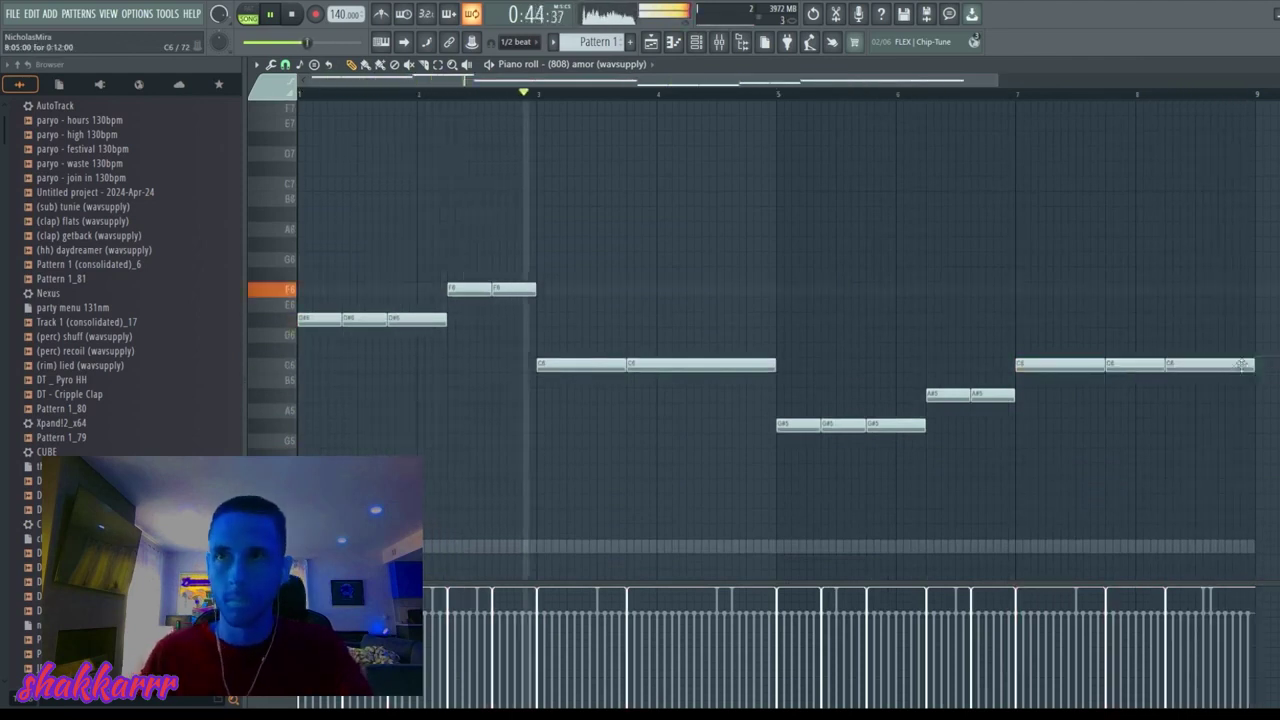
Step: Lower the D#6 and F6 808 notes in bars 1 and 2 by one octave and deselect them
drag(635, 325, 358, 205)
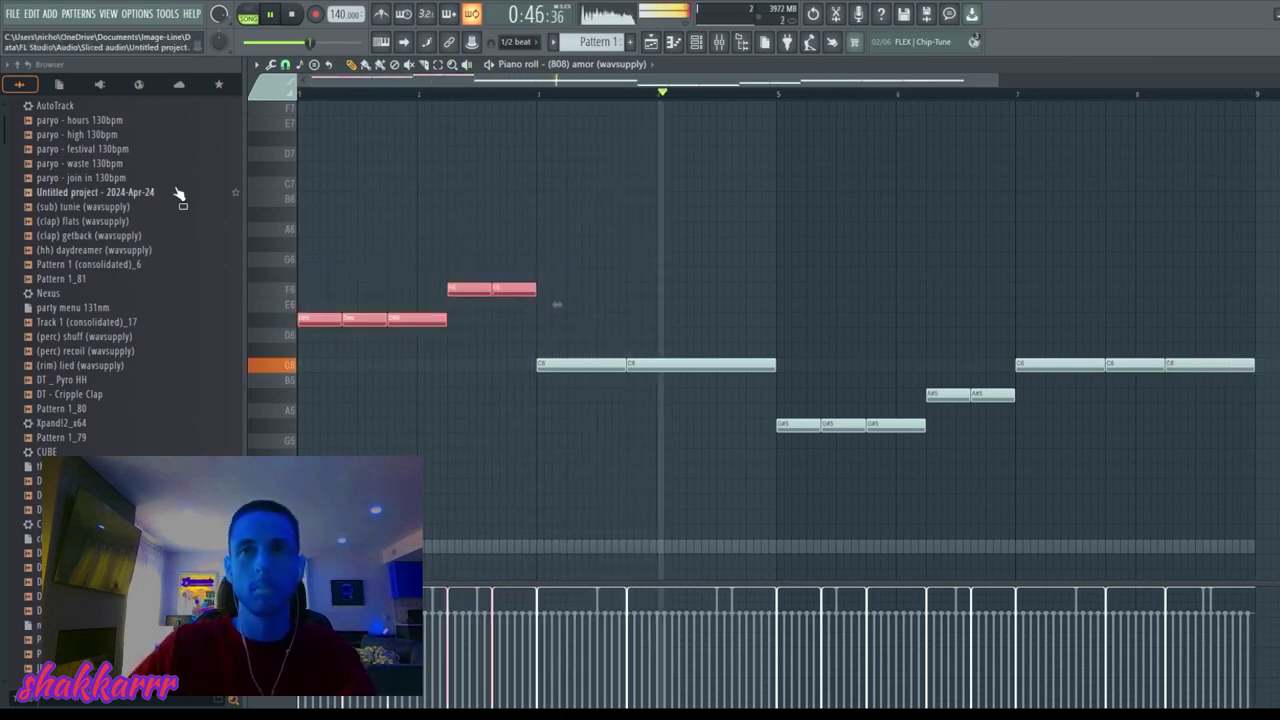
key(ctrl+Down)
key(ctrl+d)
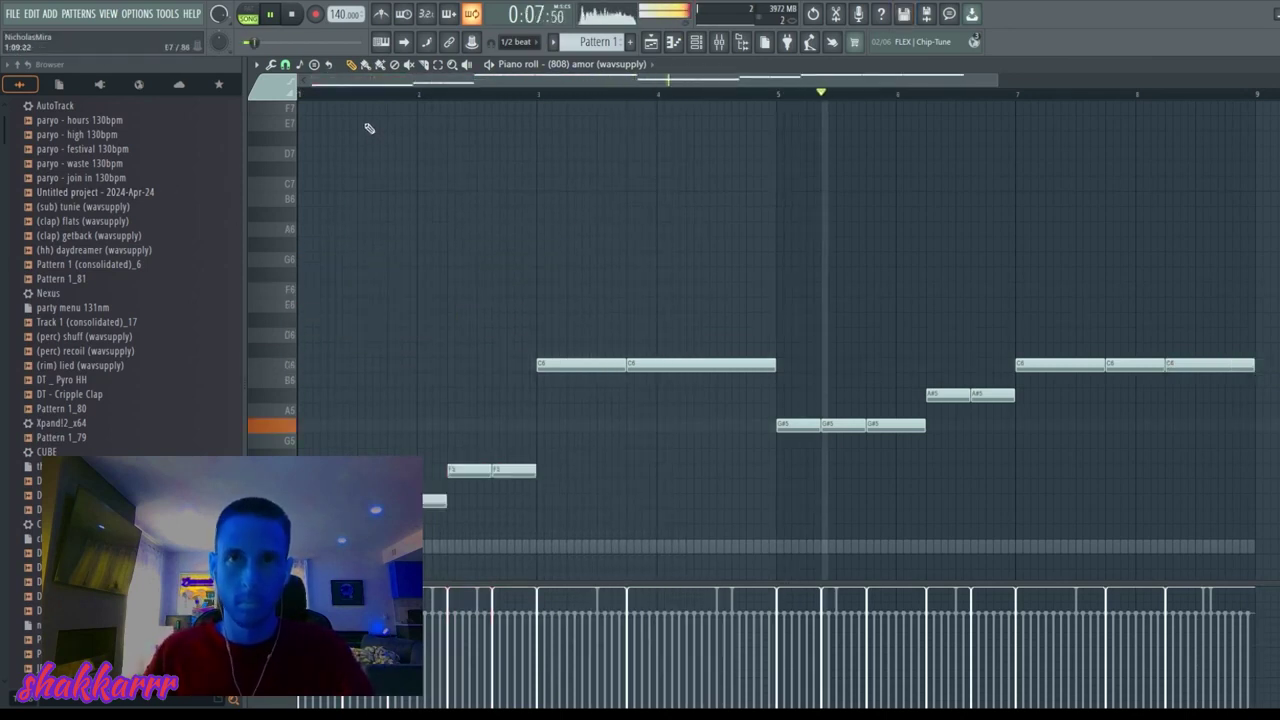
Step: Restart playback, return to the Channel rack, and raise the (808) amor (wavsupply) channel's volume
key(space)
key(space)
key(Escape)
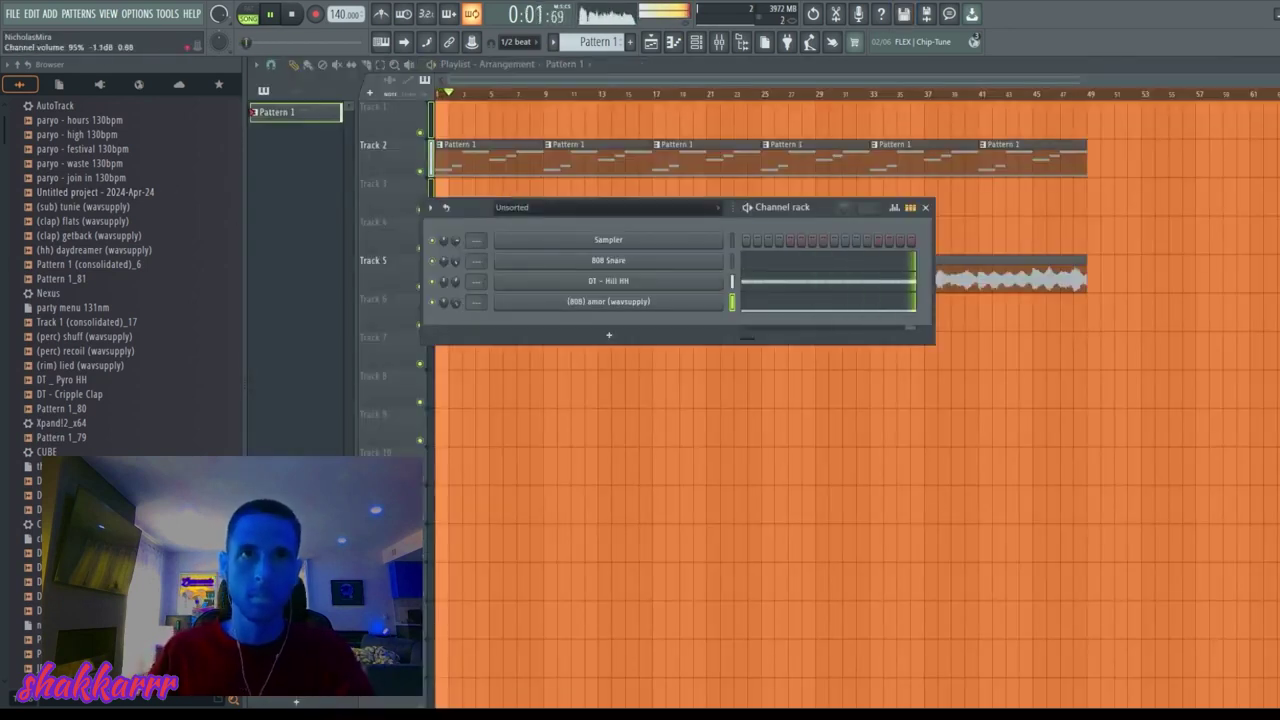
drag(455, 301, 455, 296)
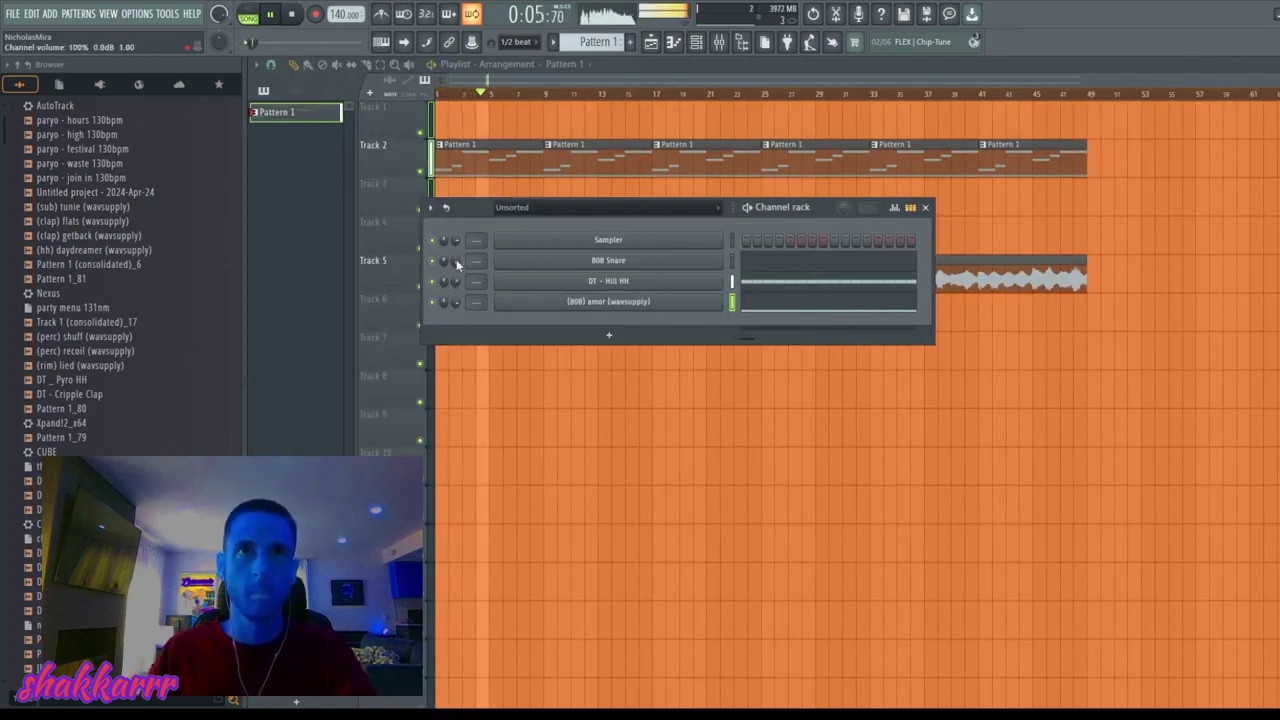
Step: Review the full eight-bar 808 note pattern in the (808) amor piano roll during playback
click(831, 296)
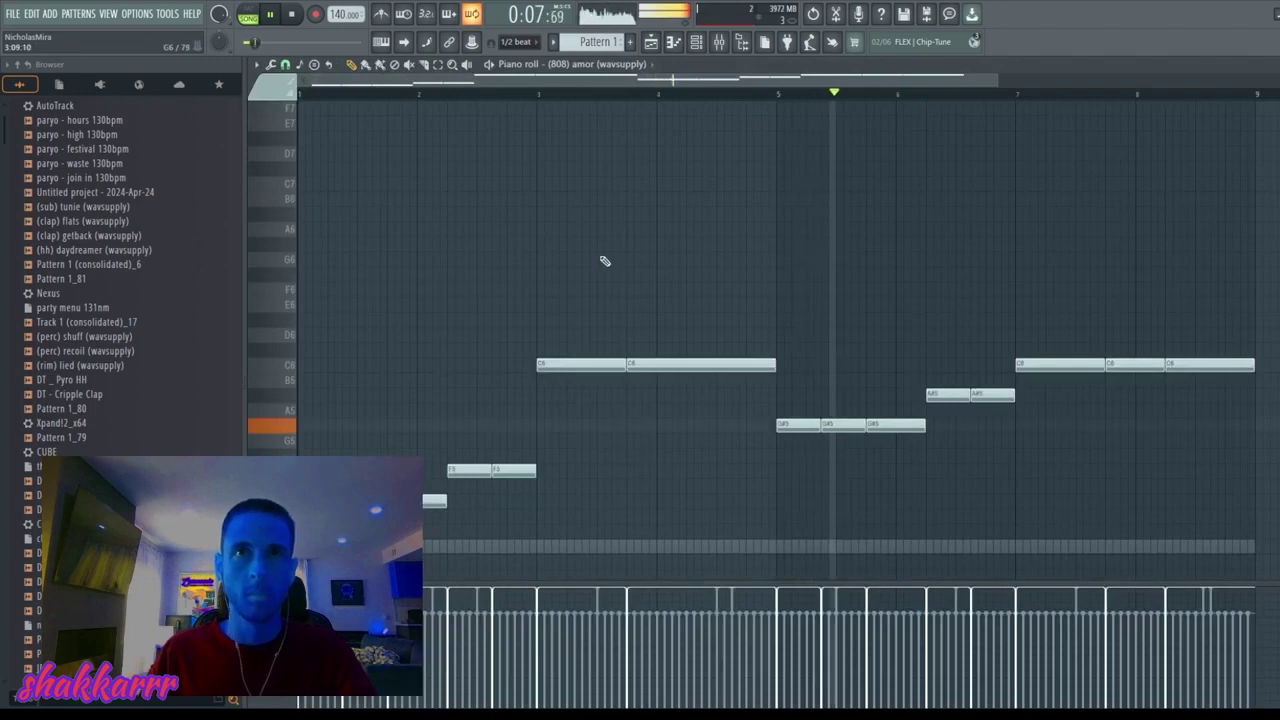
scroll(685, 94, down, 1)
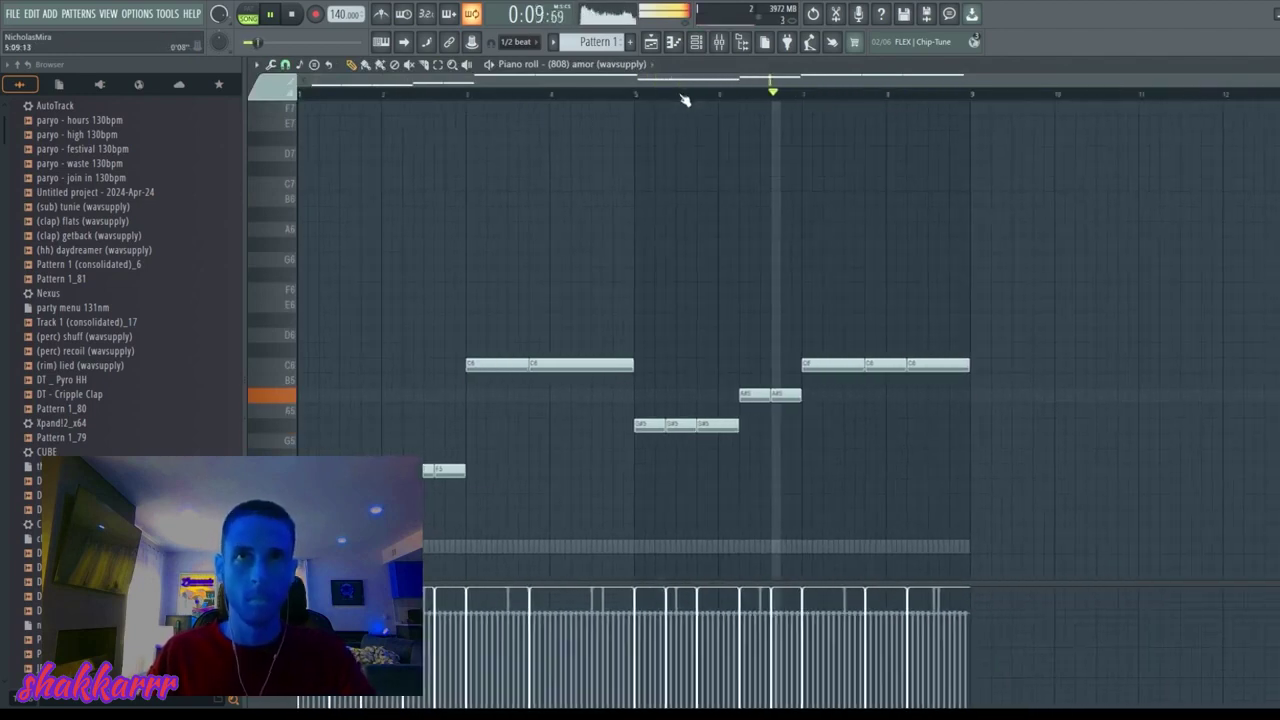
key(Escape)
Step: Route the rendered audio clip to mixer track 1 and set its time-stretching mode to Stretch
key(Escape)
double_click(575, 267)
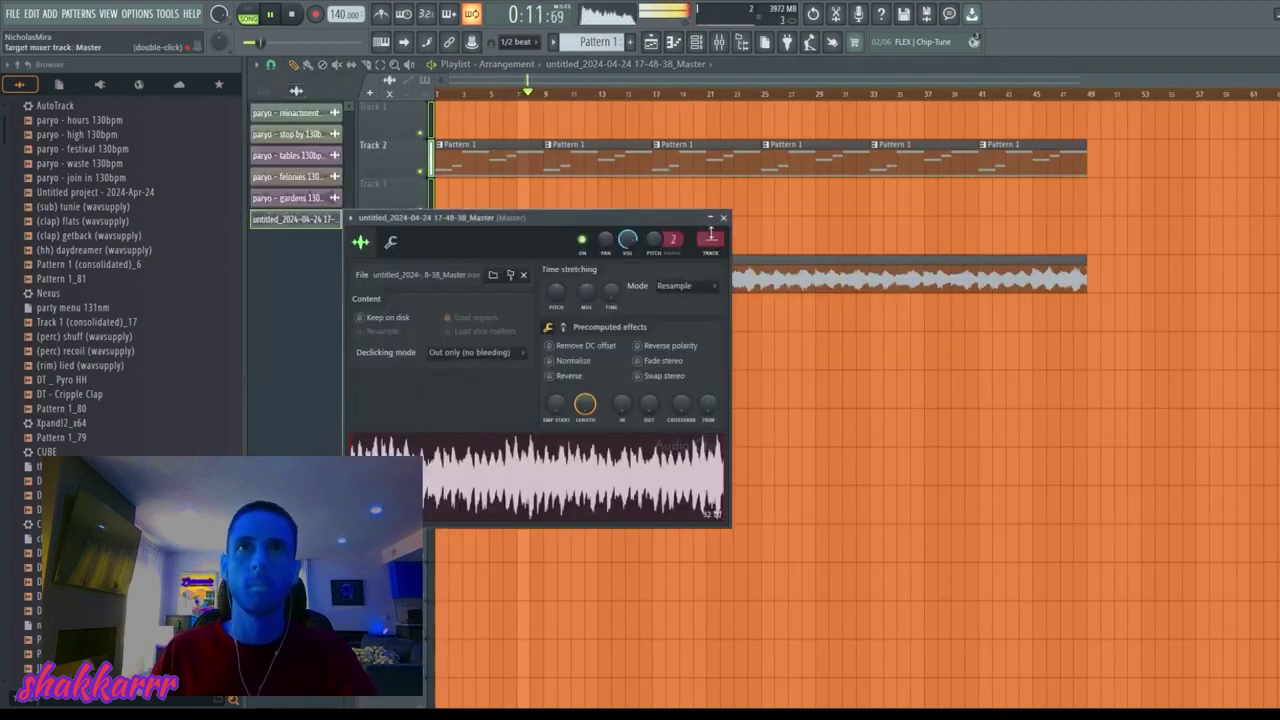
key(ctrl+l)
click(685, 330)
Step: Load Fruity parametric EQ 2 in the first effect slot of the clip's mixer track and reshape its two lowest bands during playback
click(991, 409)
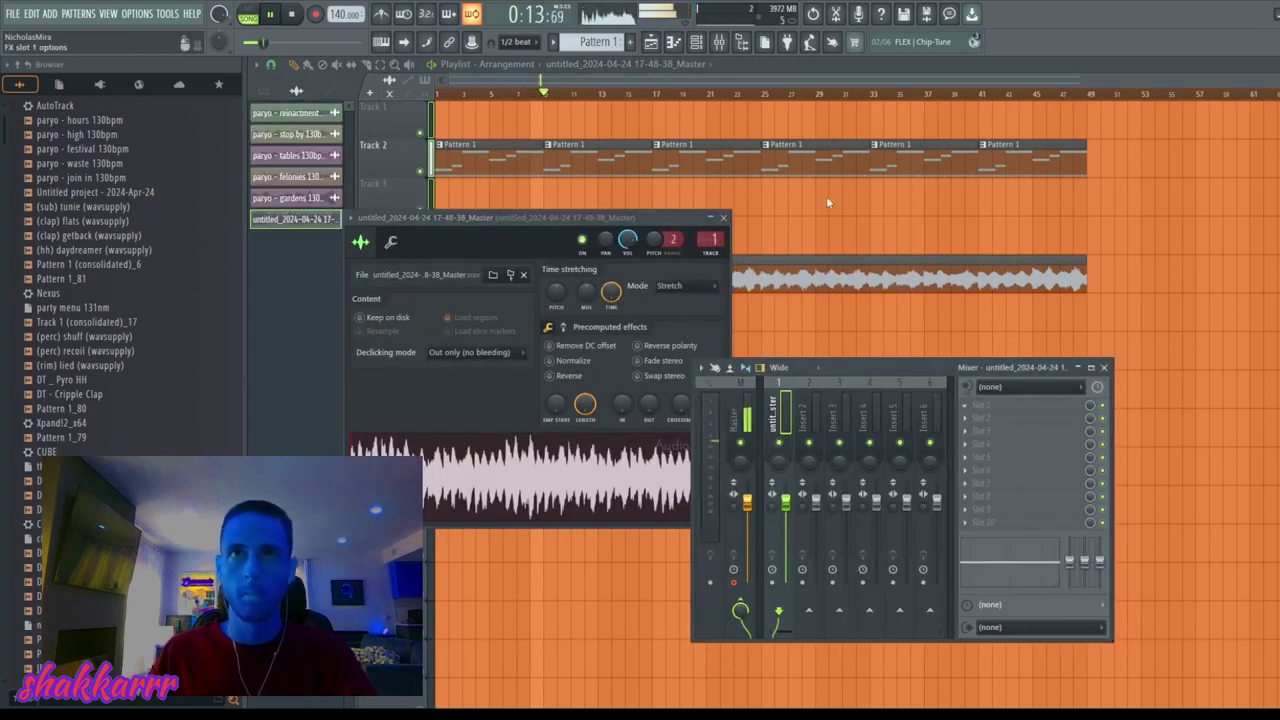
click(835, 169)
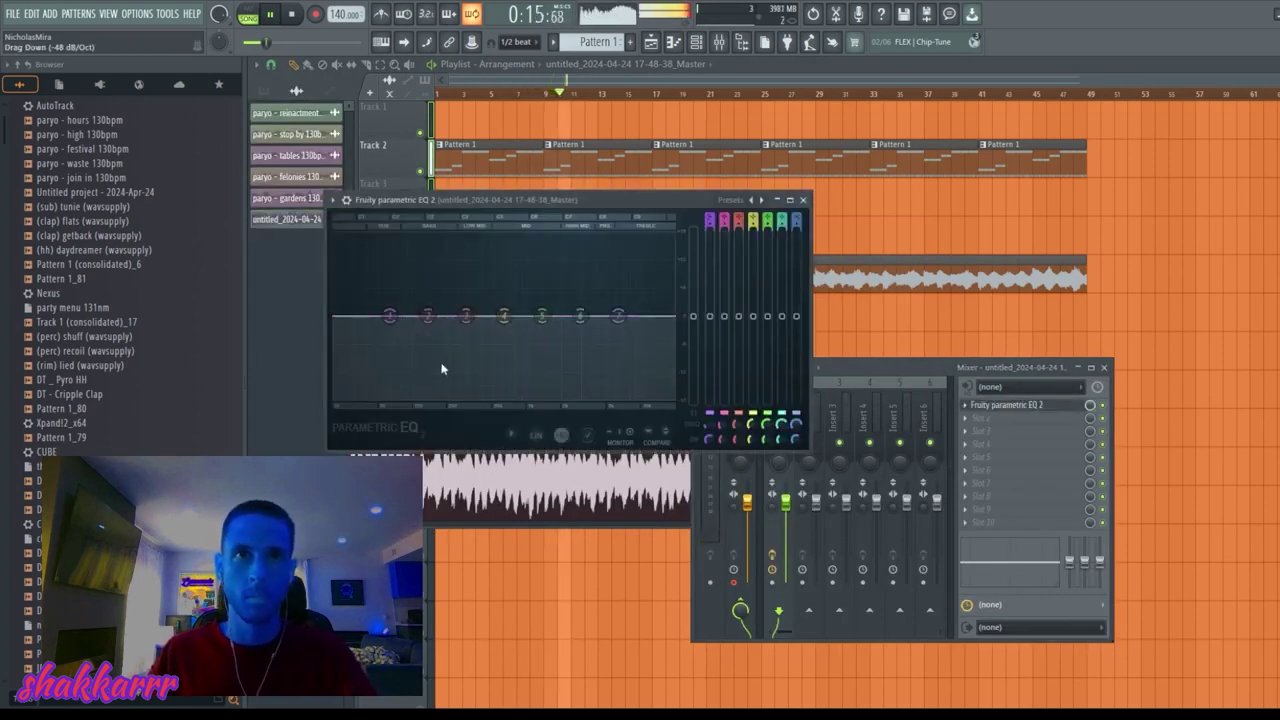
drag(390, 316, 437, 371)
key(space)
key(space)
drag(443, 286, 443, 266)
drag(428, 316, 512, 341)
key(Escape)
Step: Load Fruity soft clipper in the Master track's fifth effect slot and look over the 808 Snare notes before returning to the playlist
click(737, 424)
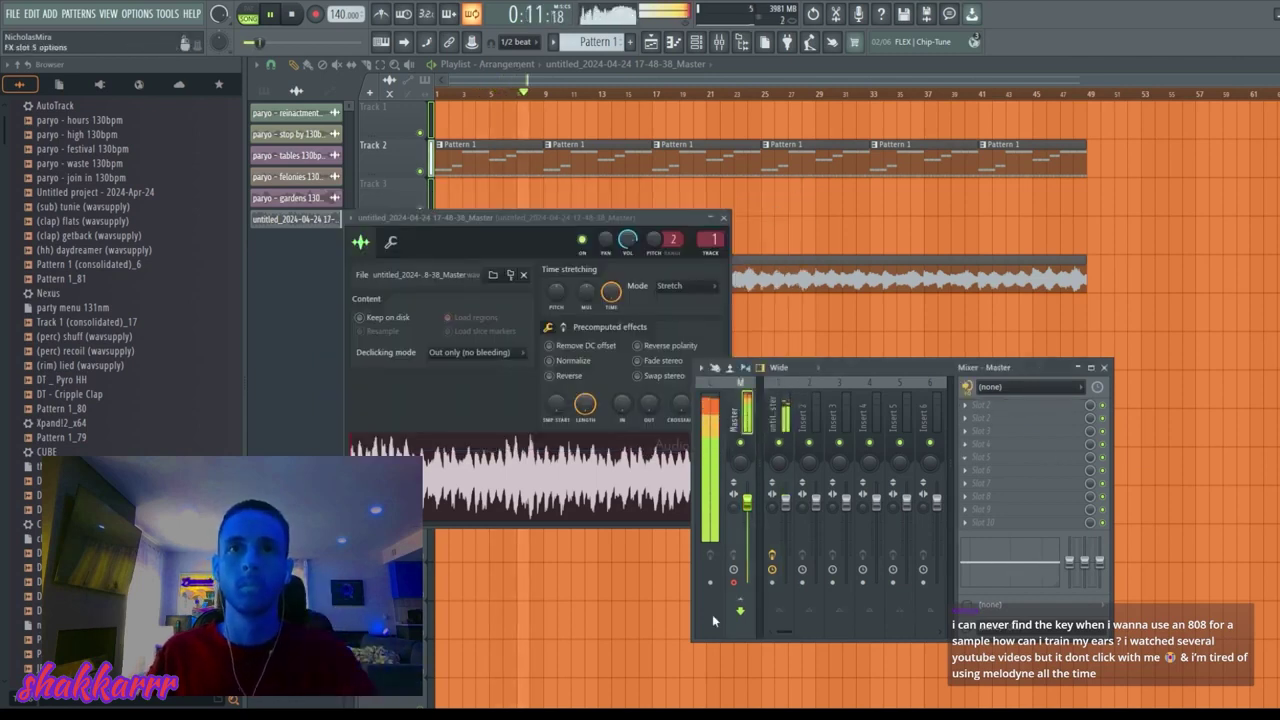
click(697, 42)
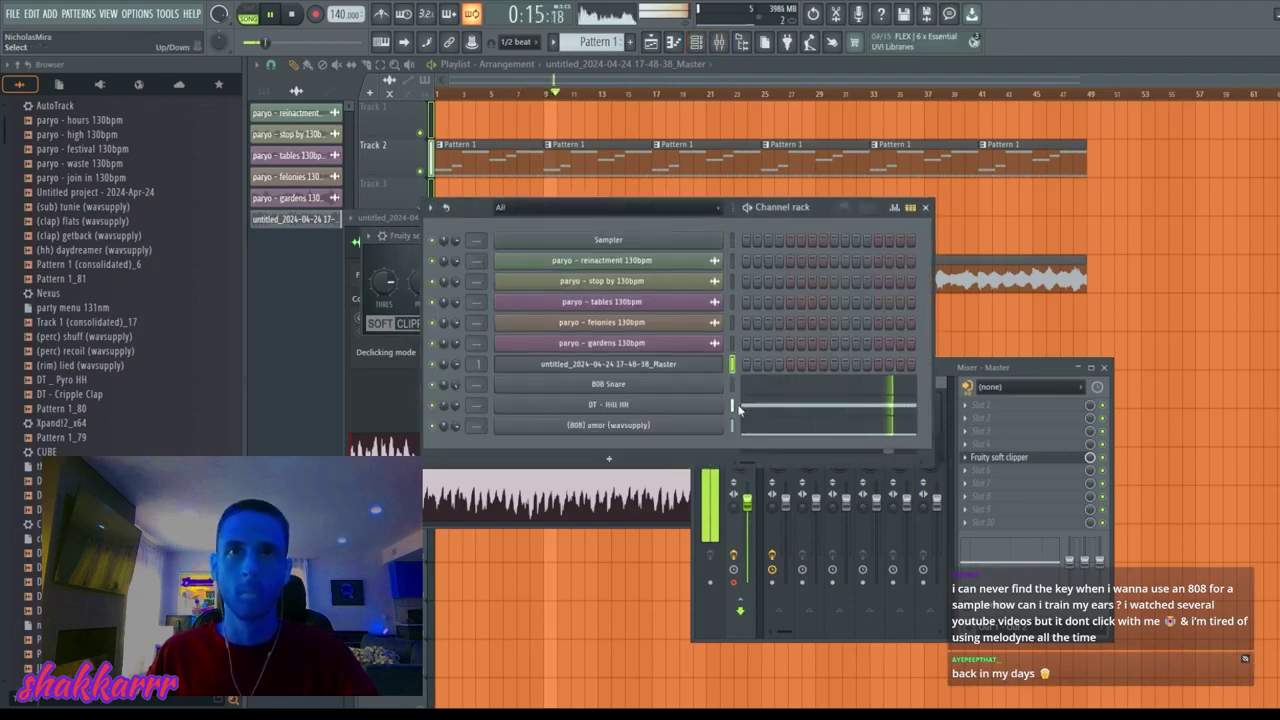
click(760, 394)
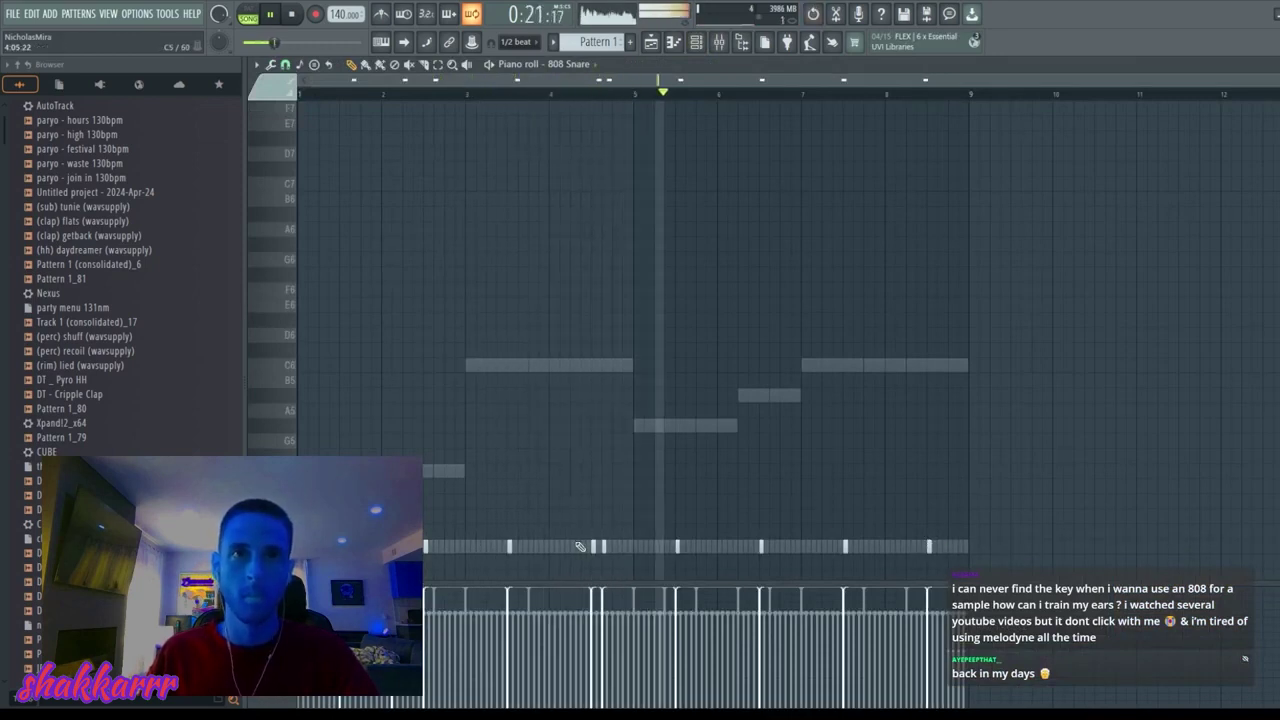
key(Escape)
key(Escape)
key(Escape)
key(Escape)
key(Escape)
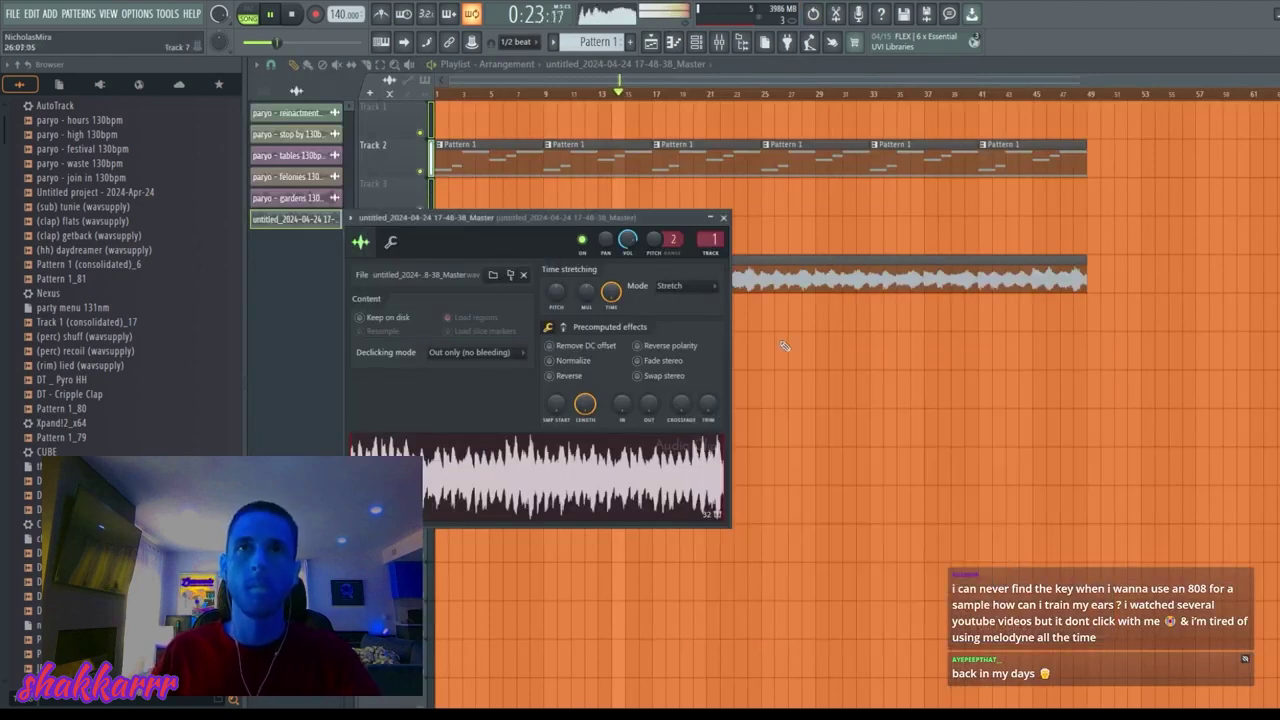
Step: Lower the C6 and A#5 notes of the (808) amor channel in bars 3 to 8 by one octave and deselect them
double_click(646, 163)
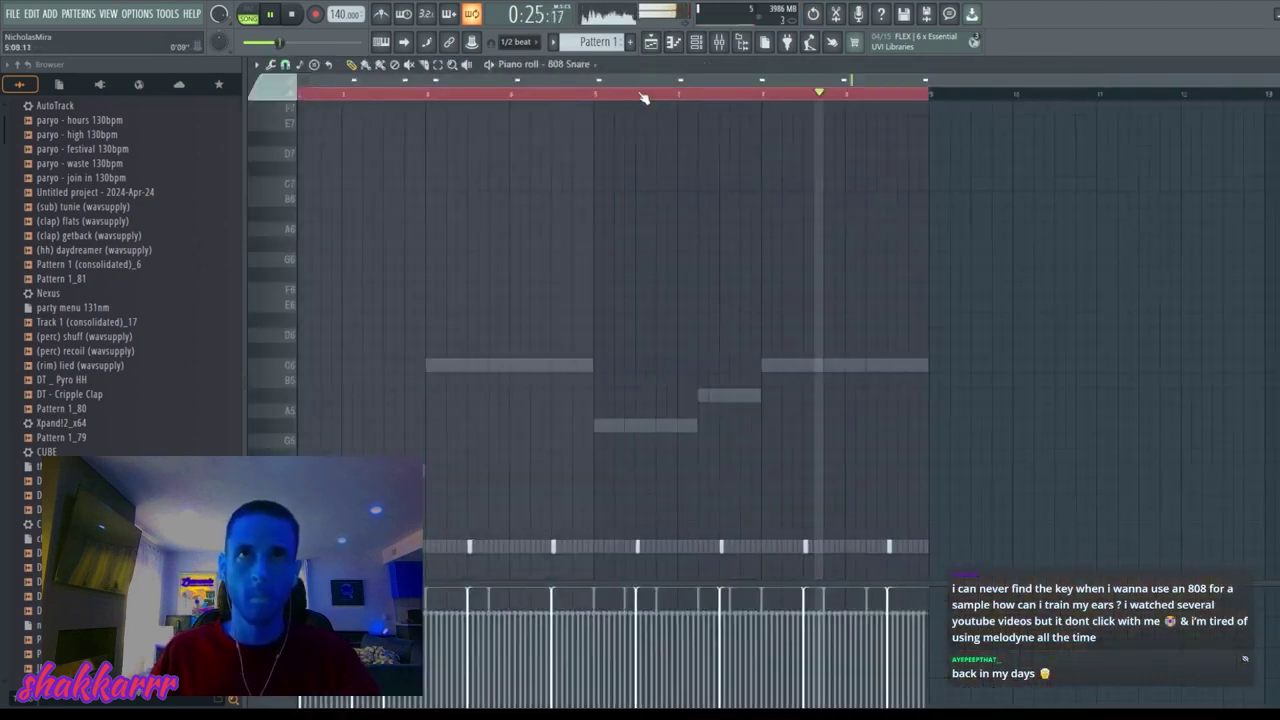
drag(1020, 331, 456, 418)
key(ctrl+Down)
key(ctrl+d)
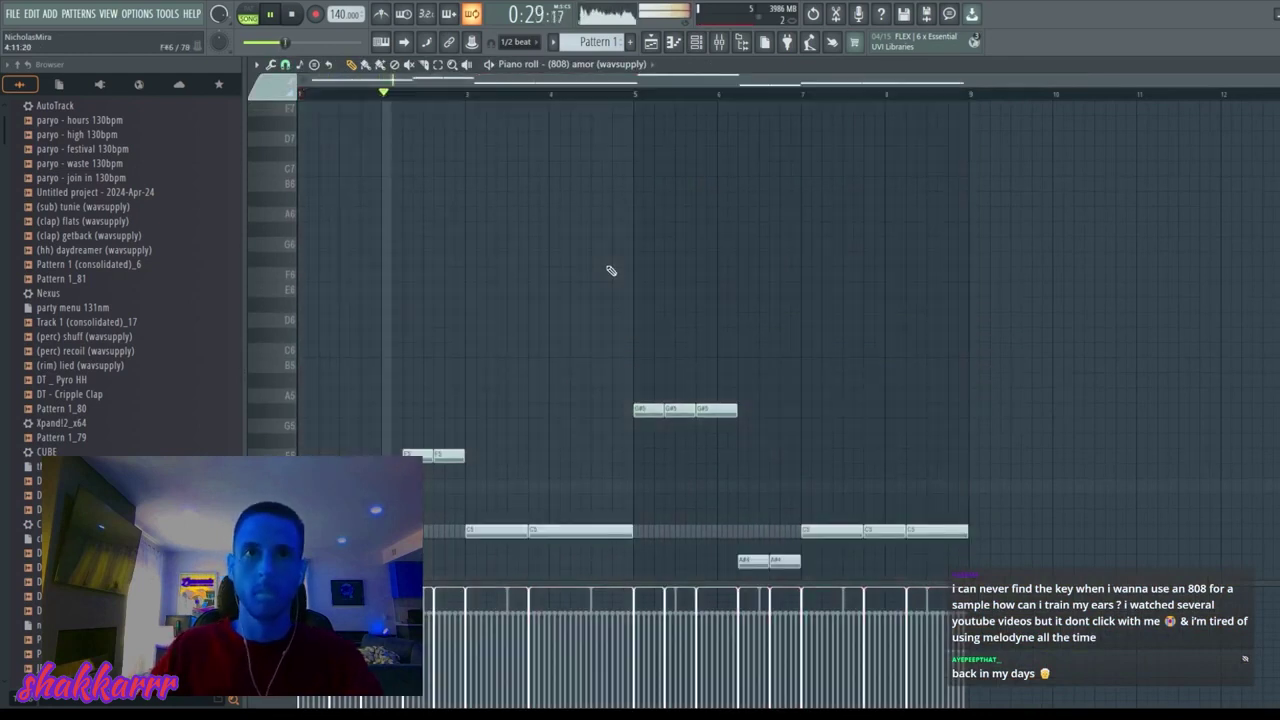
Step: Raise the two A#4 808 notes in bar 6 by one octave and deselect them
scroll(686, 425, down, 3)
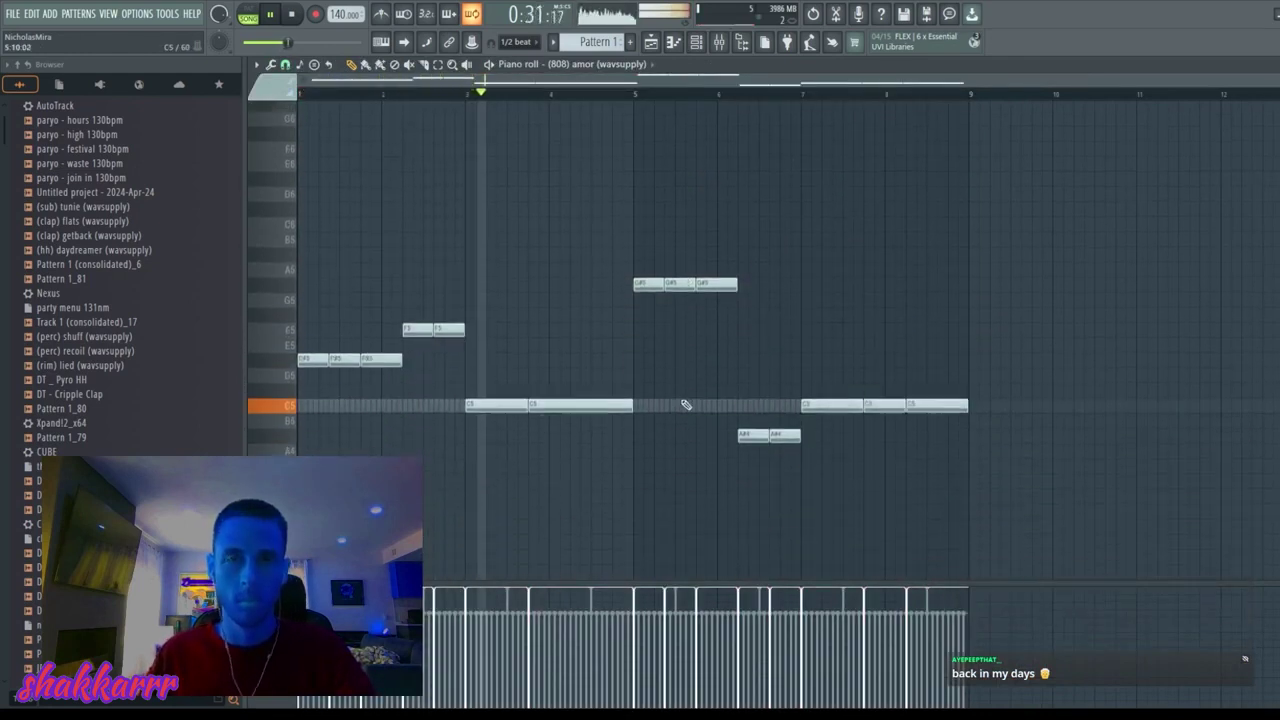
drag(821, 426, 732, 432)
key(ctrl+Up)
key(ctrl+d)
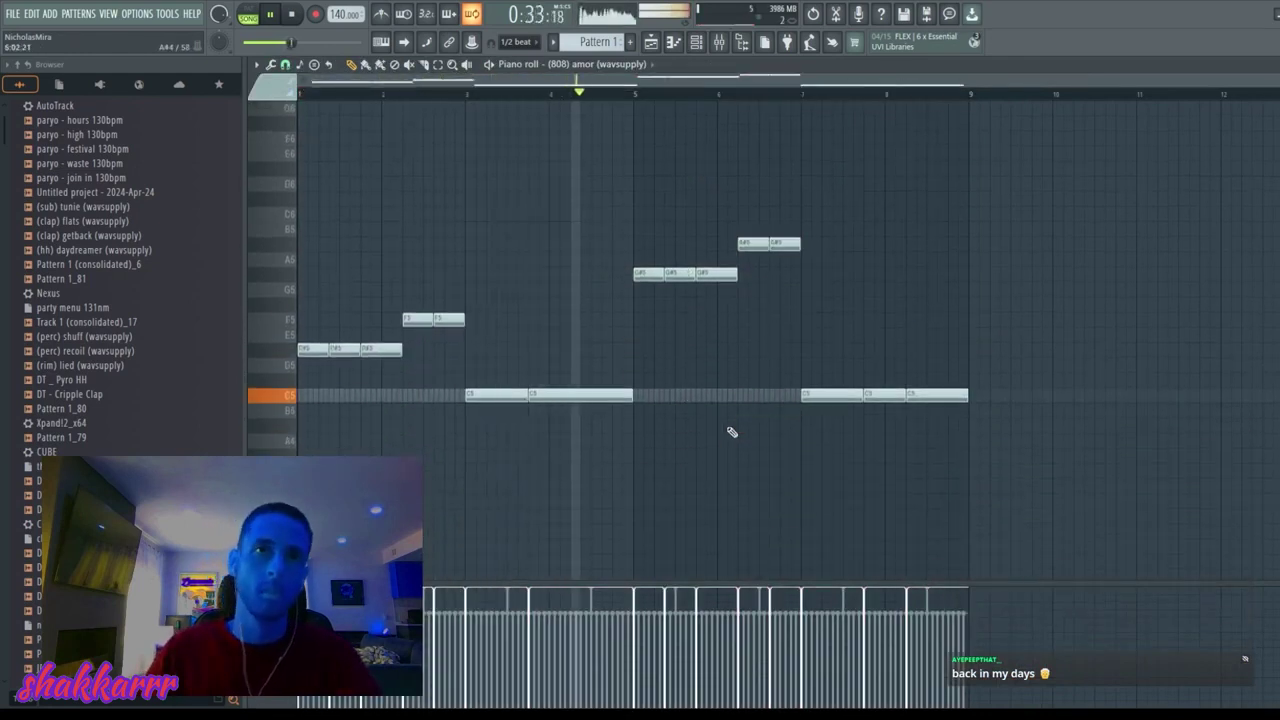
Step: Slice the second C5 808 note of bars 3 and 4 at step 5 of bar 4 and step 15 of bar 3
key(c)
click(586, 396)
key(ctrl+z)
click(577, 395)
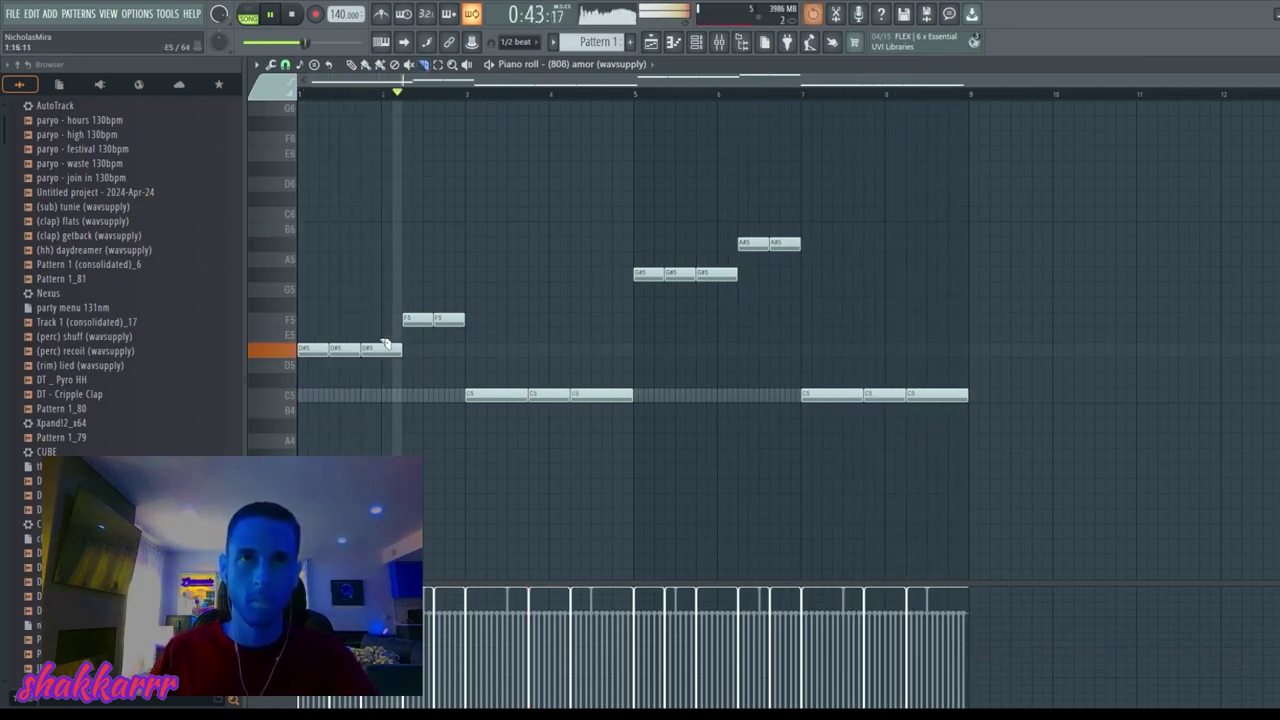
click(546, 396)
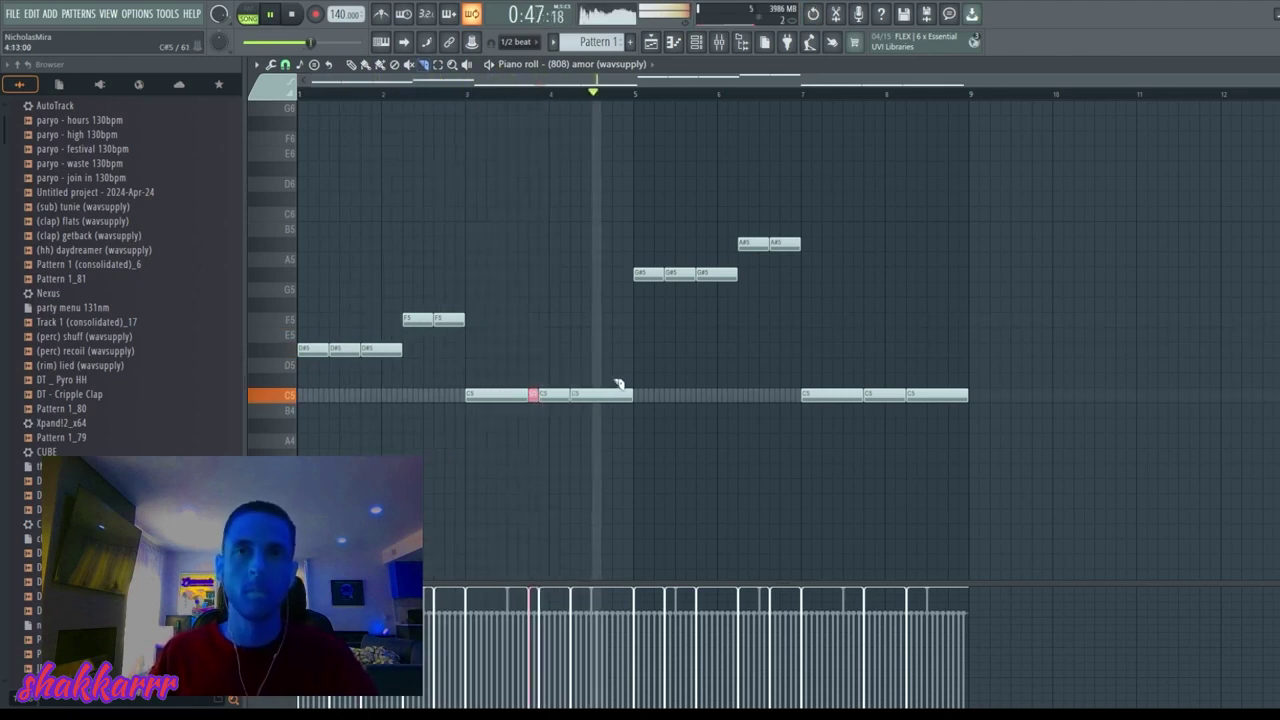
Step: Slice the C5 808 notes in bars 7 and 8 at step 15 of each bar
click(878, 407)
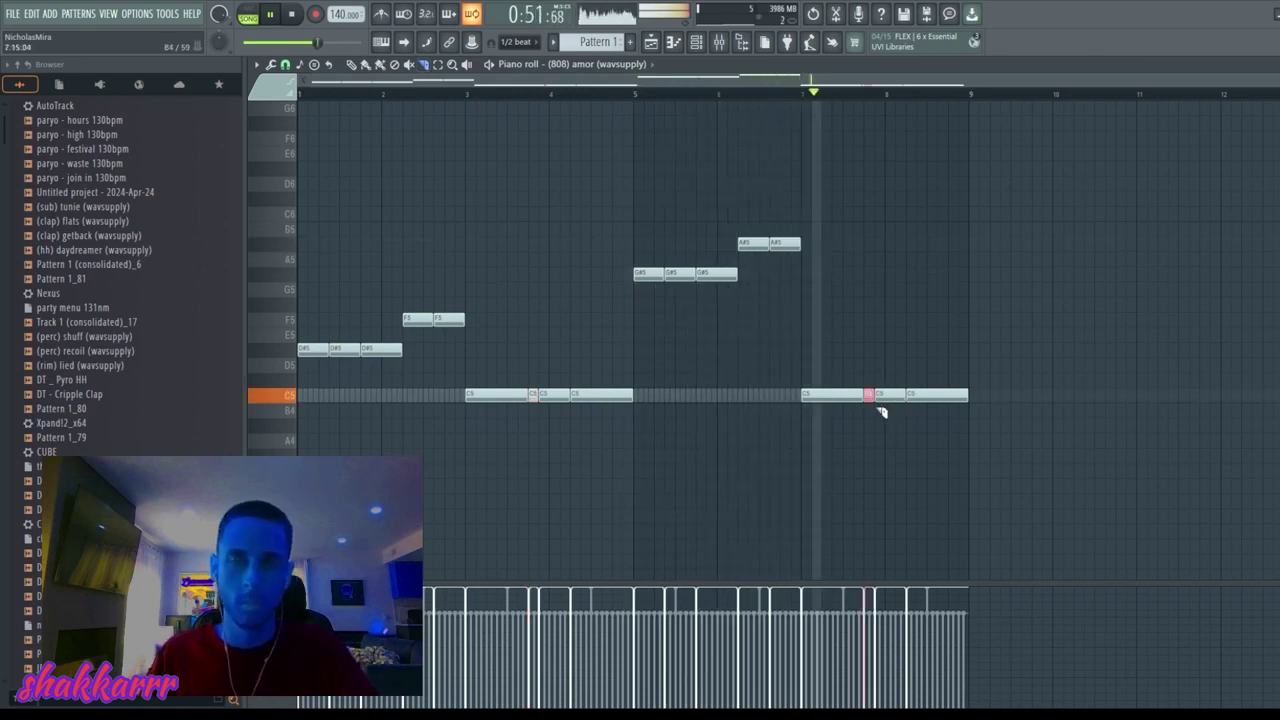
click(955, 398)
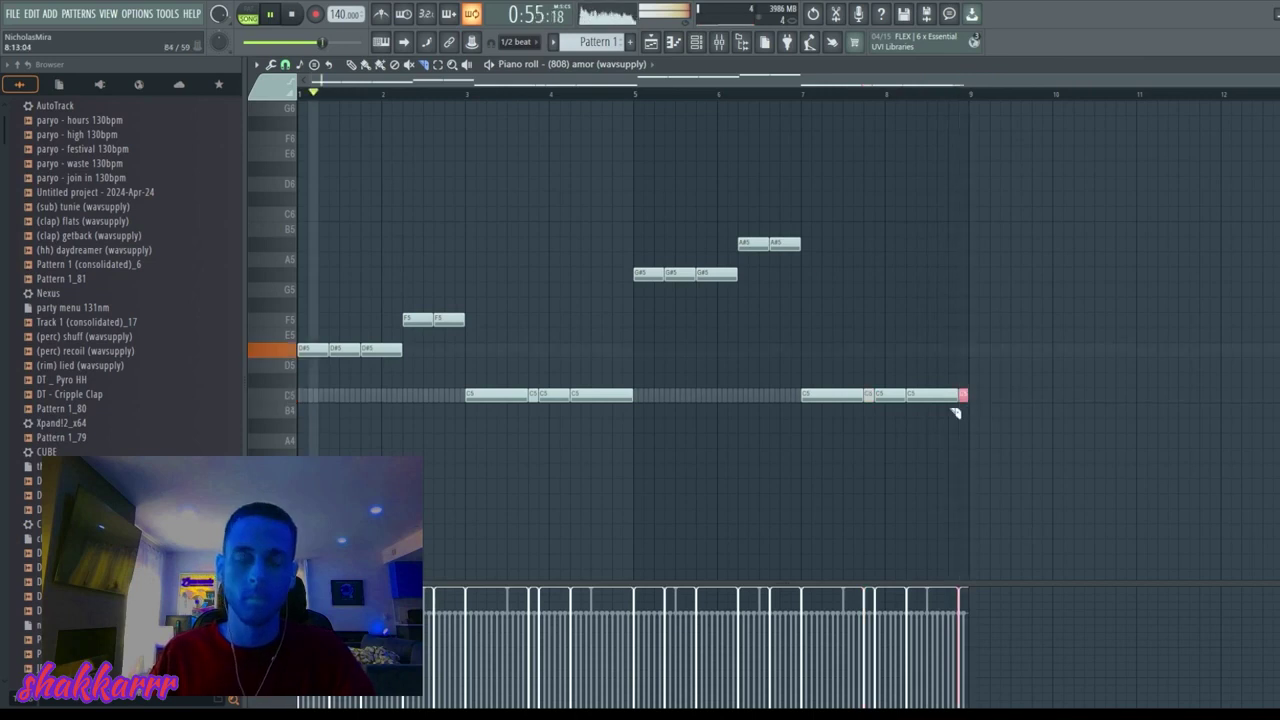
key(p)
Step: Audition the arrangement, slice the Track 5 audio clip at bars 25 and 33, and delete the part from bar 33 on
key(F5)
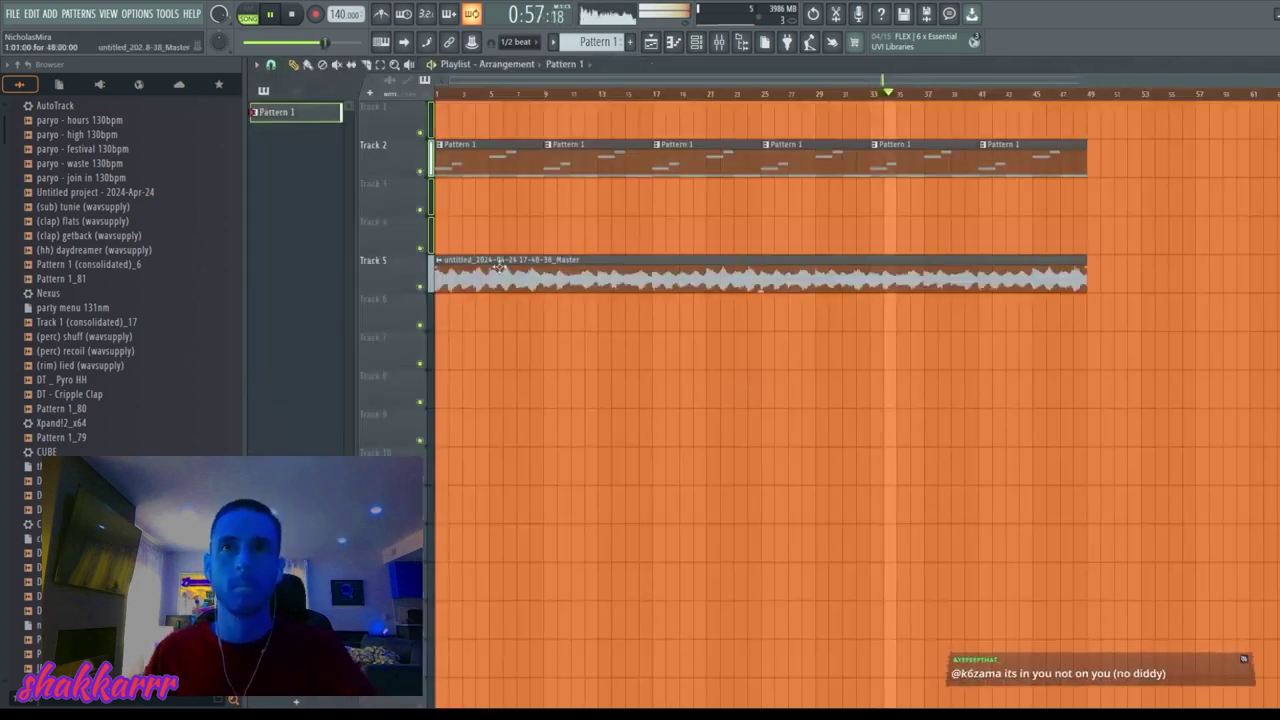
click(982, 93)
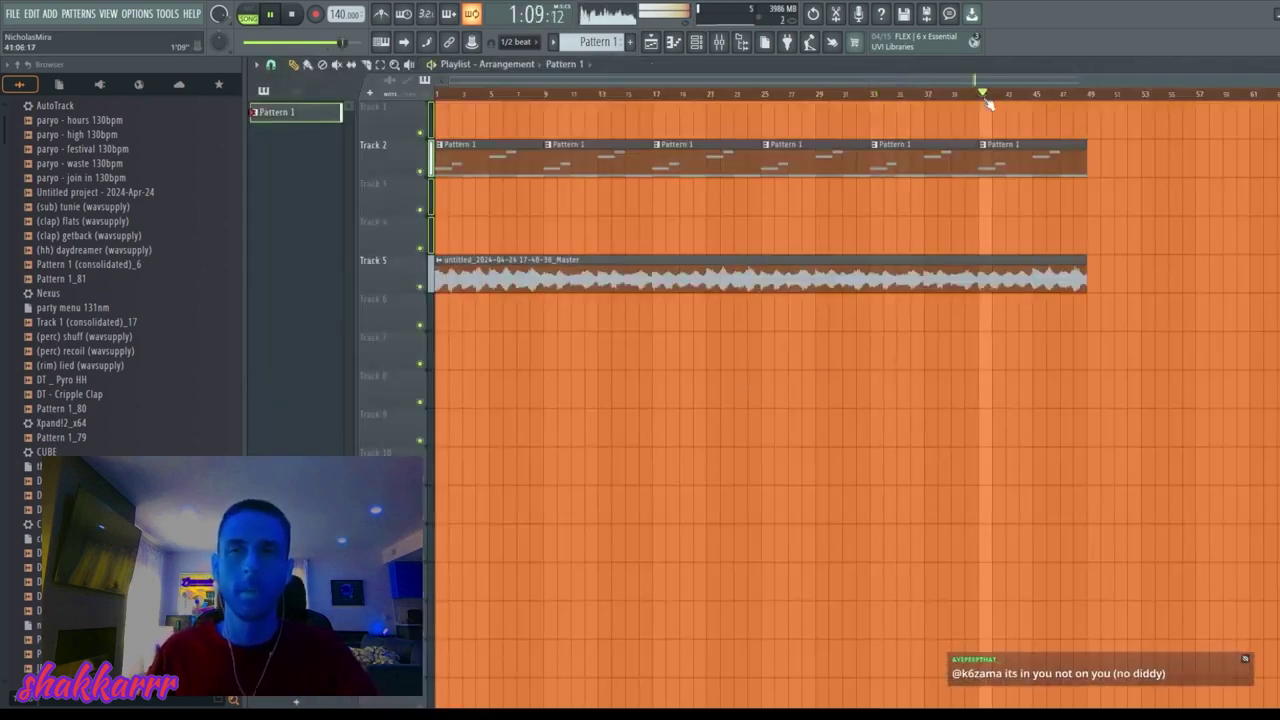
drag(985, 100, 762, 100)
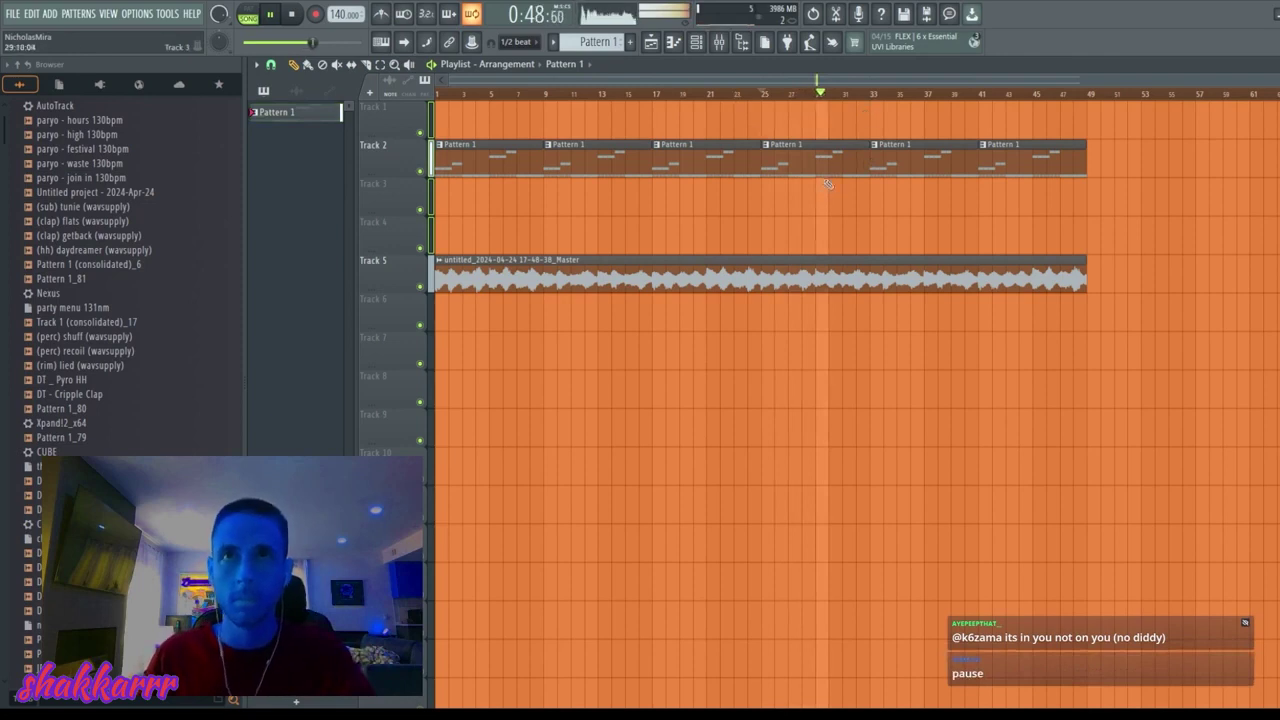
click(871, 272)
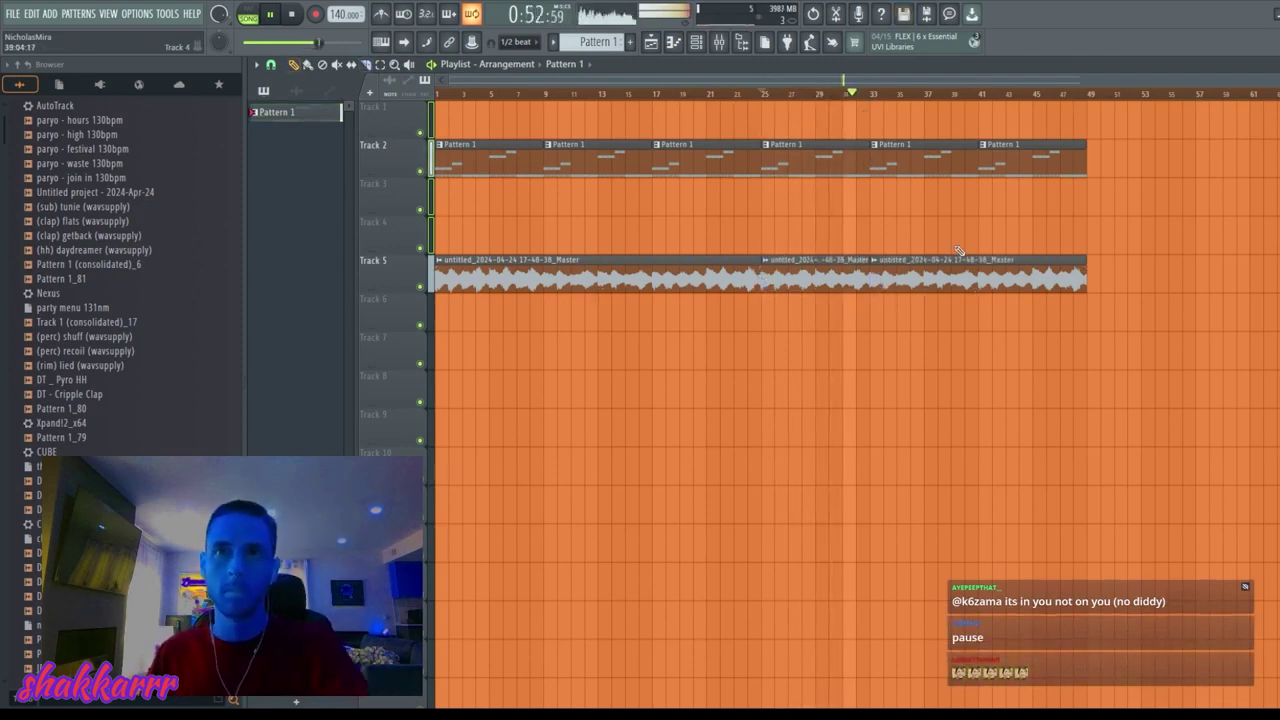
right_click(935, 276)
Step: Duplicate the remaining Track 5 audio clips so the copy follows from bar 33, and deselect them
drag(992, 240, 489, 334)
key(ctrl+b)
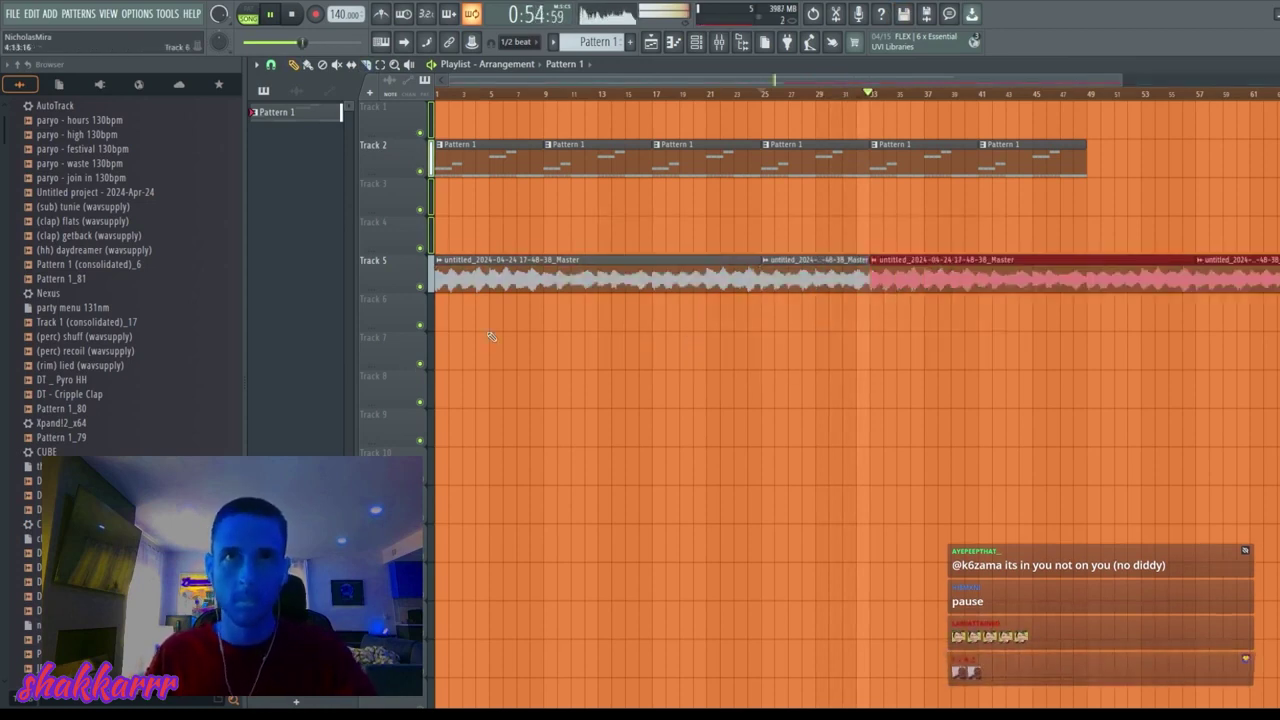
ctrl+click(700, 123)
scroll(720, 99, down, 1)
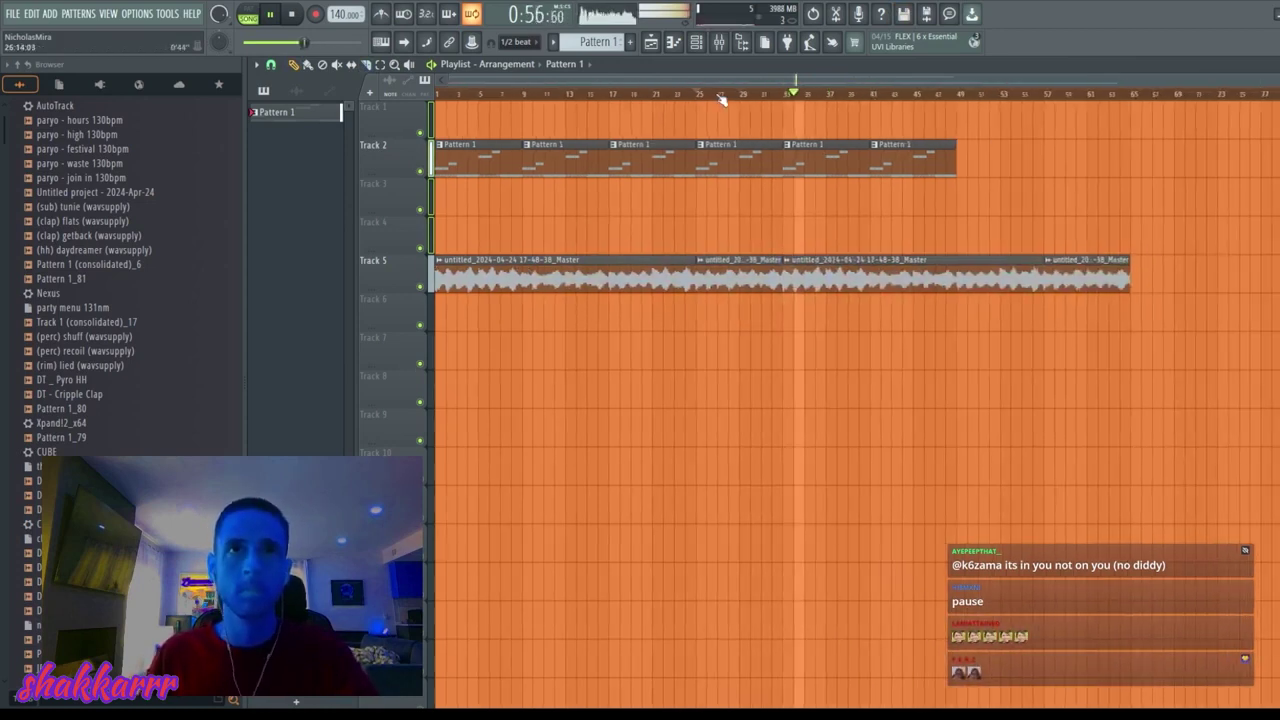
Step: Slice the Track 5 audio at bars 9 and 17 and delete the first eight bars of both the audio and Pattern 1
click(525, 96)
click(613, 96)
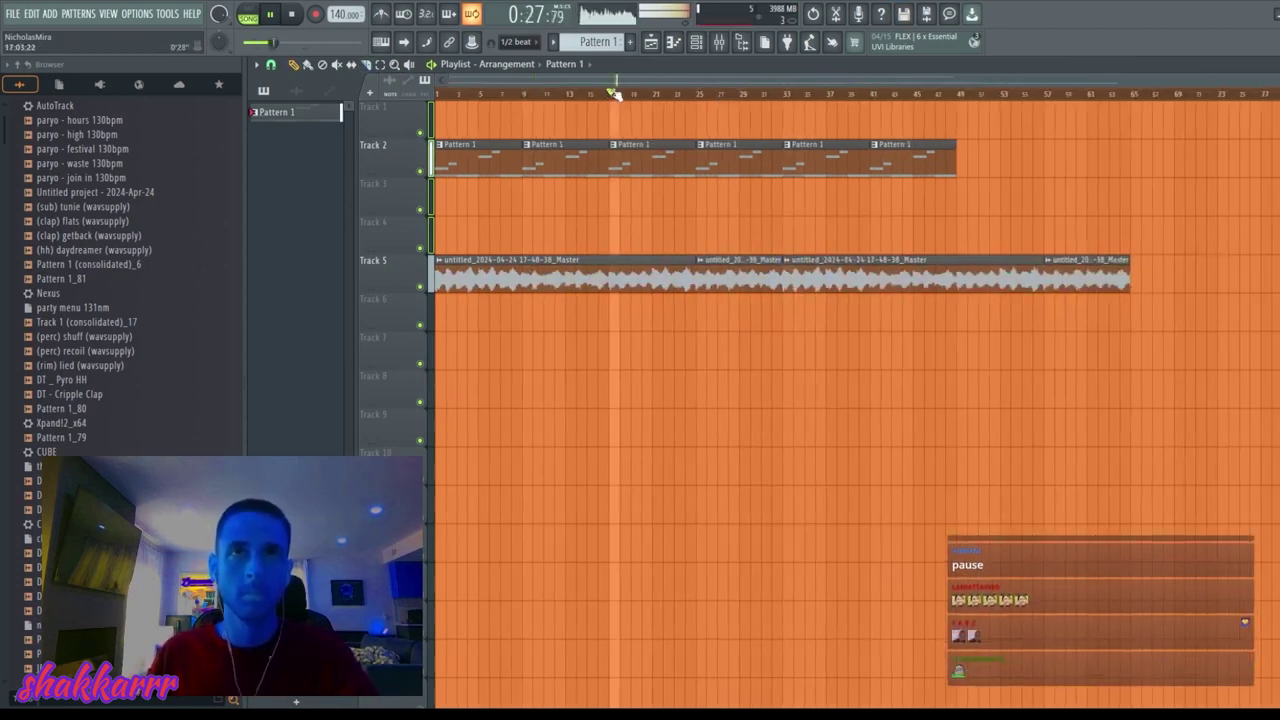
click(528, 97)
key(c)
click(529, 265)
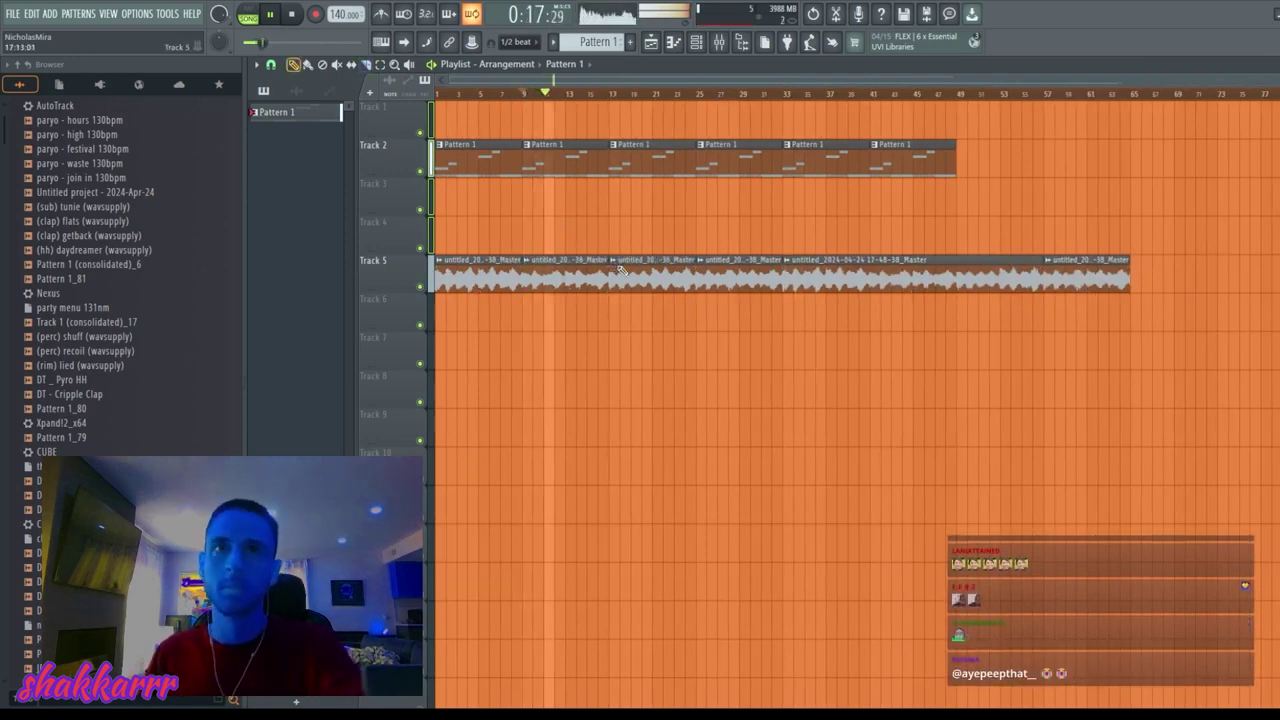
key(p)
right_click(504, 278)
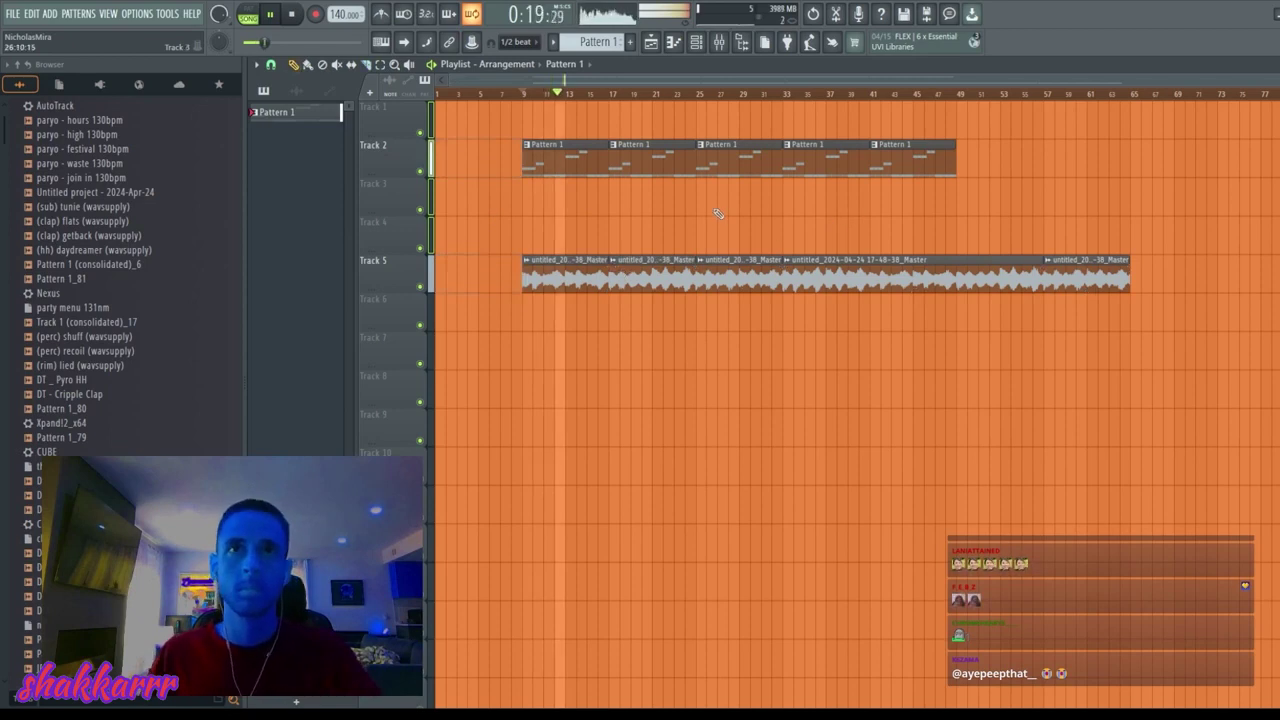
Step: Remove the Track 5 audio in bars 17 to 24 and move the following clips eight bars earlier to close the gap
click(650, 265)
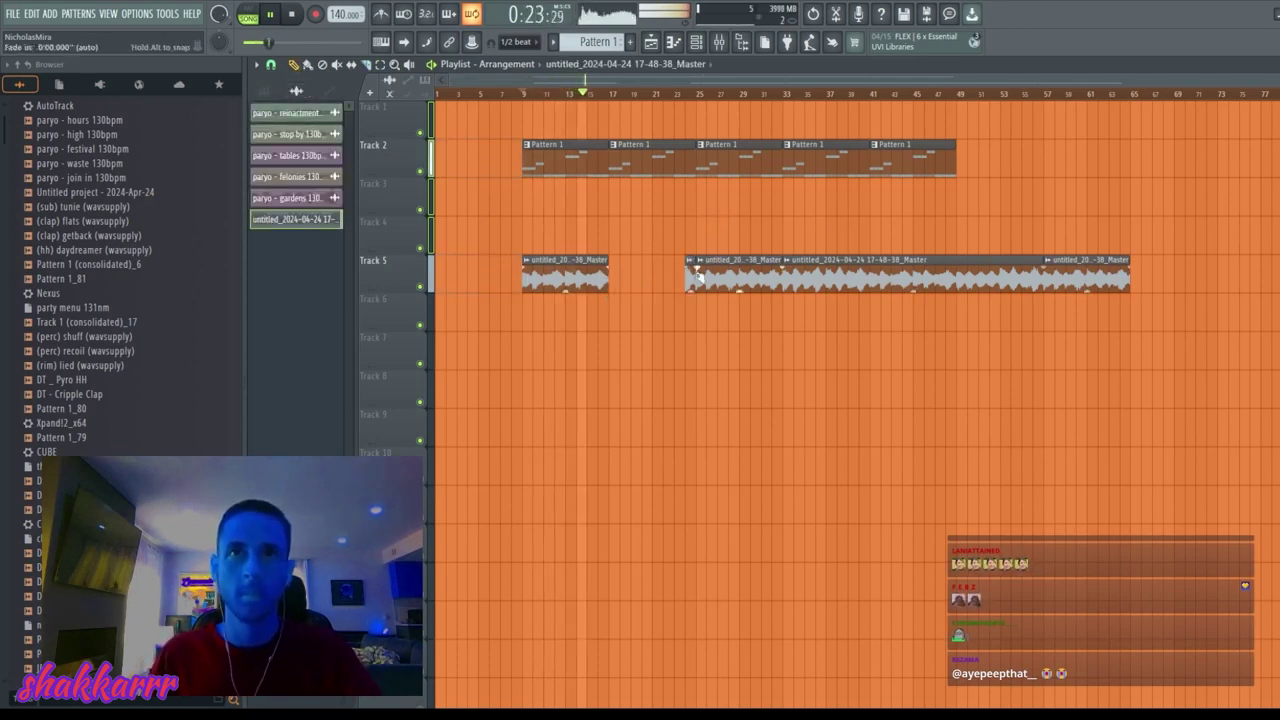
drag(700, 272, 1070, 298)
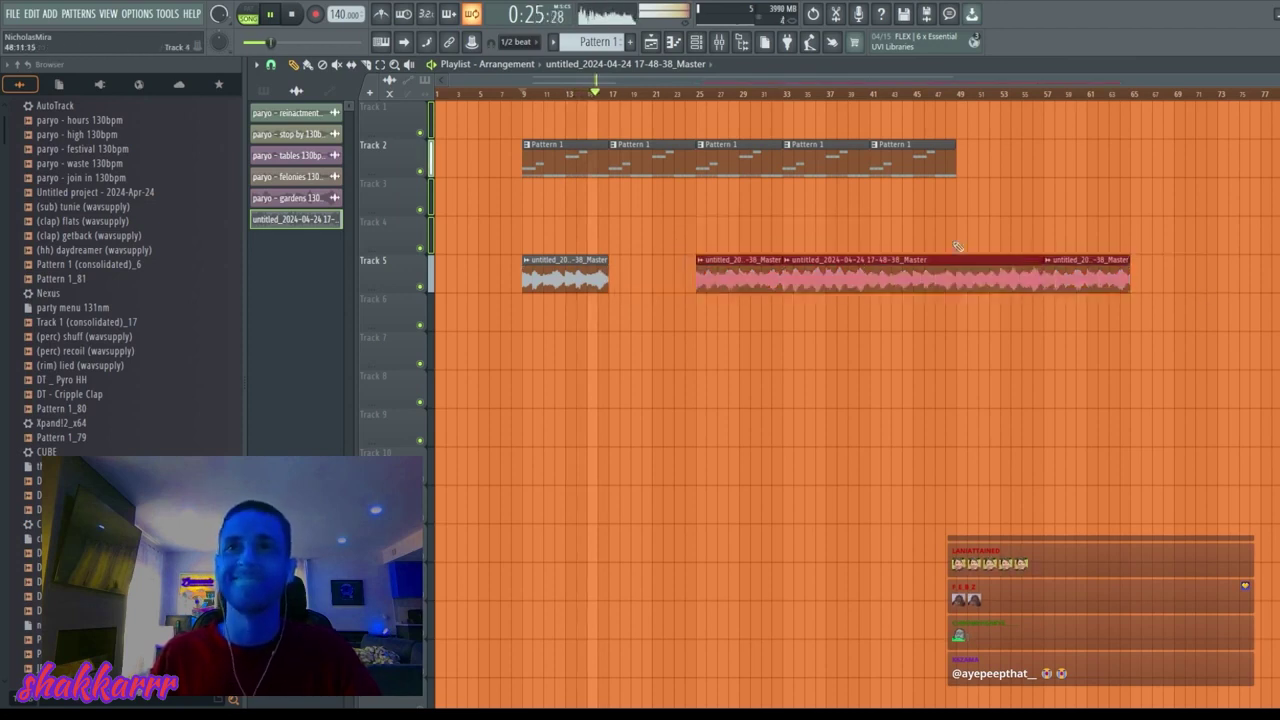
drag(922, 268, 830, 270)
key(ctrl+d)
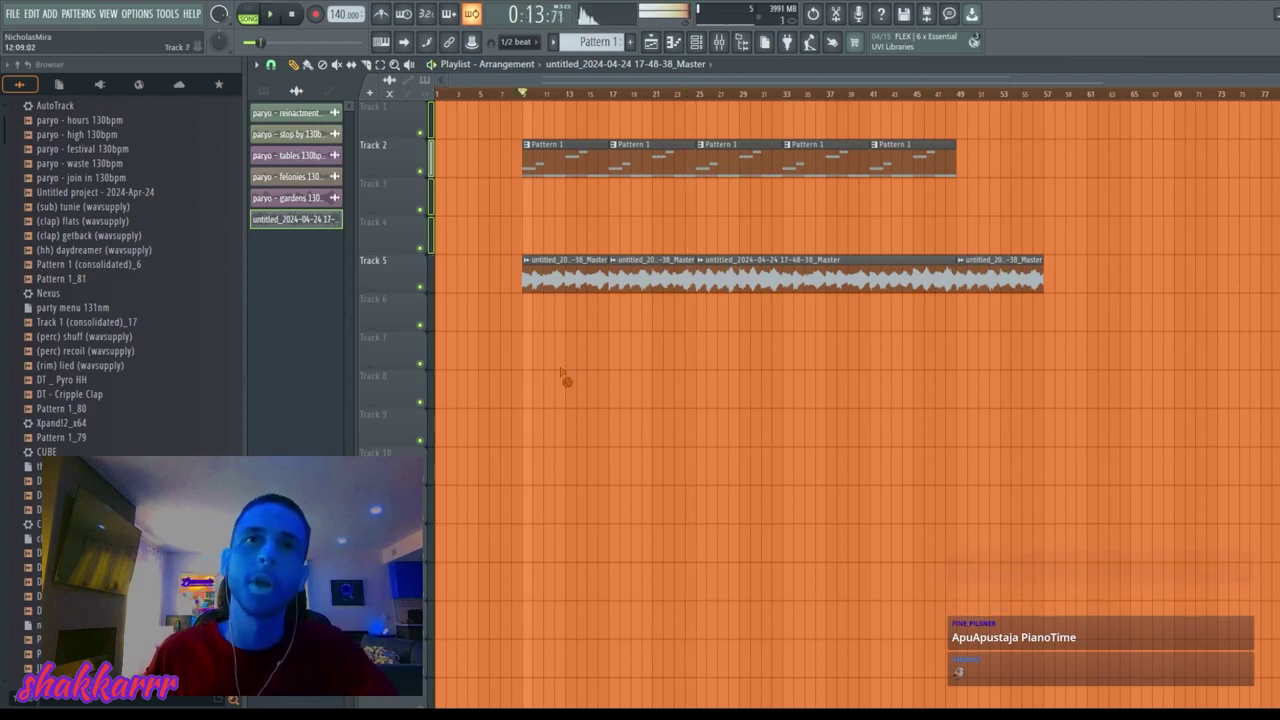
Step: Solo Track 5 and audition its audio clips from bar 9
click(428, 178)
click(428, 178)
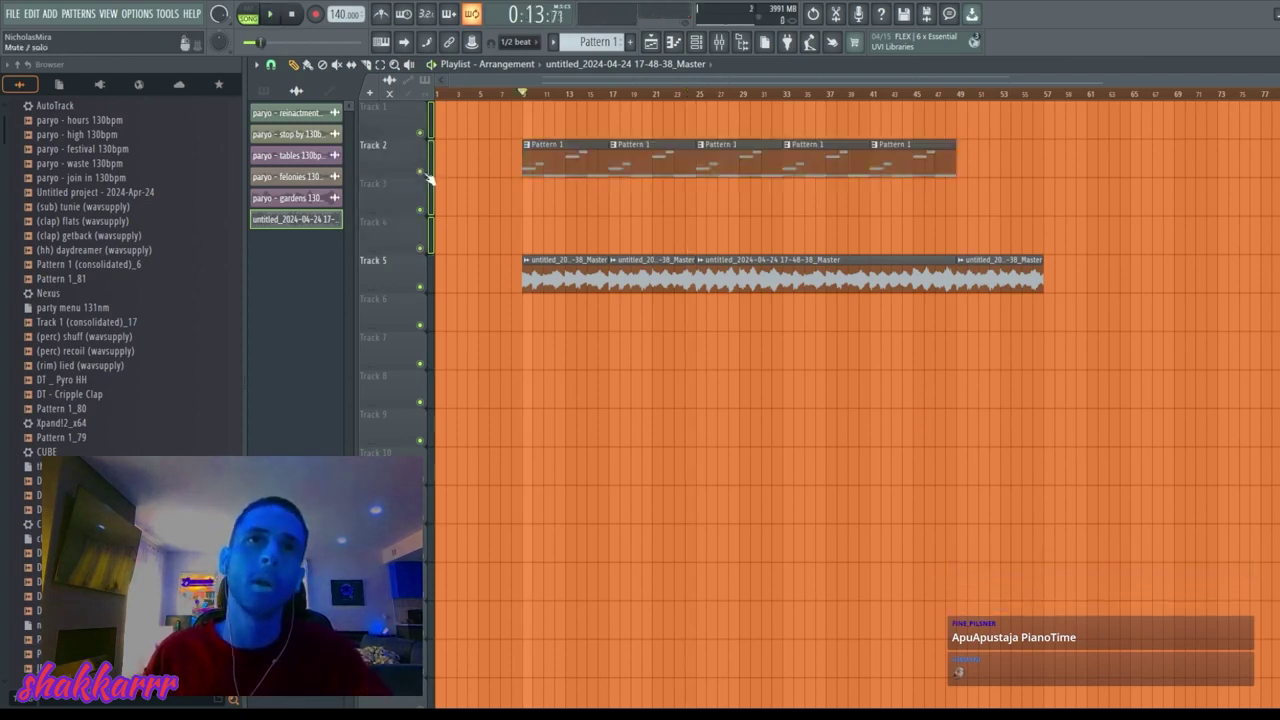
right_click(422, 290)
key(space)
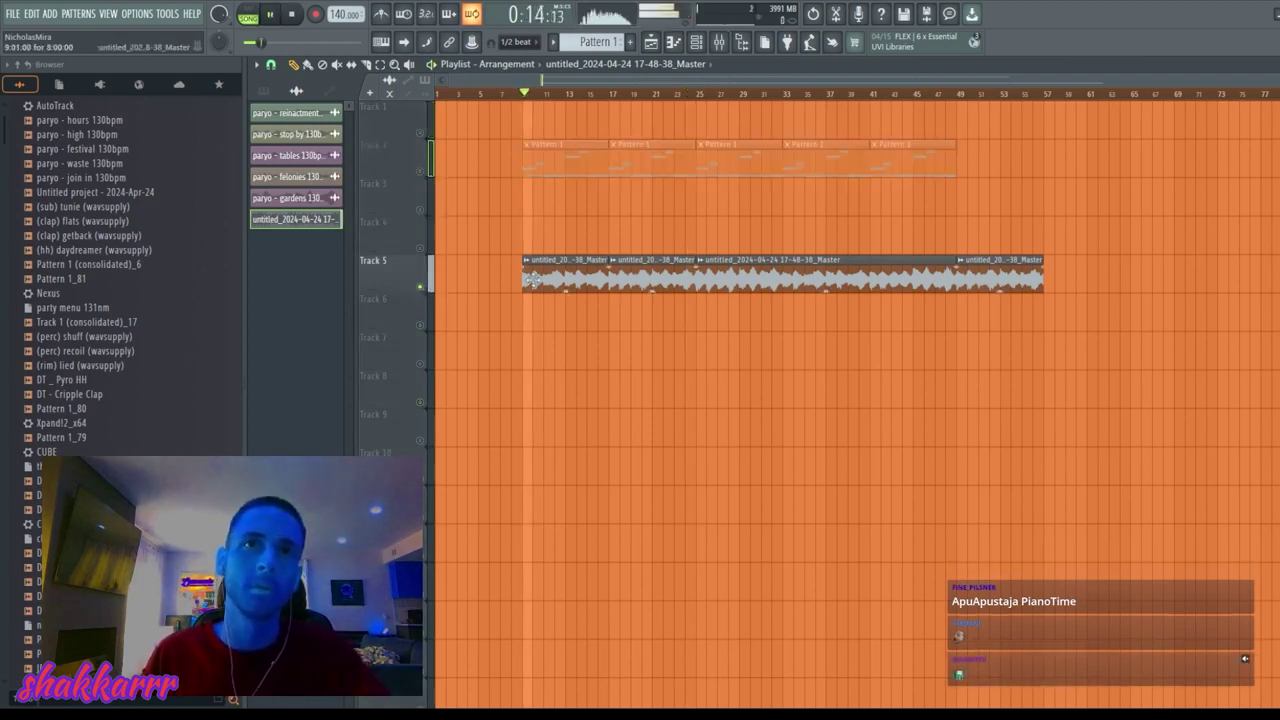
double_click(533, 281)
right_click(925, 375)
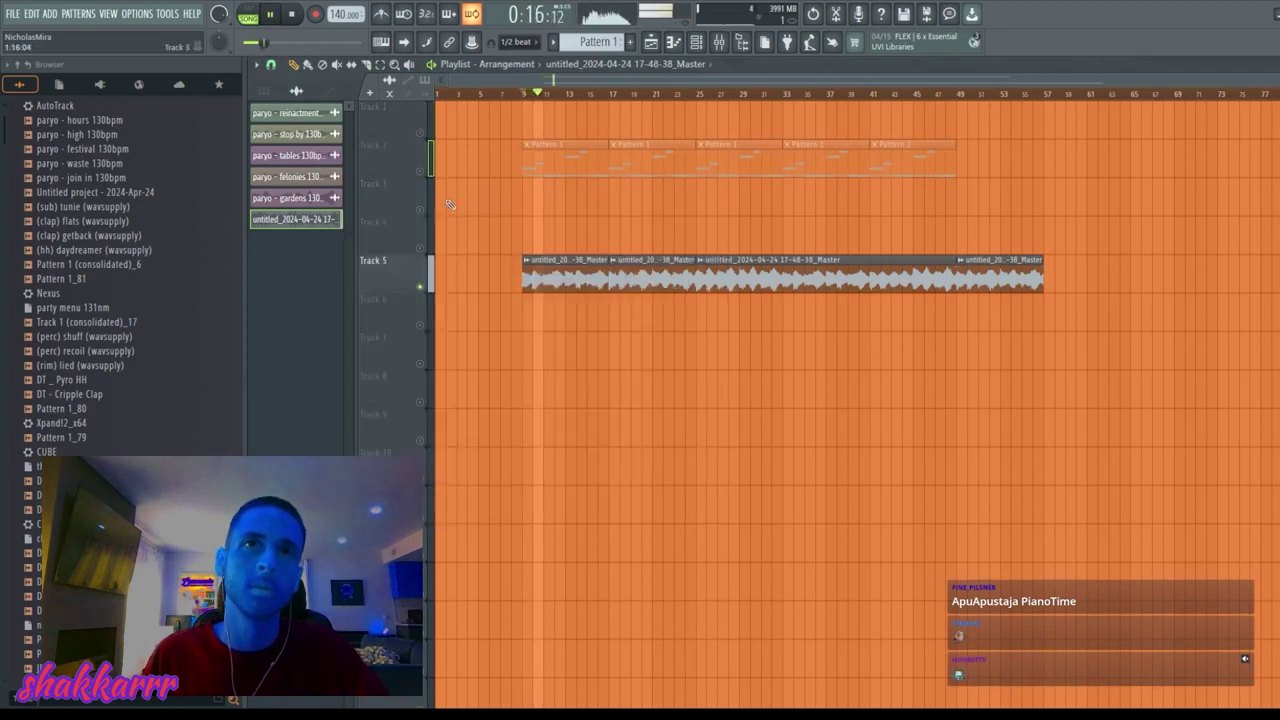
key(space)
Step: Load a second Fruity parametric EQ 2 in the clip's fourth effect slot and boost its two lowest bands during playback
double_click(557, 262)
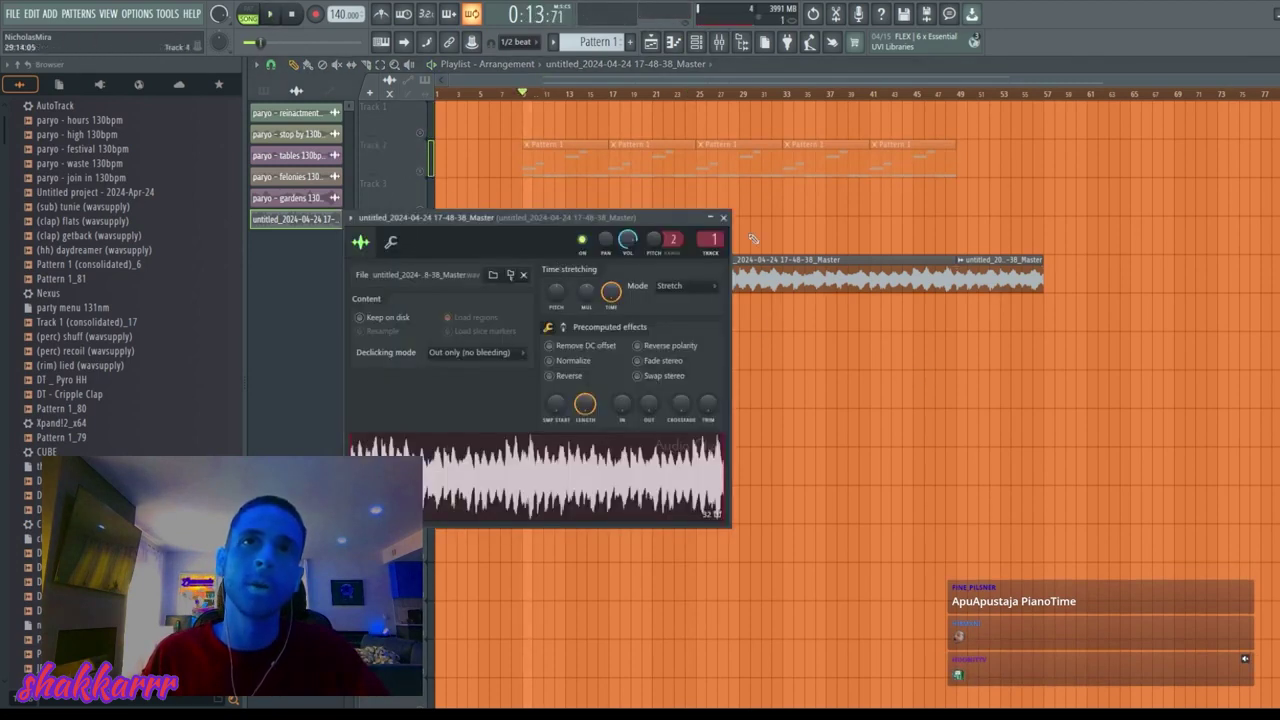
click(720, 43)
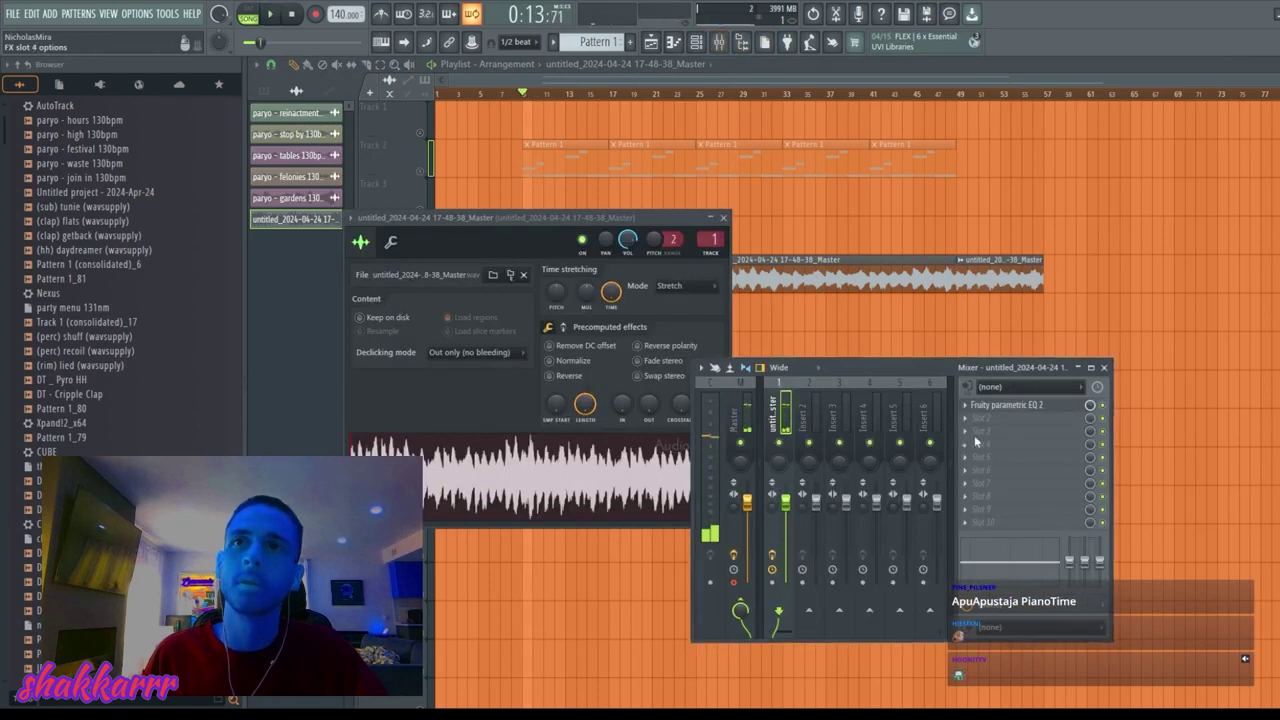
key(space)
drag(416, 369, 474, 287)
drag(454, 369, 470, 302)
key(space)
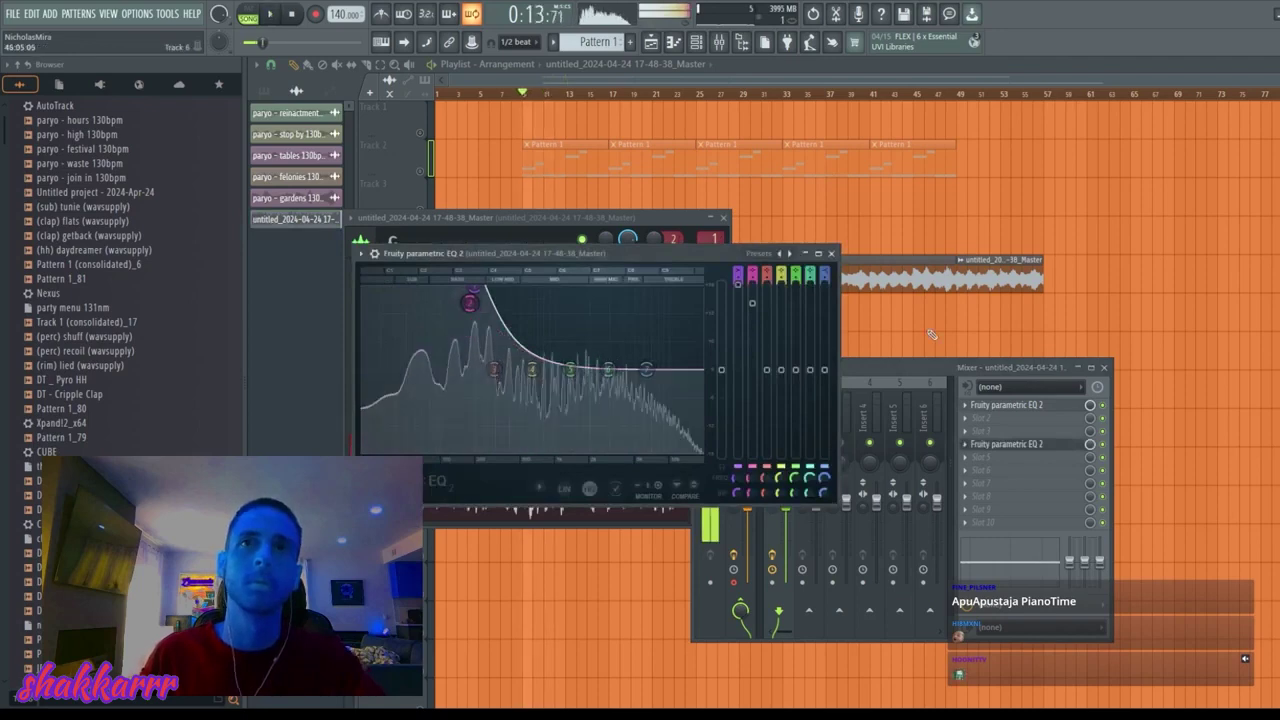
click(831, 254)
Step: Clone the (808) amor (wavsupply) channel and draw three short high notes in bars 1 and 2 of the clone
click(696, 41)
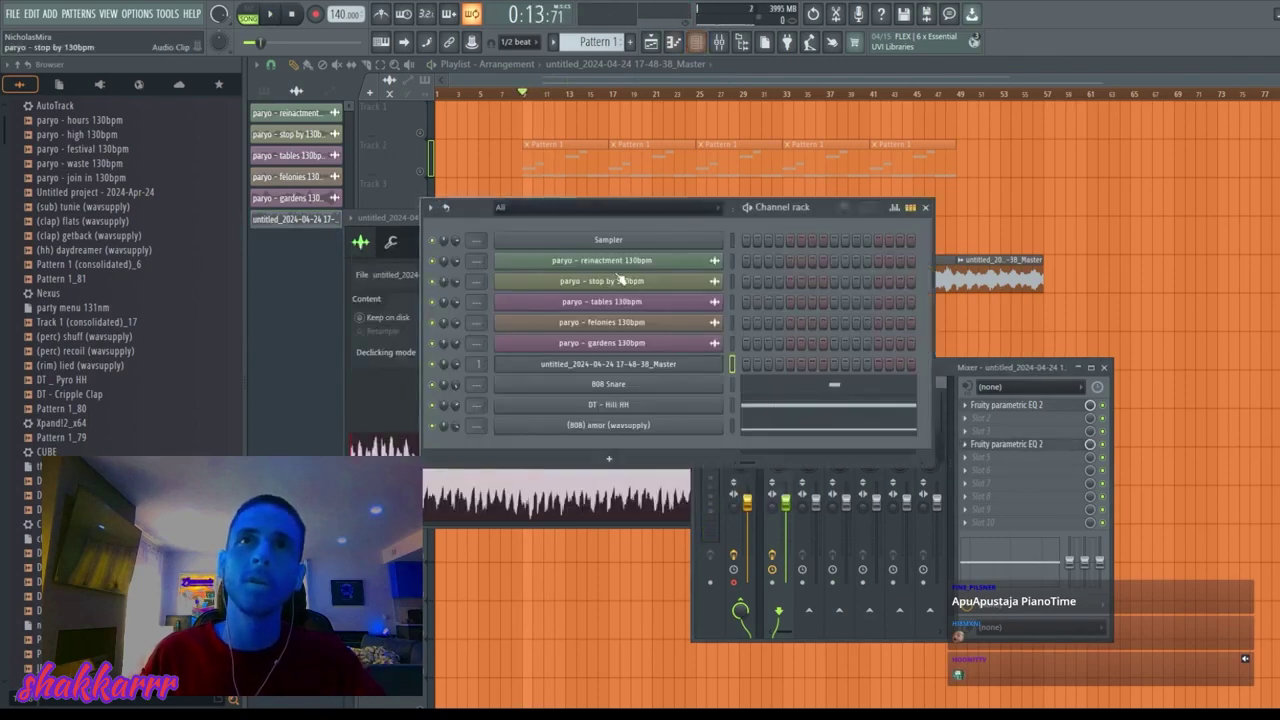
click(655, 385)
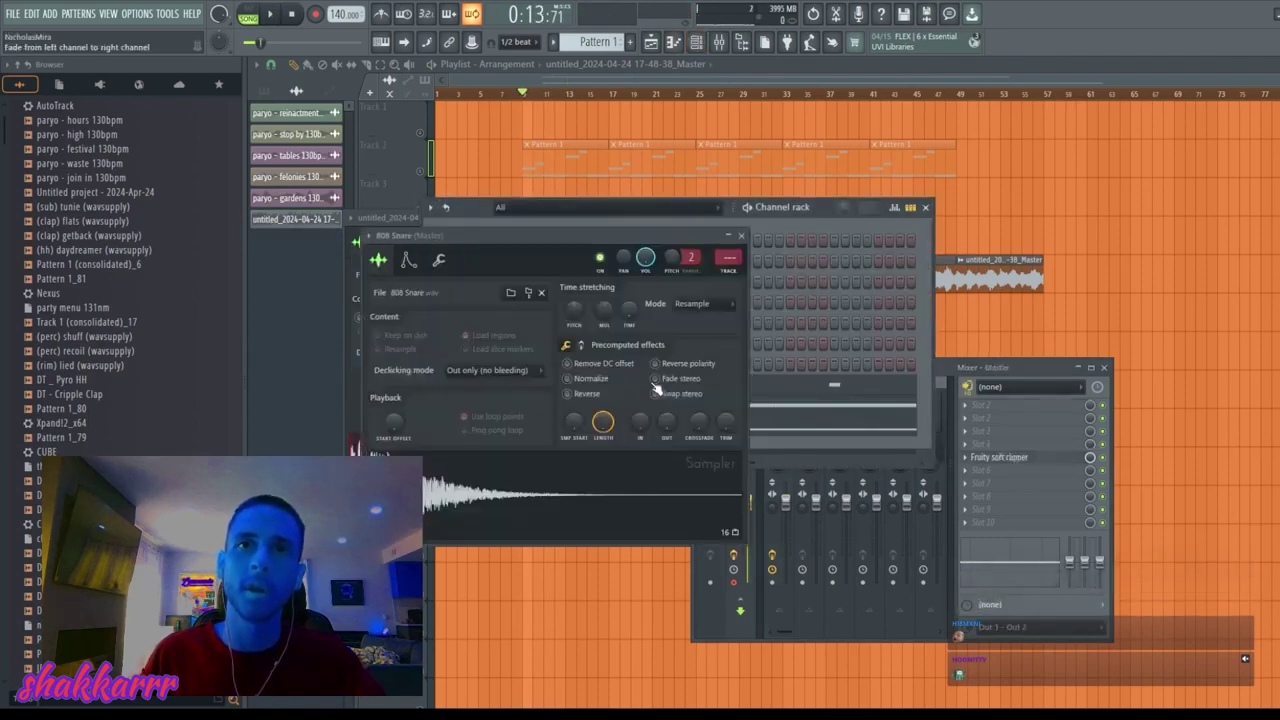
click(761, 438)
drag(668, 436, 675, 442)
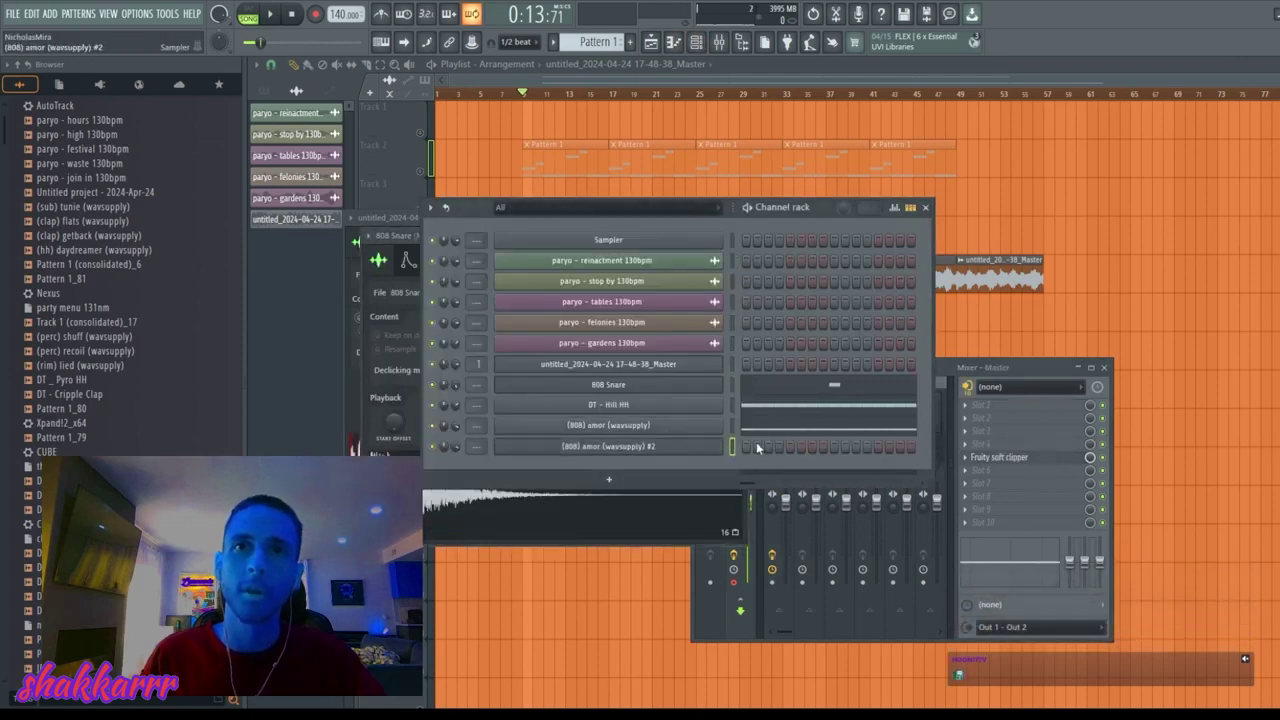
key(F7)
click(318, 237)
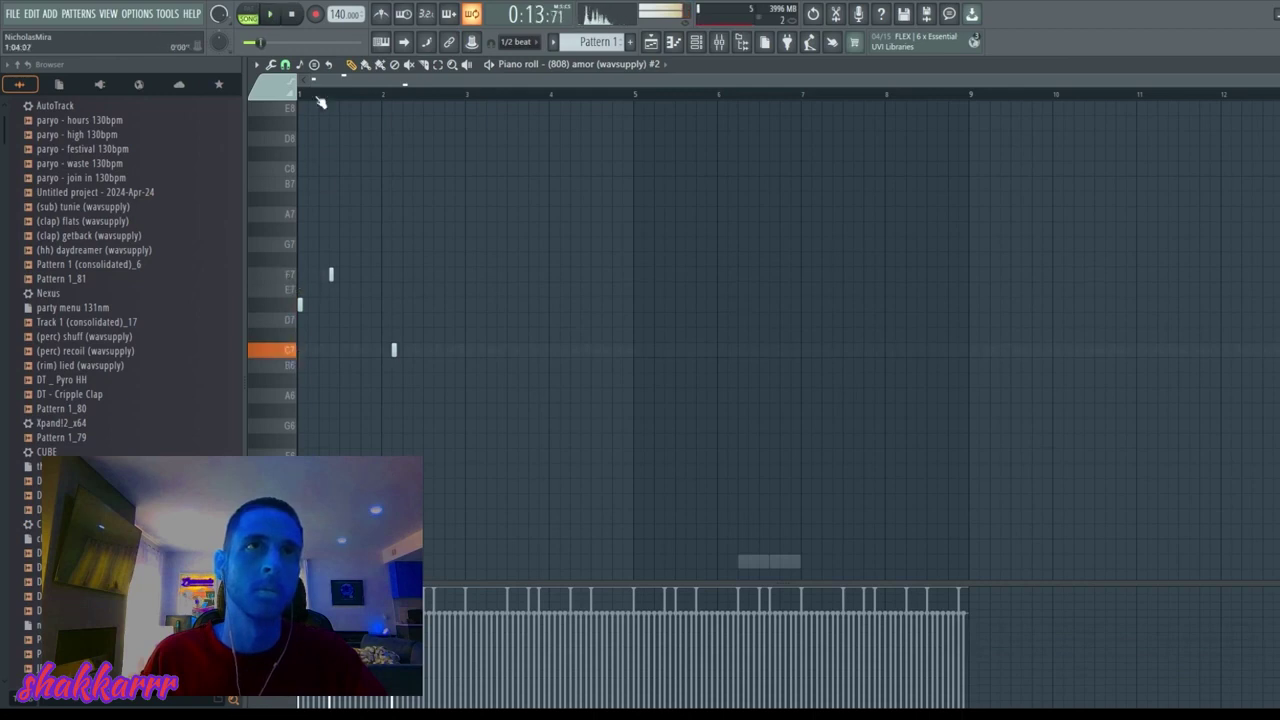
Step: Try the cloned 808's notes two octaves lower in playback, and delete the cloned channel
key(ctrl+a)
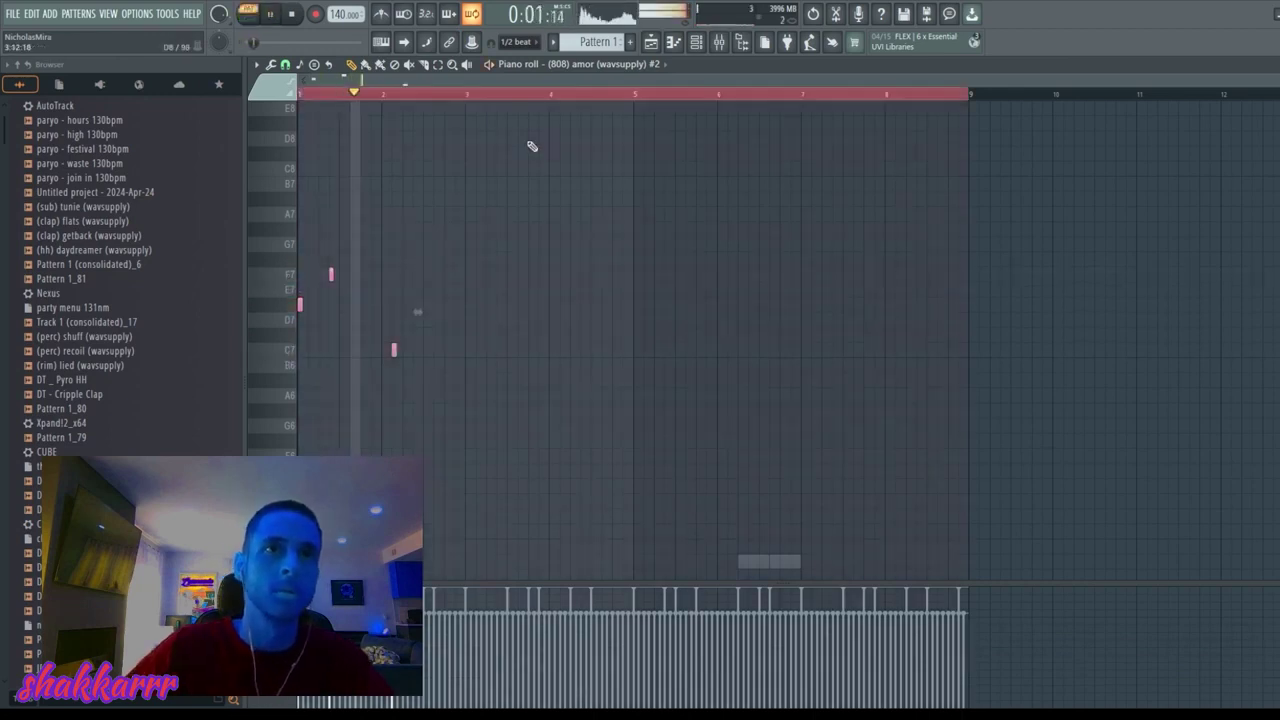
key(space)
key(ctrl+Down)
key(ctrl+Down)
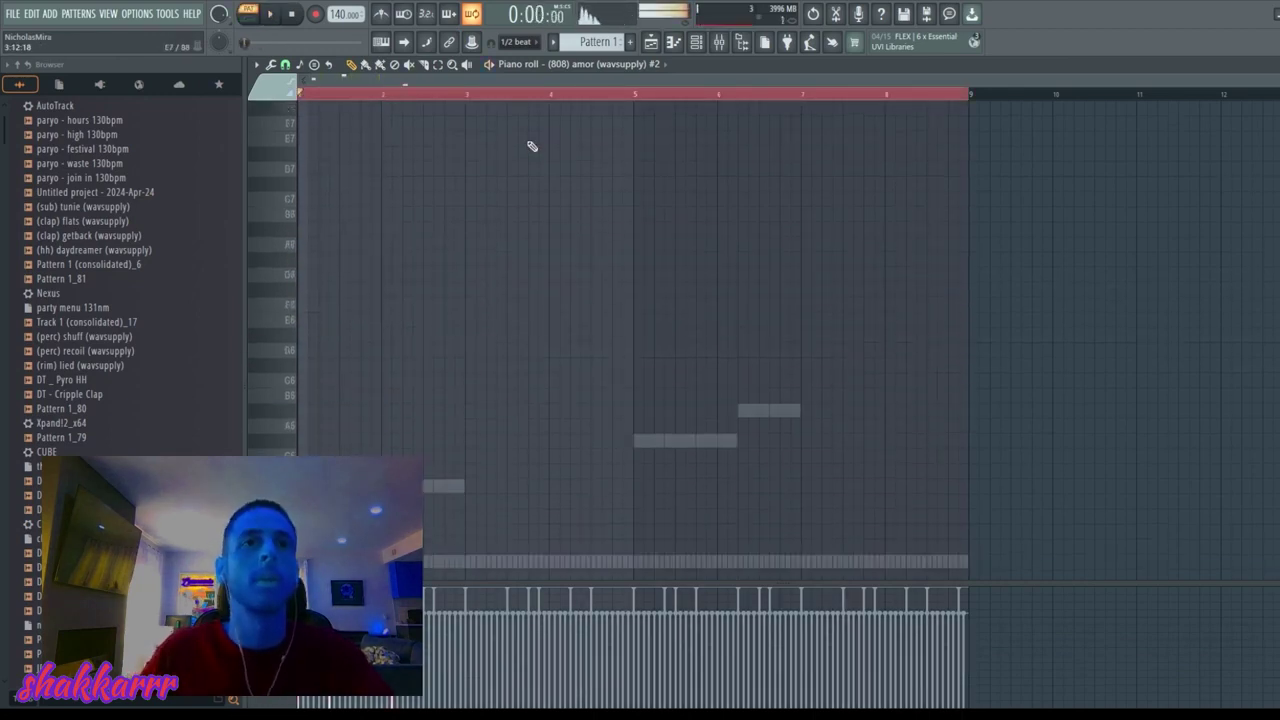
key(Escape)
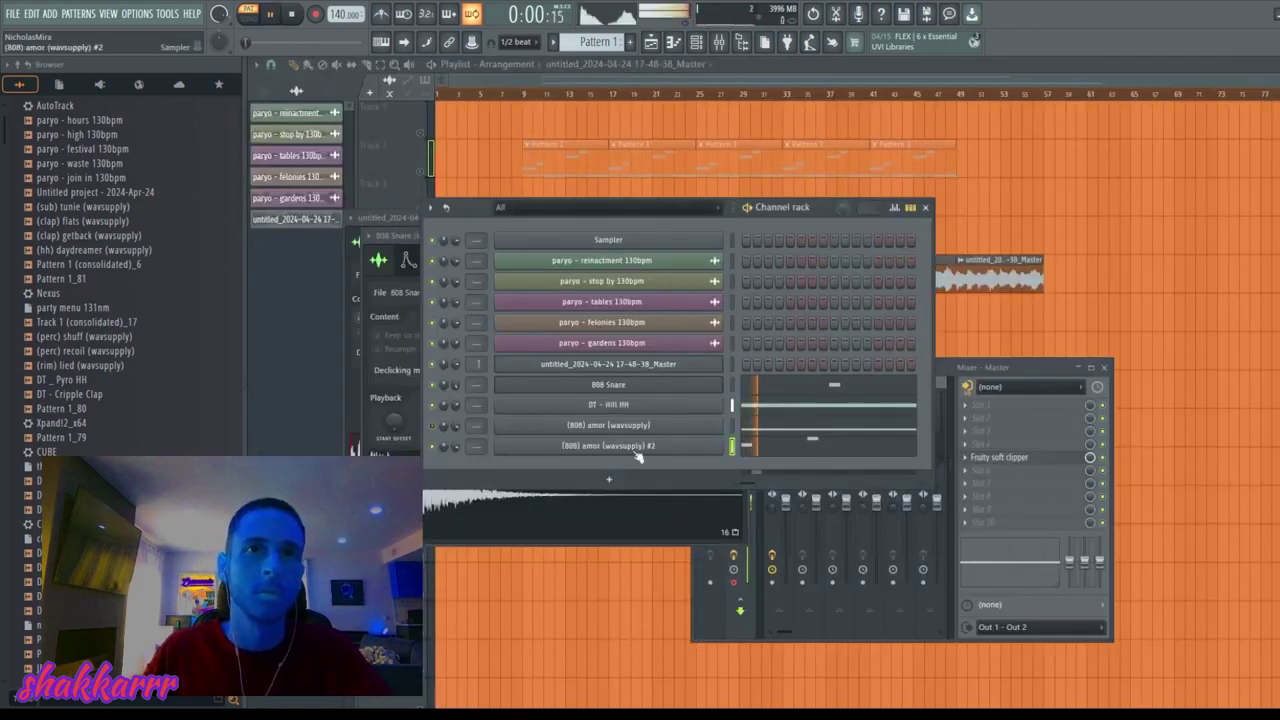
click(788, 450)
scroll(408, 392, down, 2)
scroll(409, 379, up, 1)
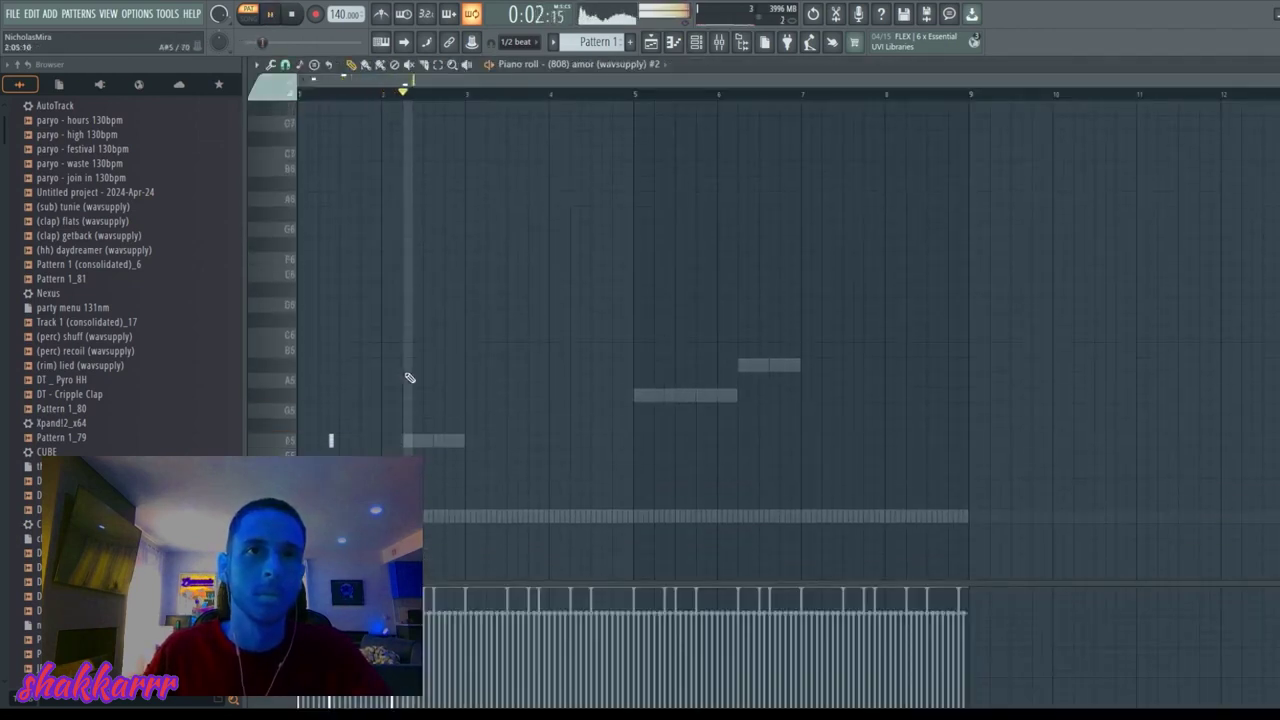
scroll(408, 379, down, 3)
key(space)
key(Escape)
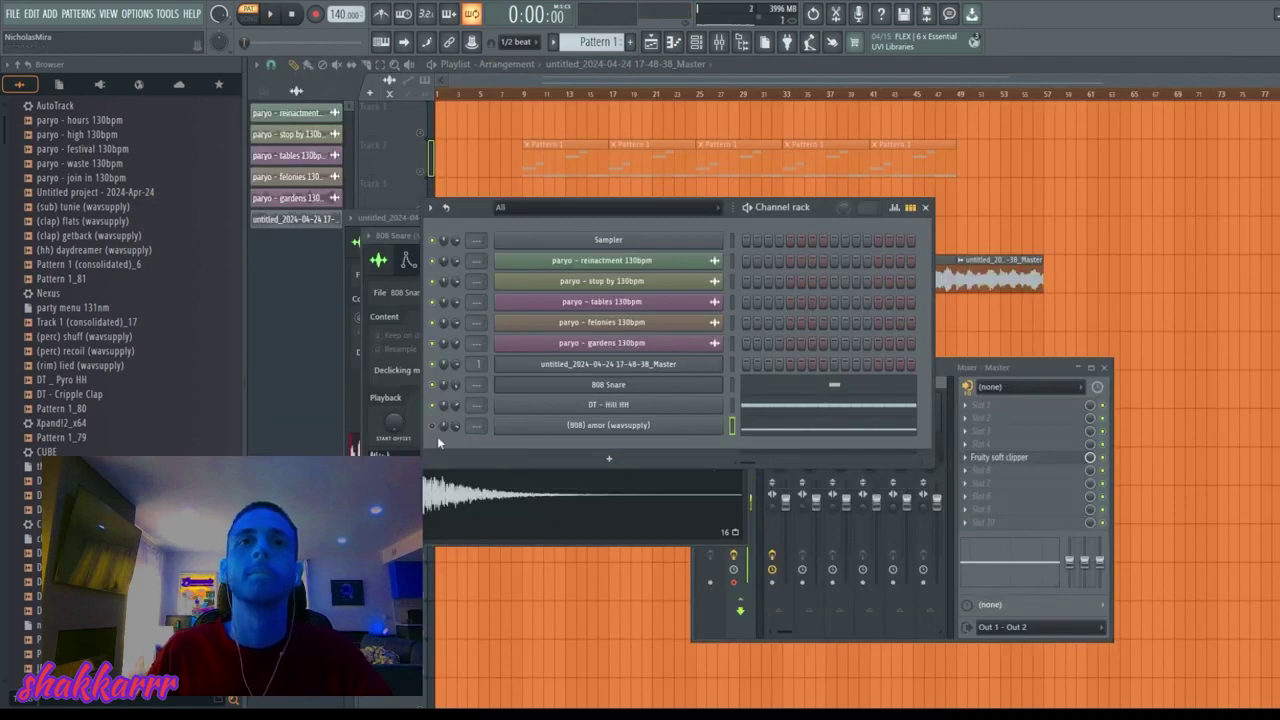
Step: Bypass the Fruity parametric EQ 2 in the fourth effect slot of the audio clip's mixer insert and check the playback
click(983, 369)
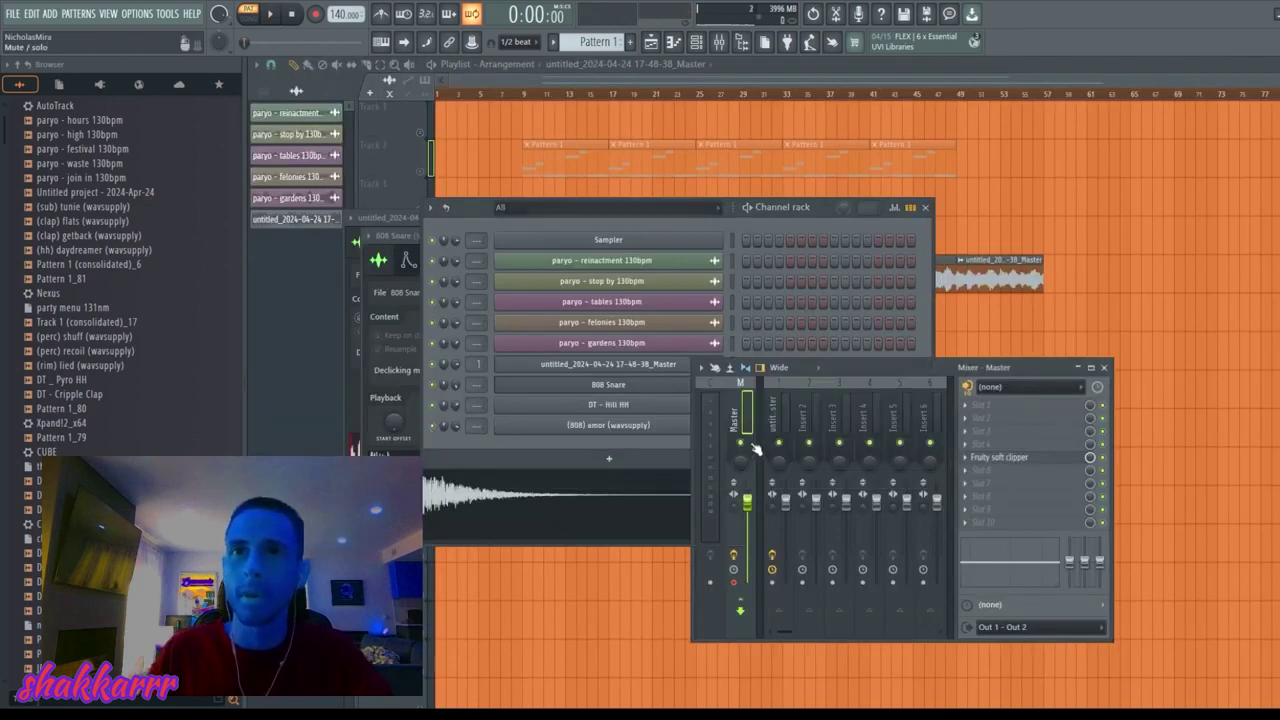
click(782, 424)
click(1084, 446)
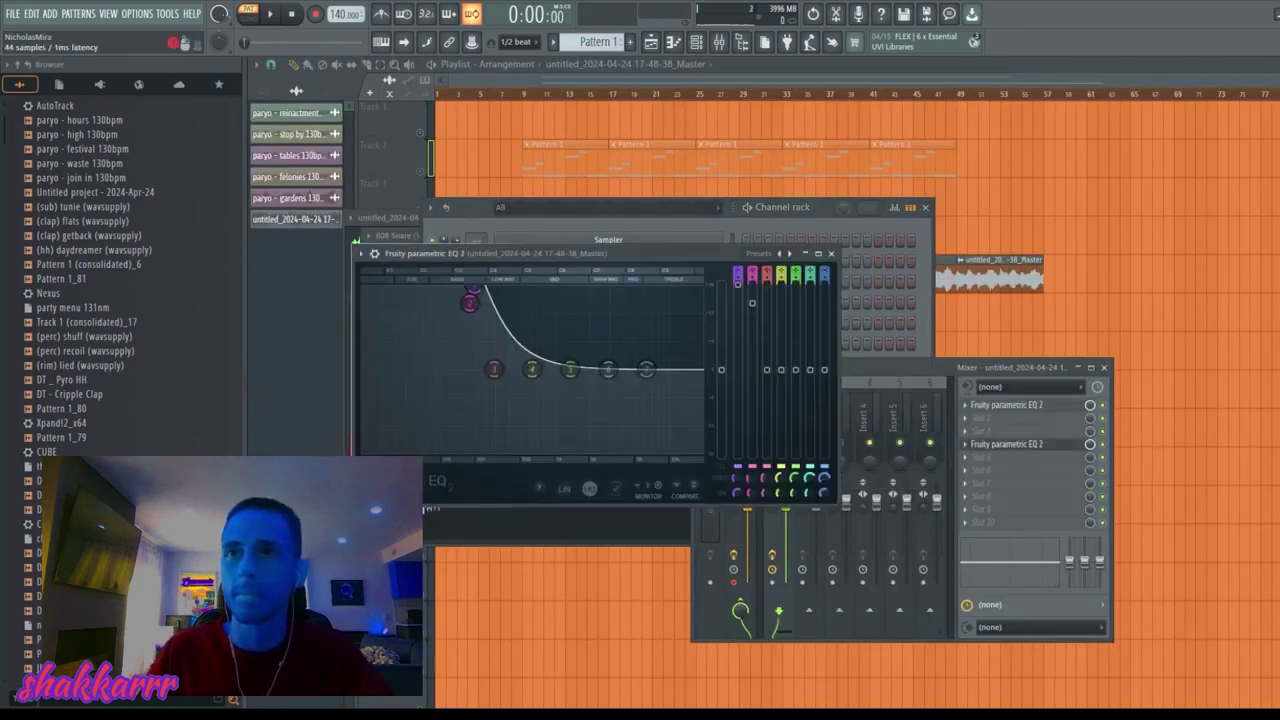
click(1090, 444)
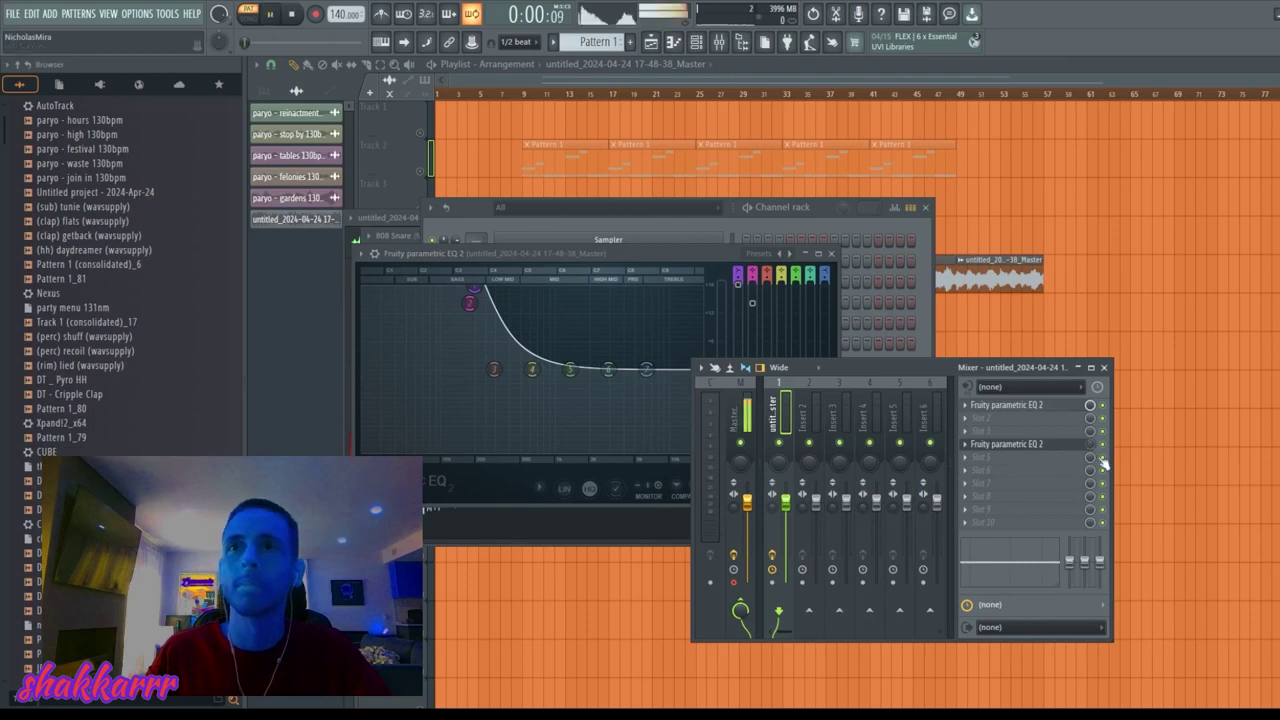
right_click(1011, 269)
key(space)
key(ctrl+z)
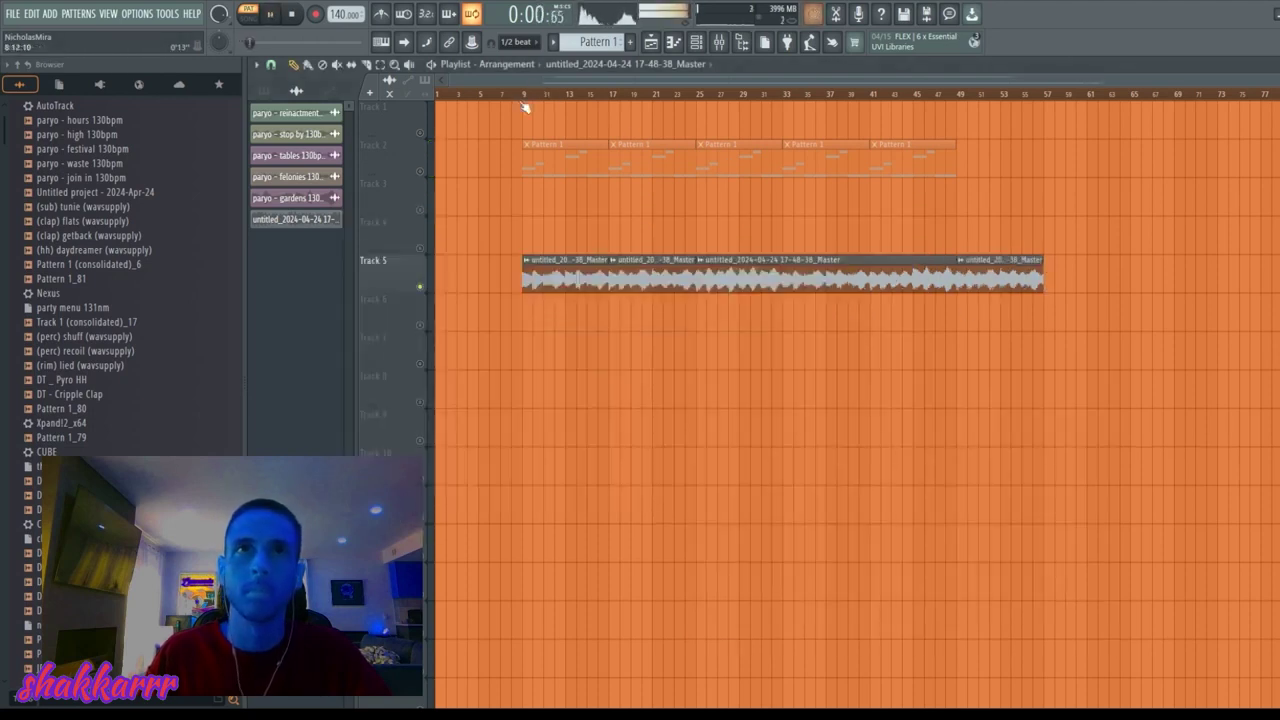
Step: Switch to song playback from bar 9 and unmute all playlist tracks
click(523, 95)
key(l)
key(space)
key(space)
double_click(414, 171)
right_click(420, 172)
right_click(421, 172)
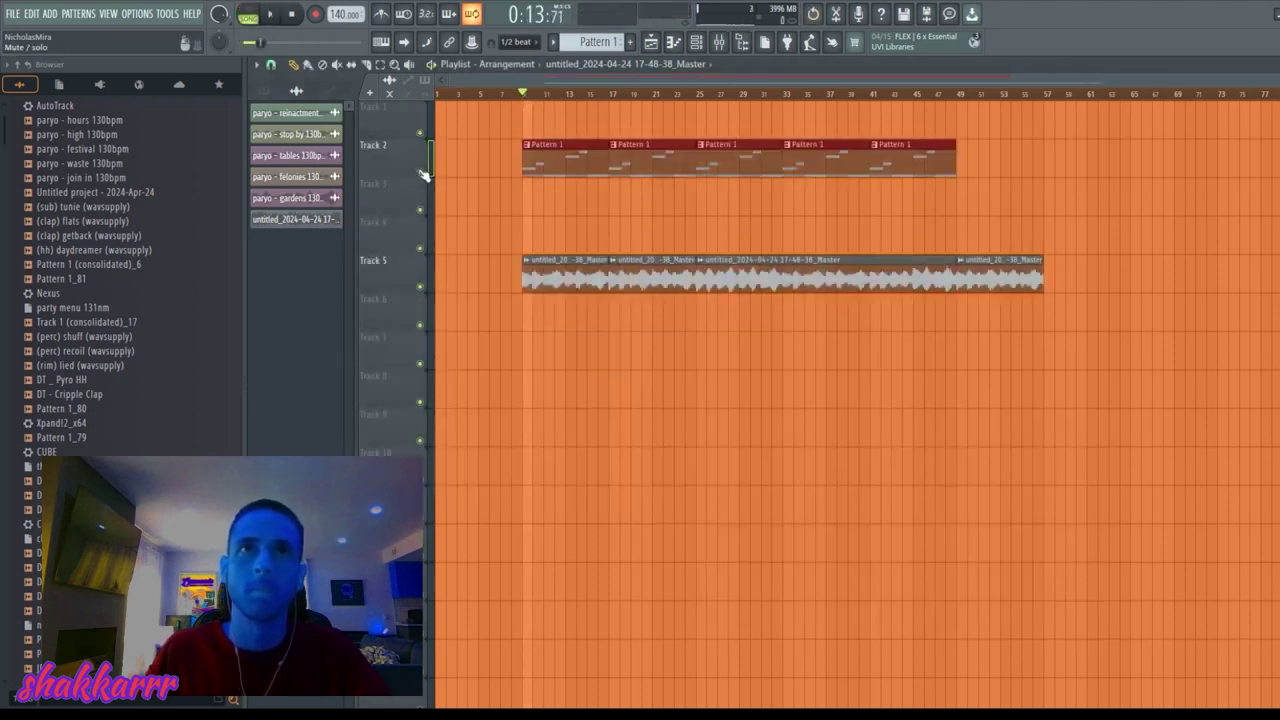
Step: Move all playlist clips eight bars earlier to start at bar 1 and play the arrangement
key(ctrl+a)
drag(572, 166, 484, 167)
key(ctrl+d)
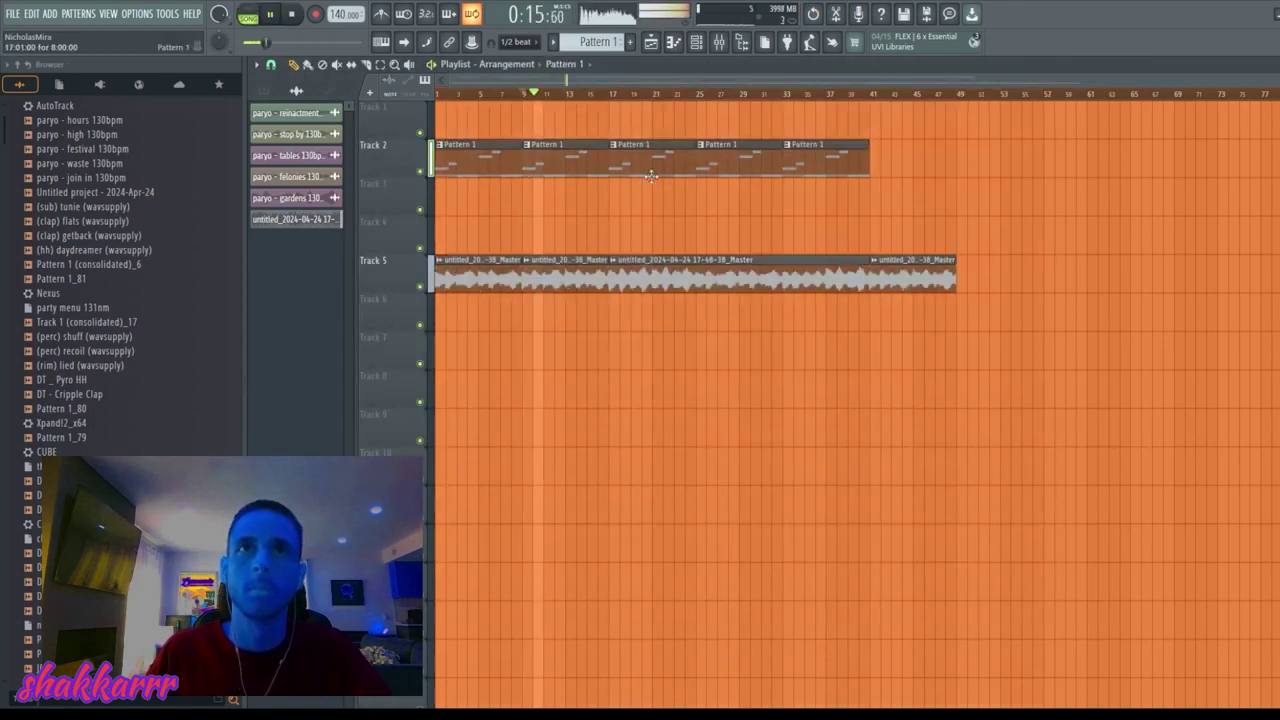
key(space)
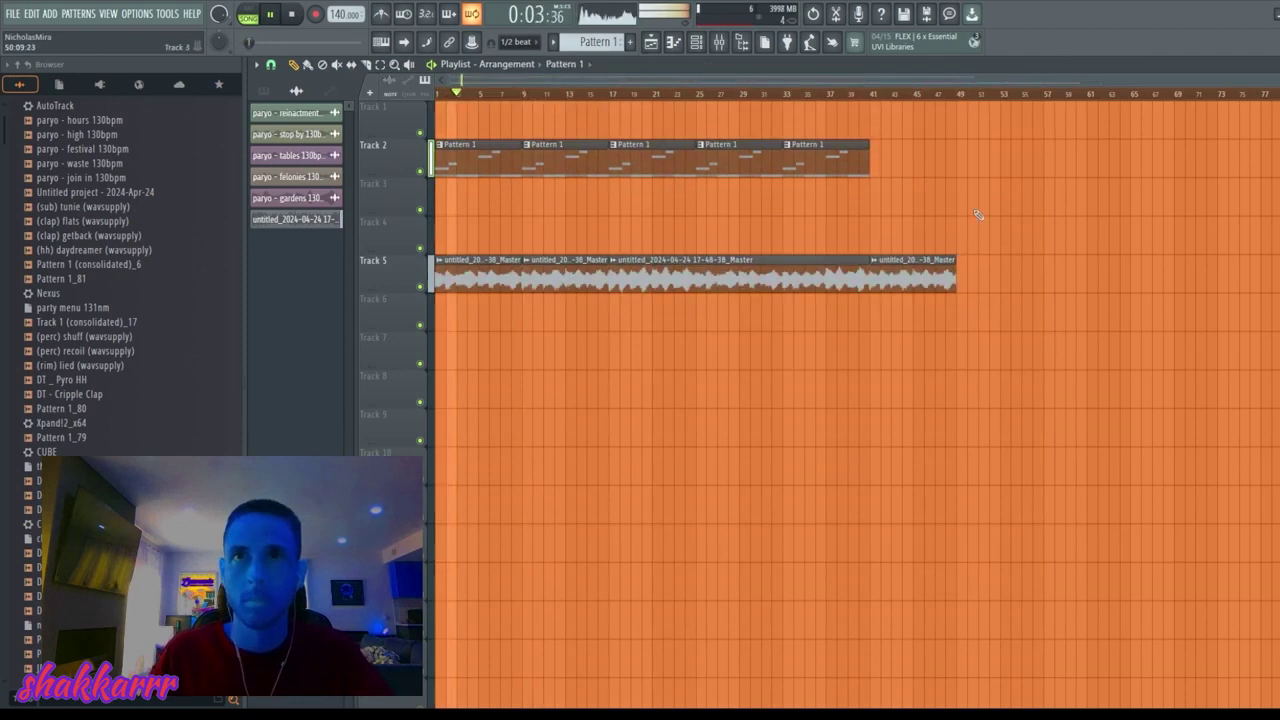
Step: Audition DT - Cripple Clap, DT - Forfeit Perc and DT - Lick OH, and add DT - Lick OH as a new channel
key(F6)
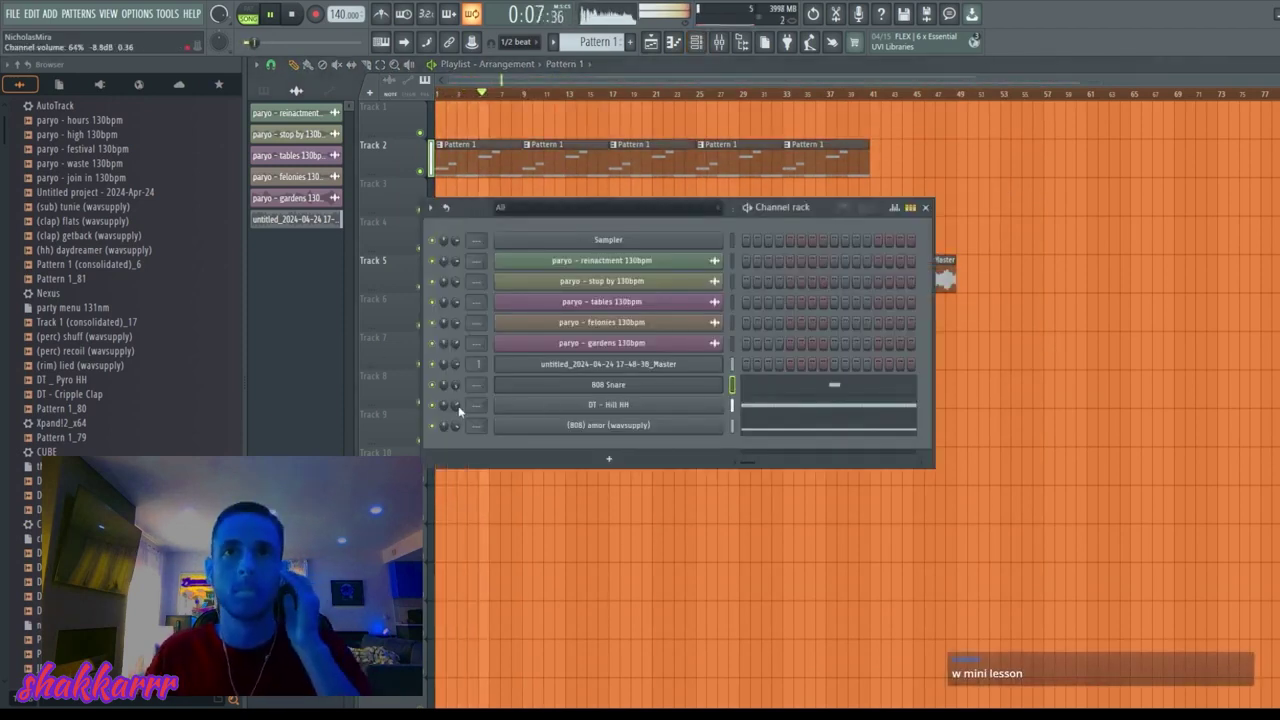
click(85, 395)
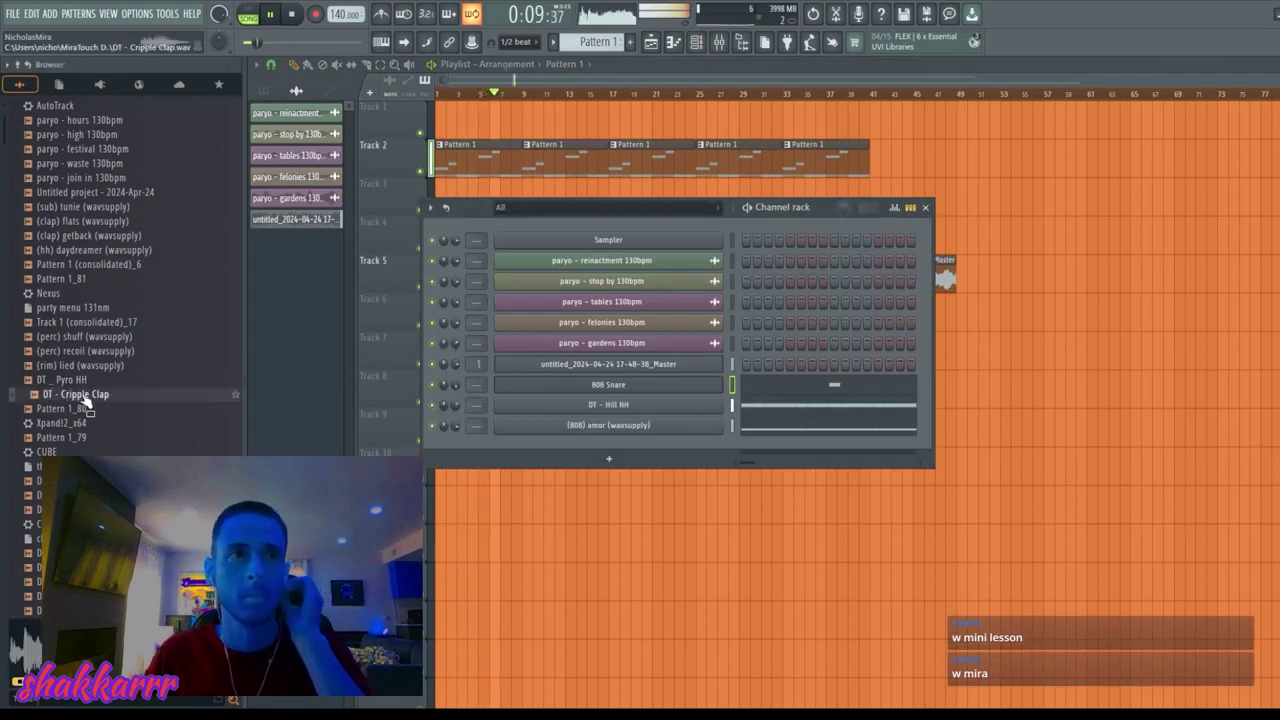
scroll(86, 398, down, 4)
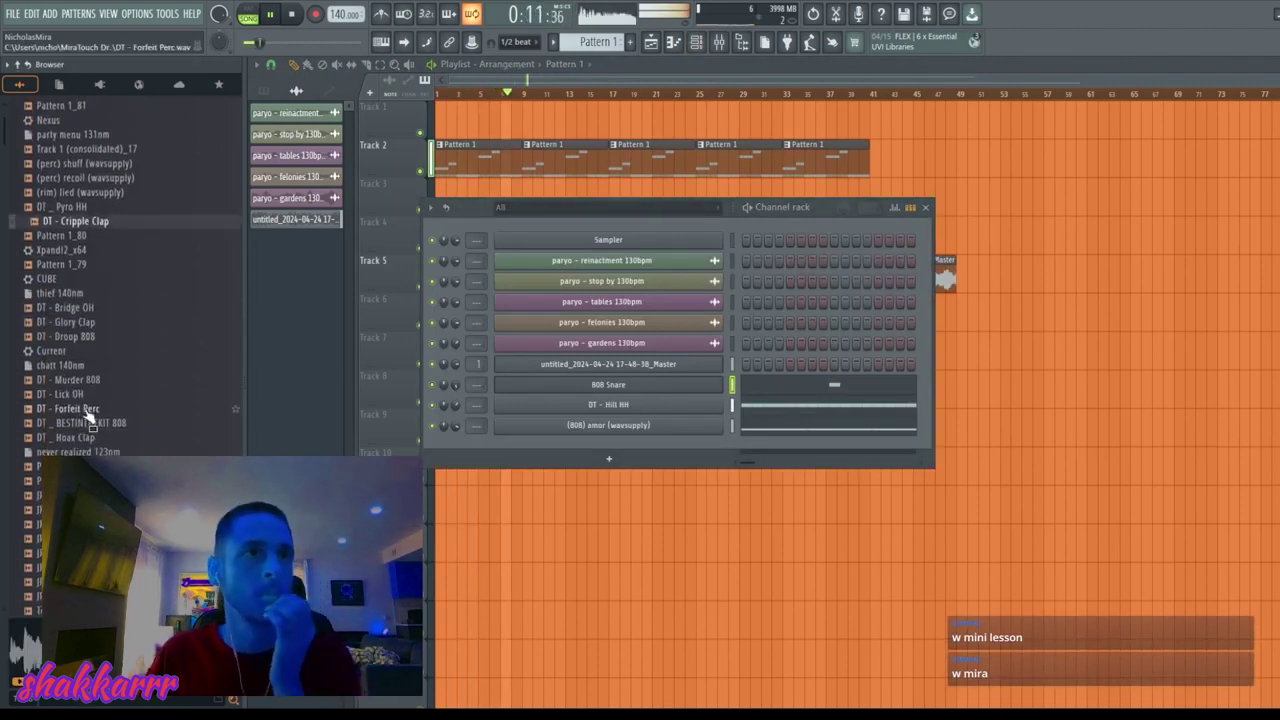
click(87, 411)
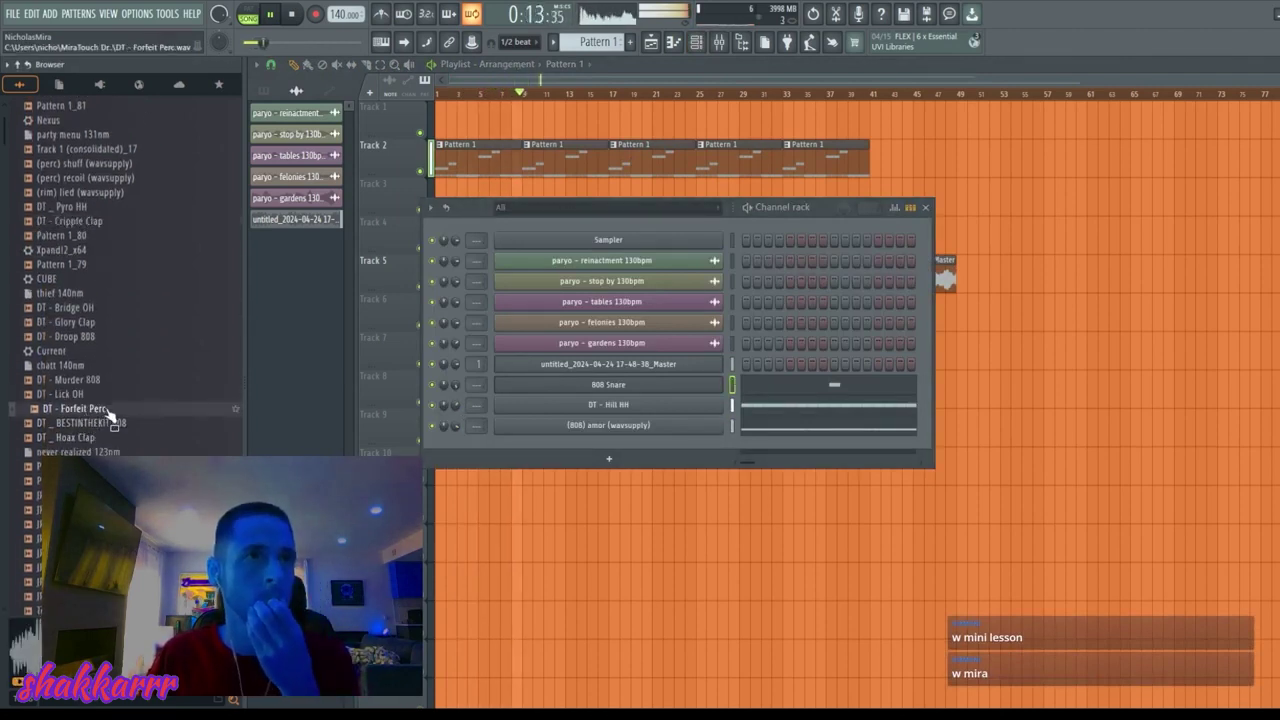
click(114, 396)
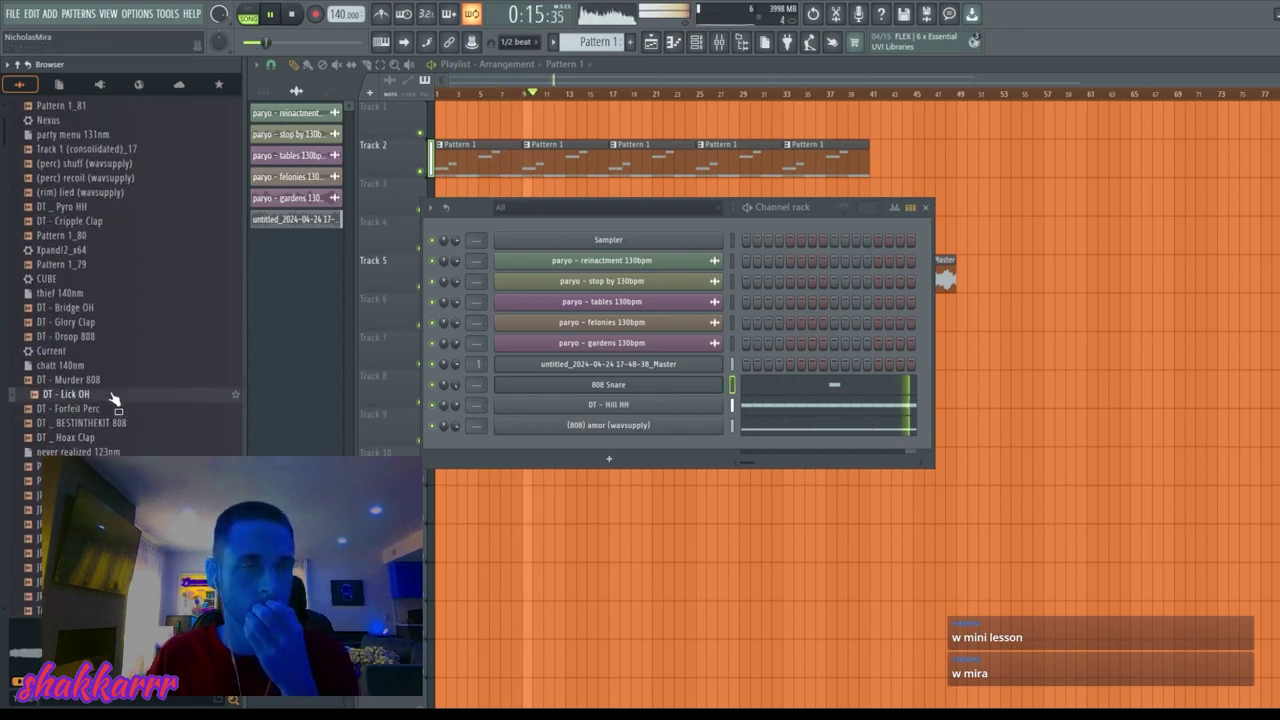
drag(114, 397, 655, 446)
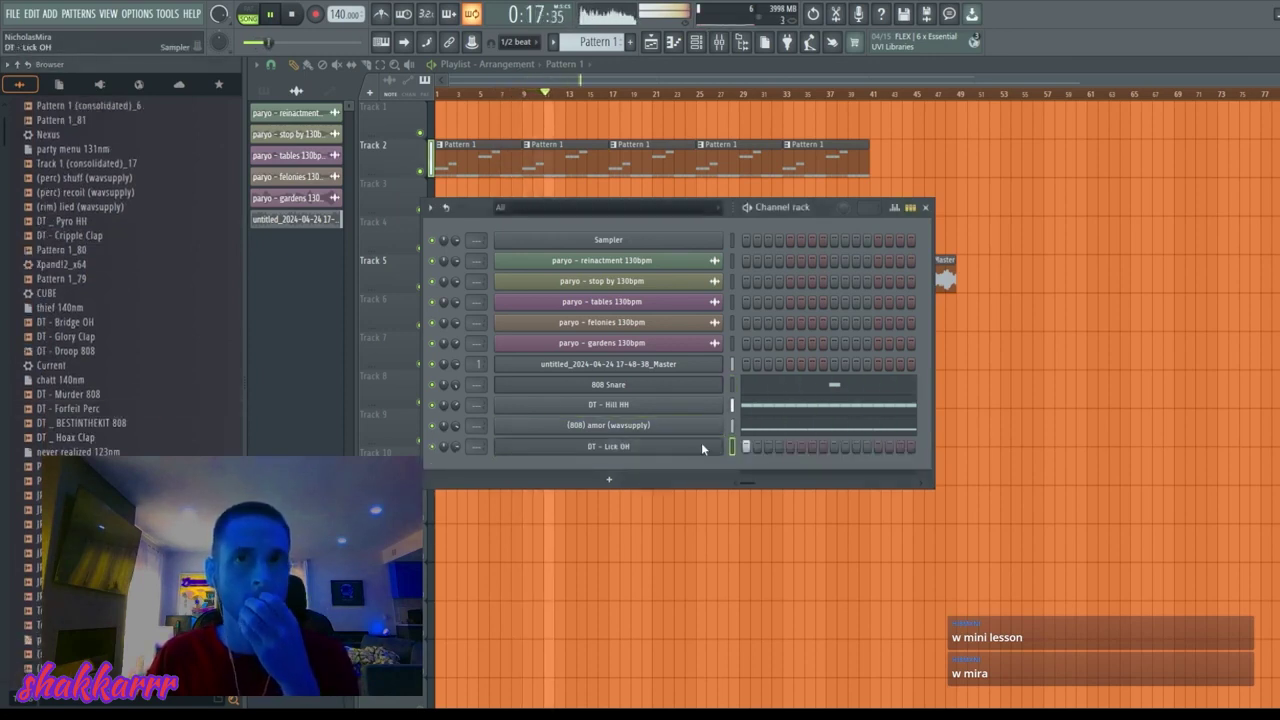
Step: Place DT - Lick OH notes on C5 at the start of bars 1 and 5
key(F7)
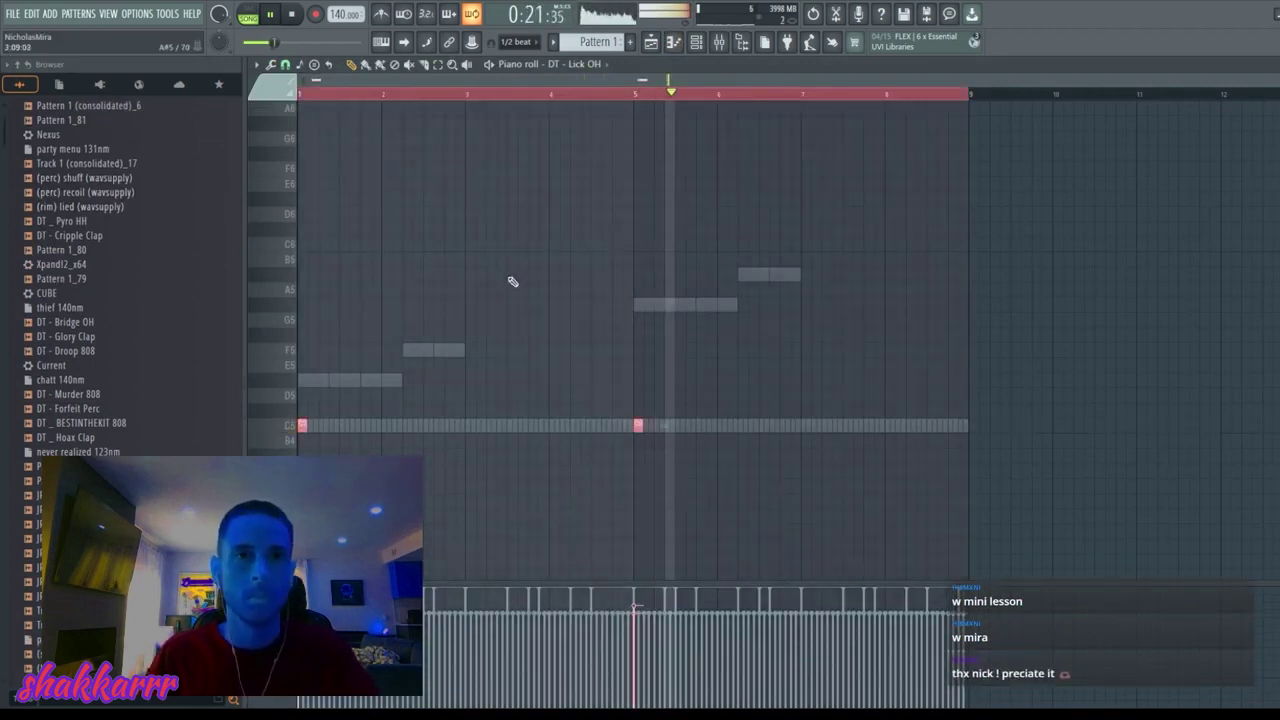
key(F6)
key(F5)
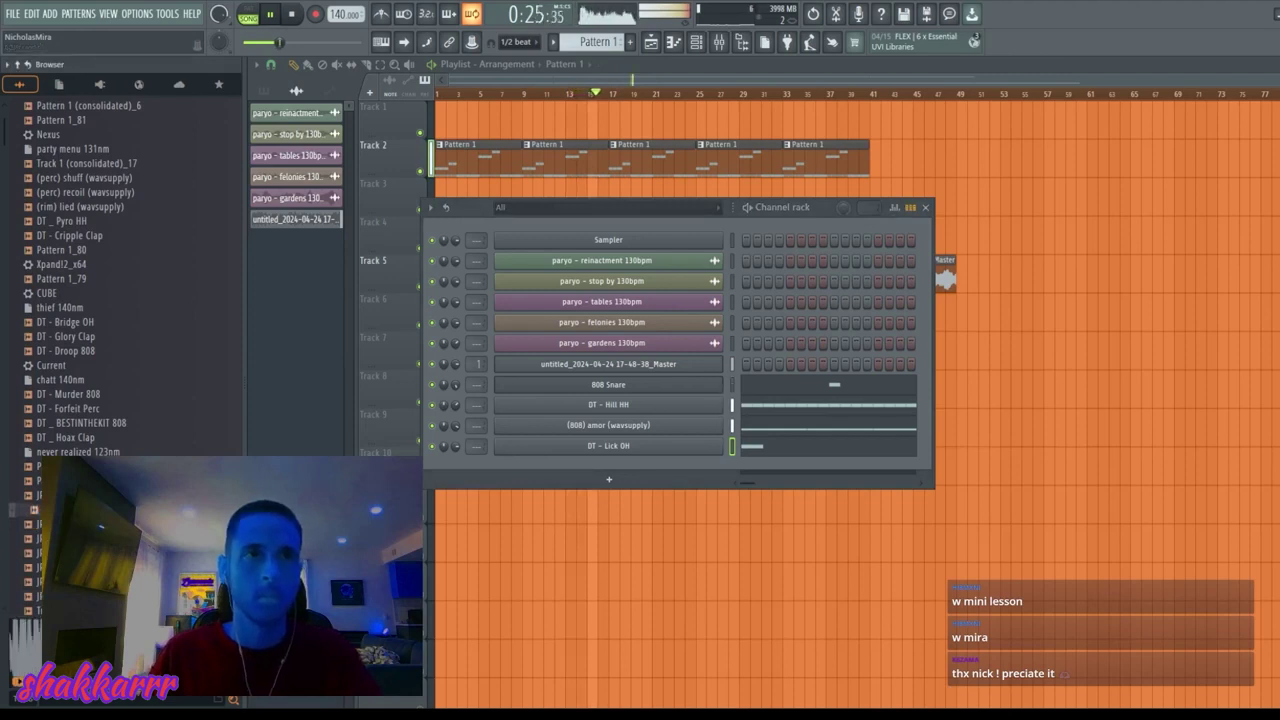
Step: Add JR - Burner (Snare) as a channel and place pairs of C5 notes around the starts of bars 4 and 8
drag(584, 508, 655, 467)
key(F7)
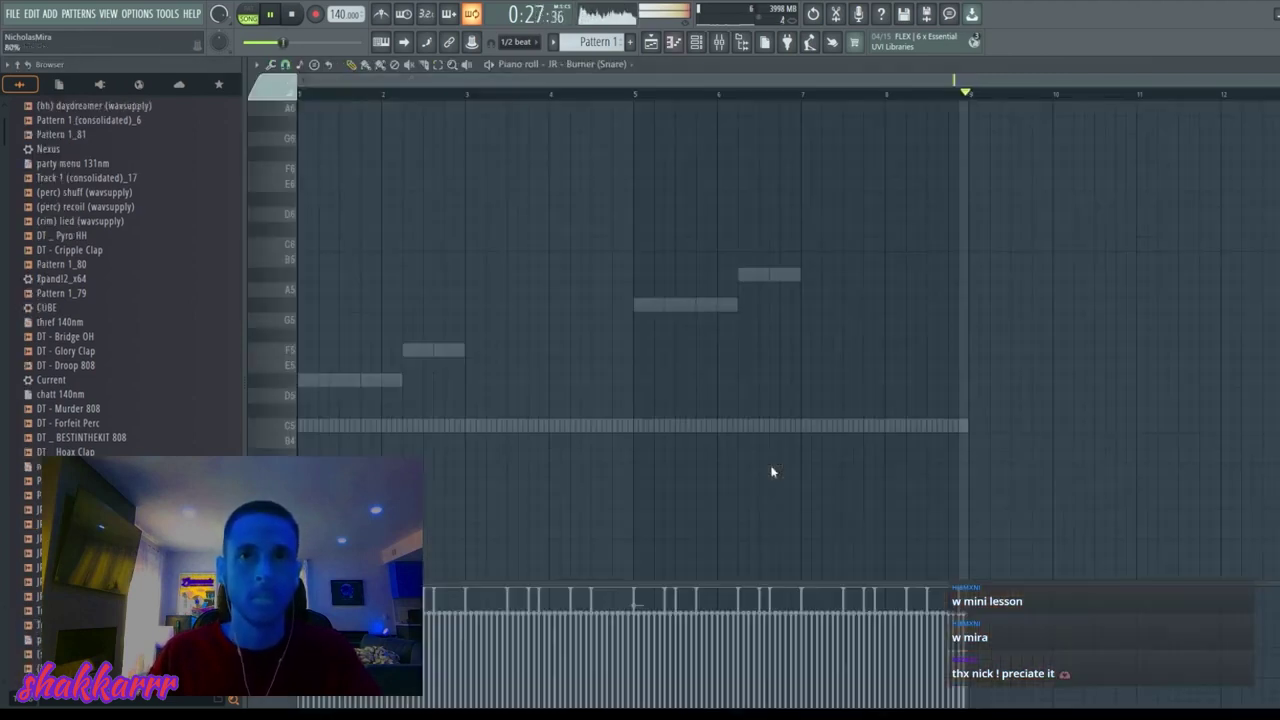
scroll(560, 409, up, 3)
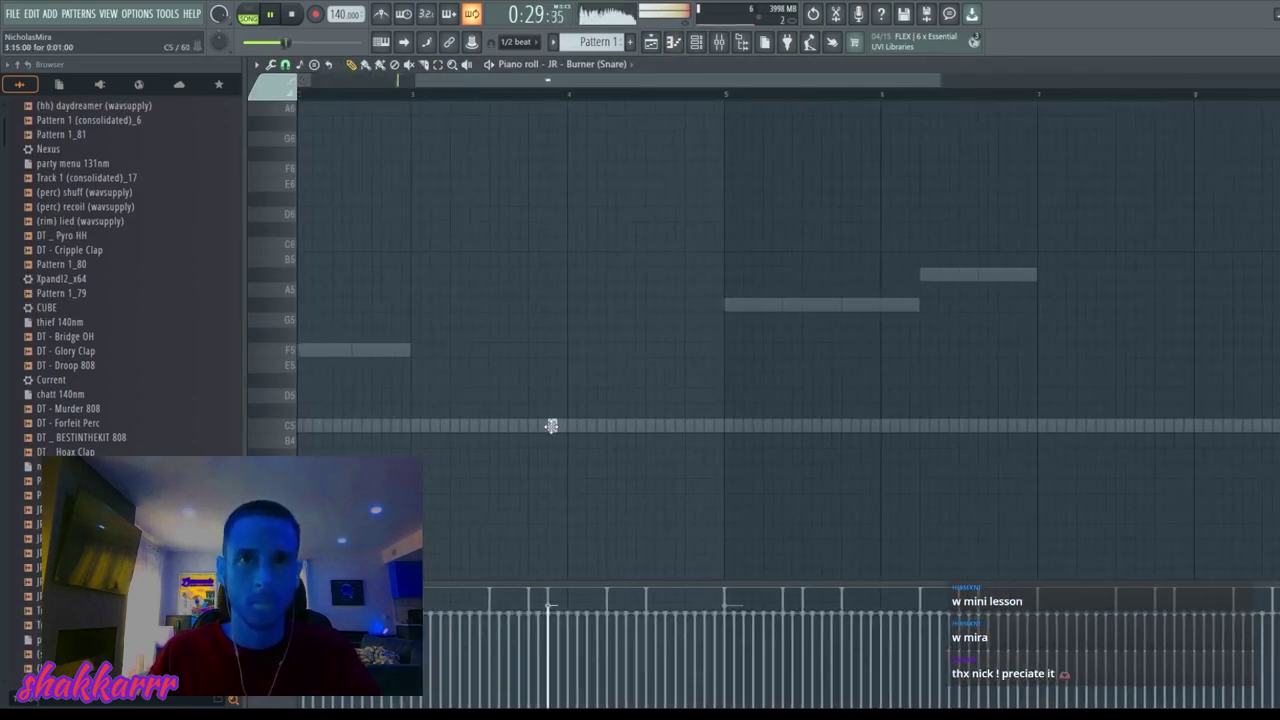
click(551, 425)
click(591, 425)
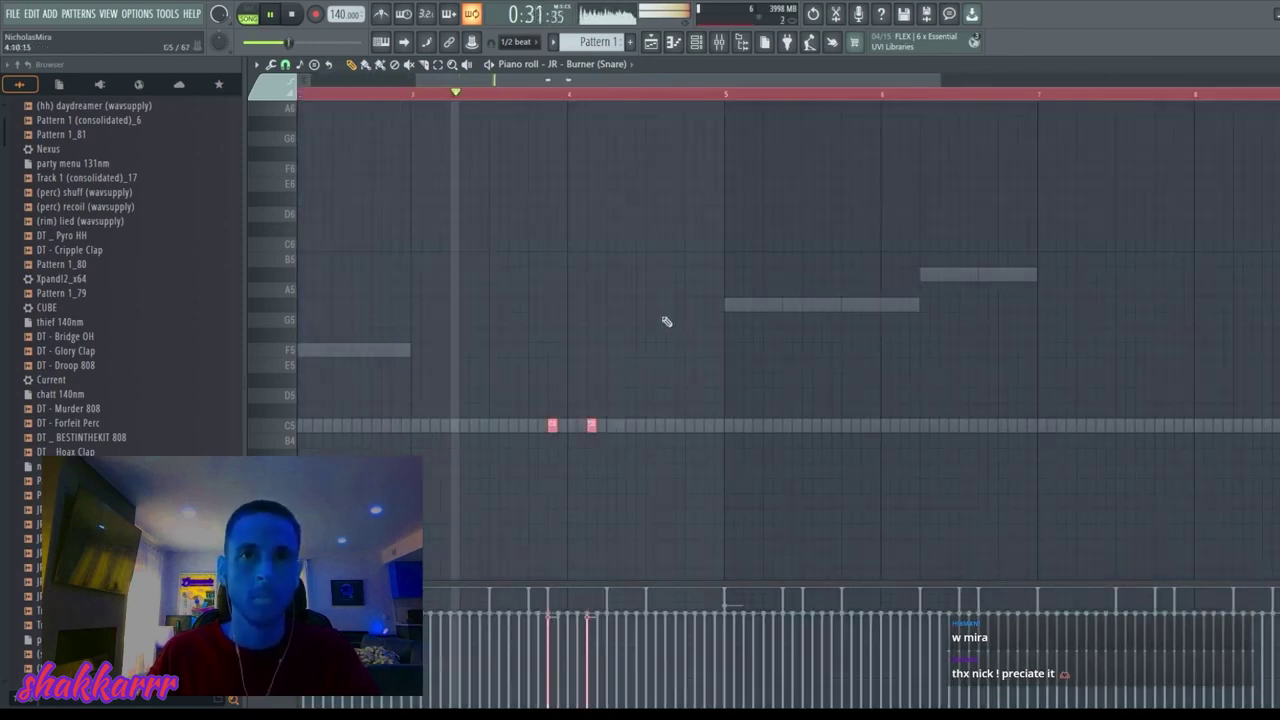
scroll(735, 101, down, 4)
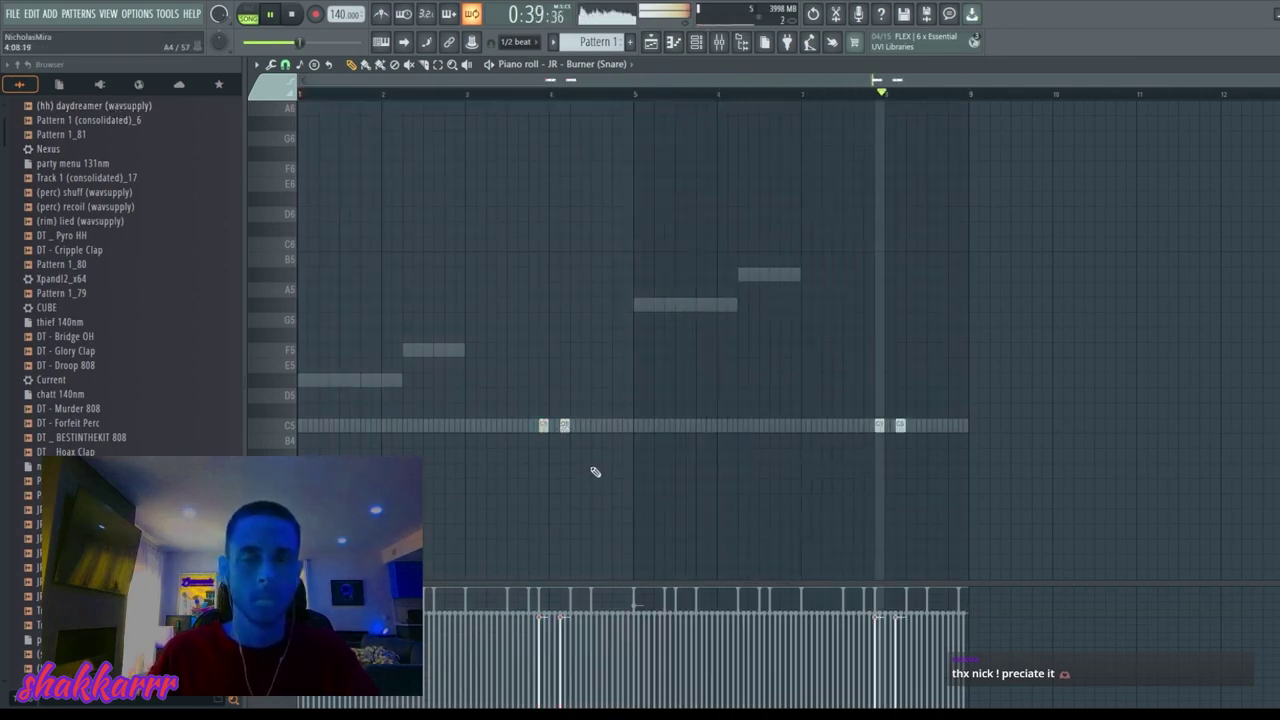
Step: Delete the JR - Burner (Snare) note pair around bar 4 and set the channel's volume to 100%
right_click(565, 426)
right_click(544, 426)
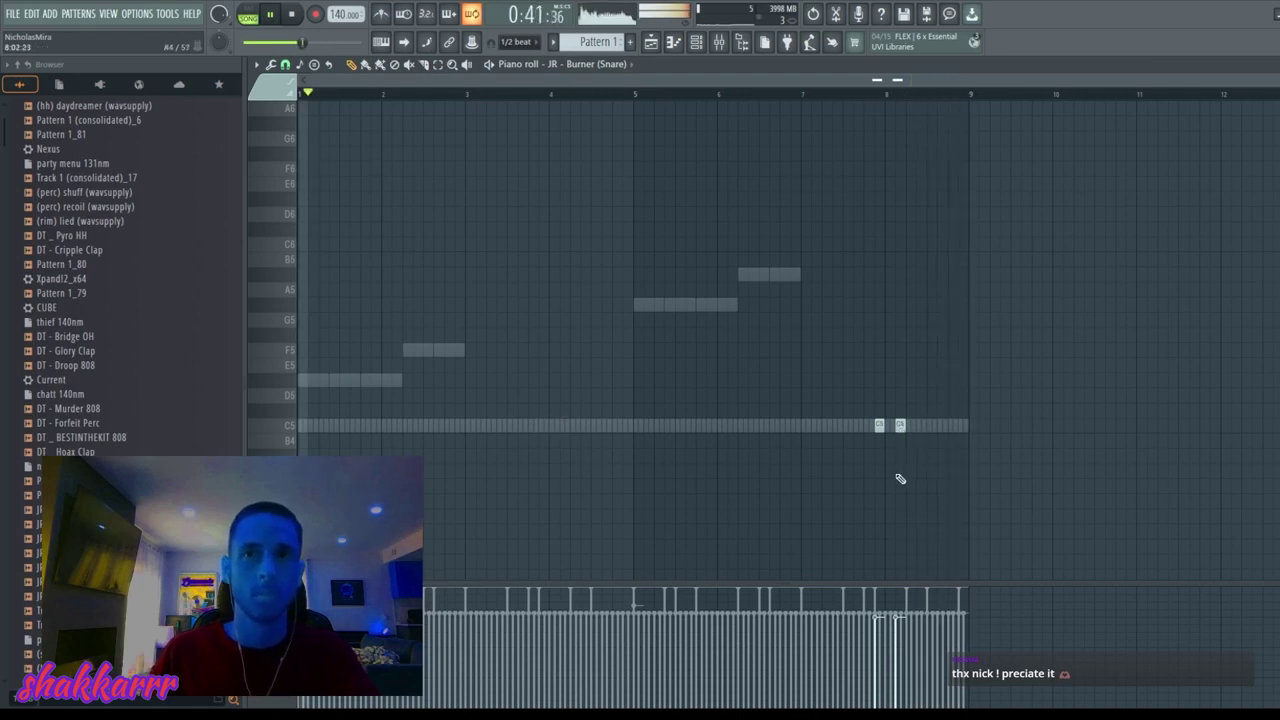
key(Escape)
drag(457, 467, 457, 468)
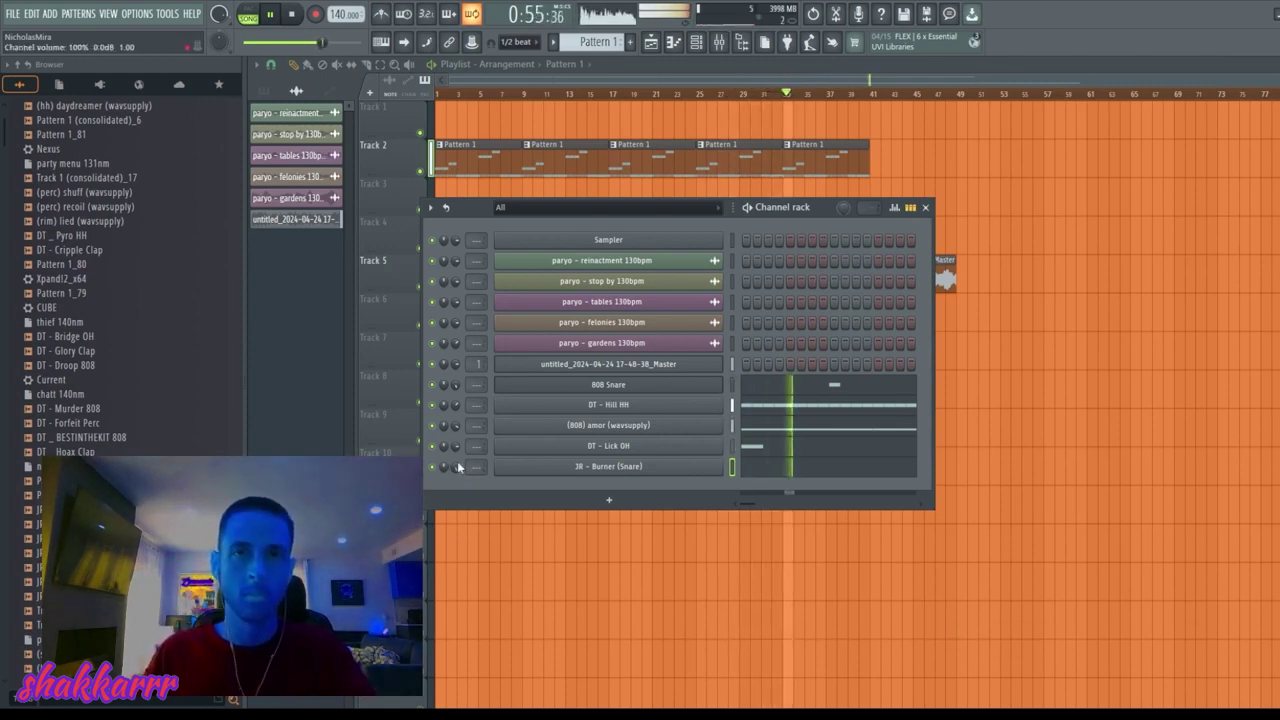
Step: Slice the Track 5 audio at bar 33
key(F6)
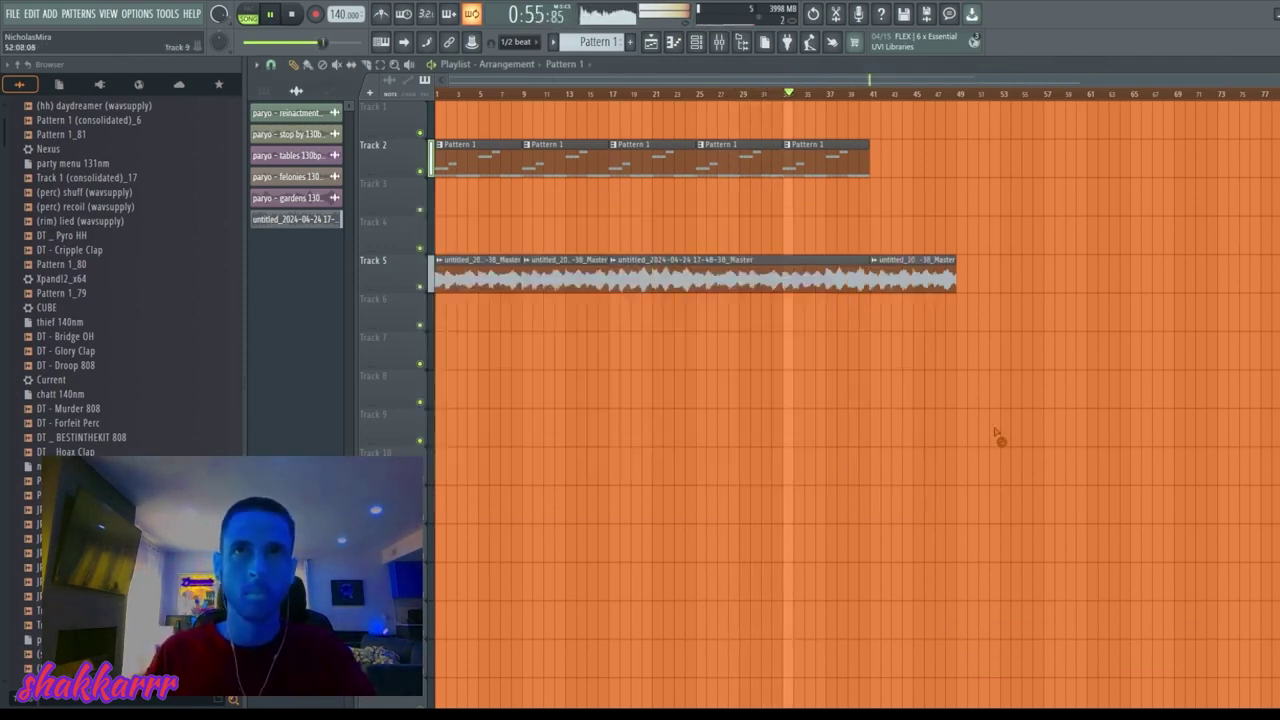
click(795, 285)
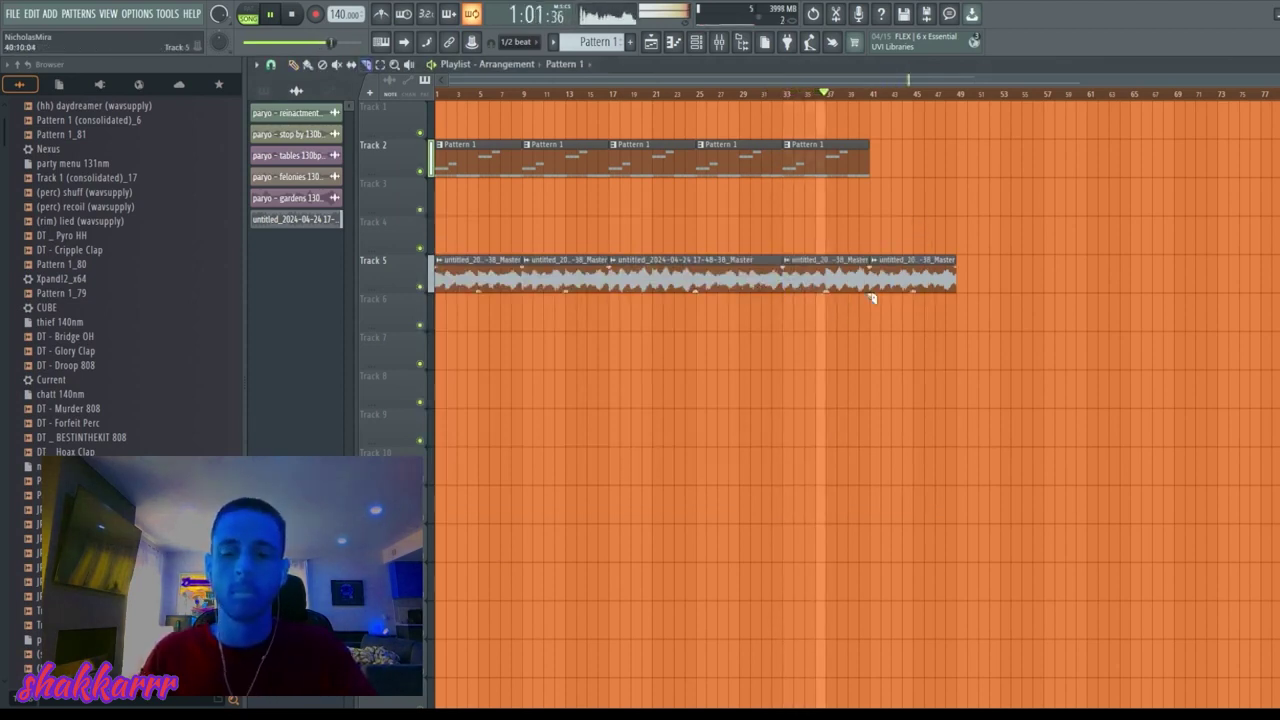
key(p)
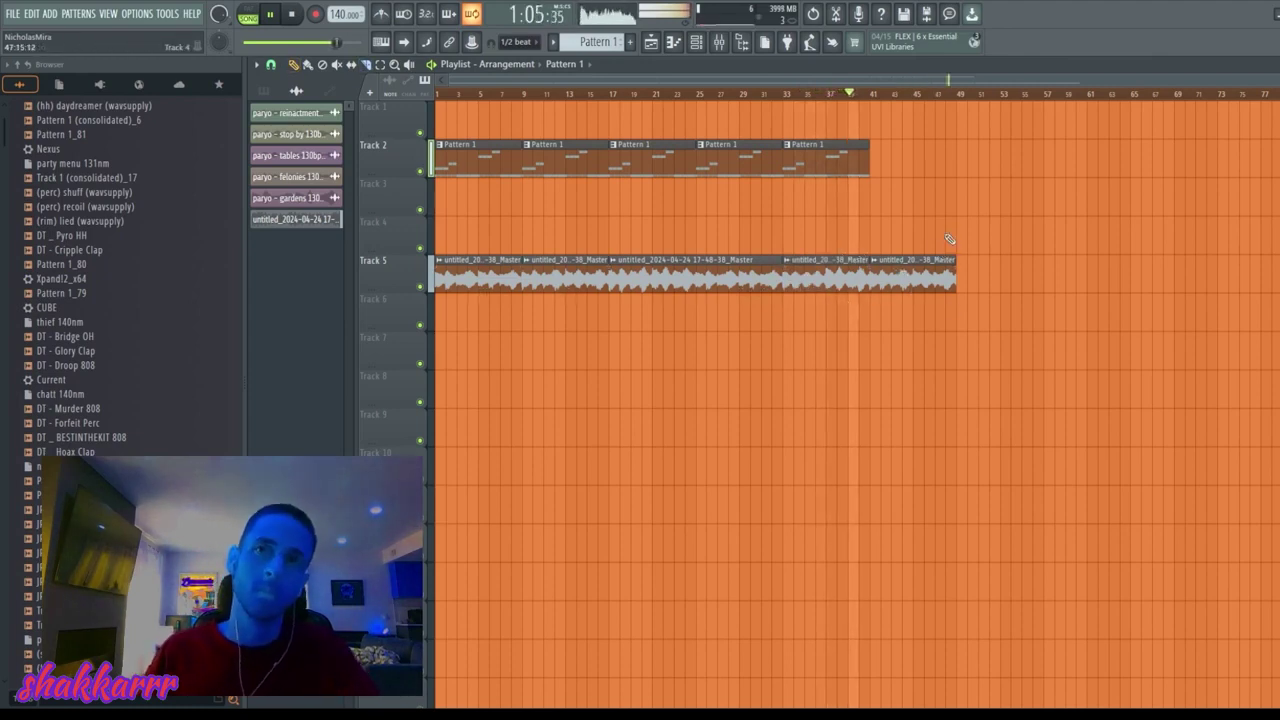
Step: Duplicate all Track 2 and Track 5 clips directly after the existing arrangement, starting at bar 49
key(ctrl+a)
key(ctrl+b)
scroll(870, 245, right, 5)
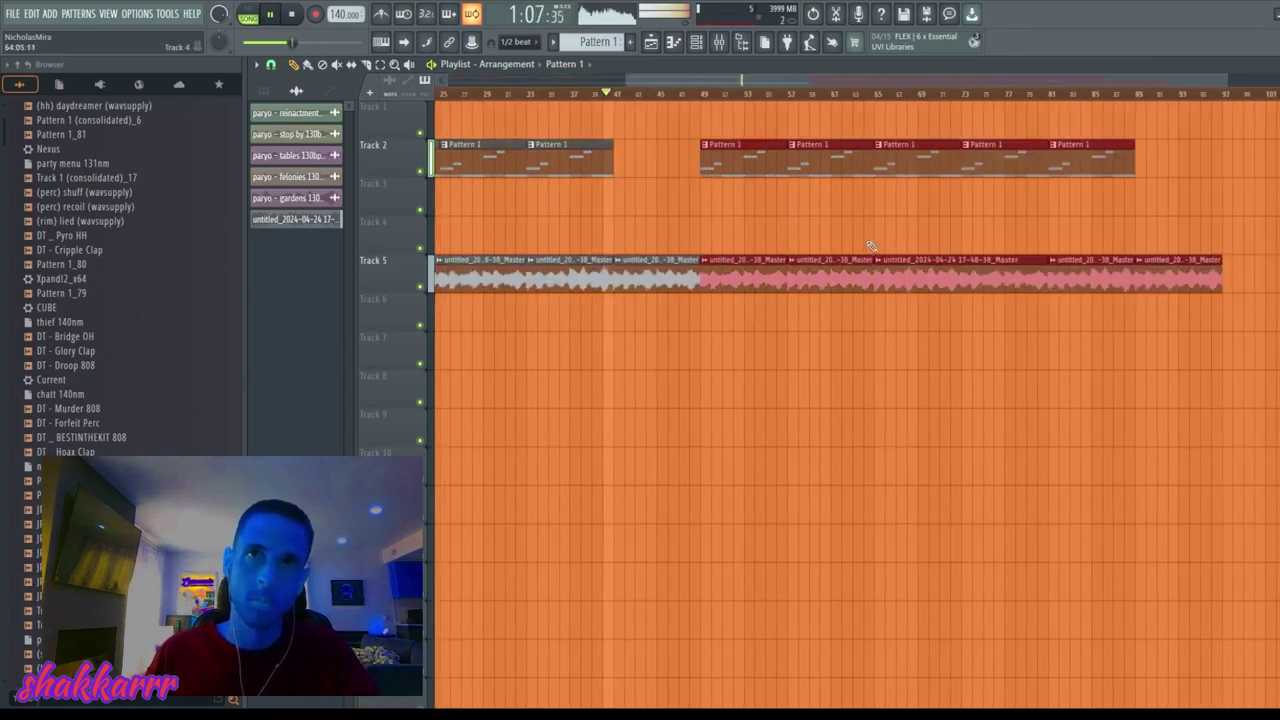
scroll(680, 106, down, 3)
key(ctrl+d)
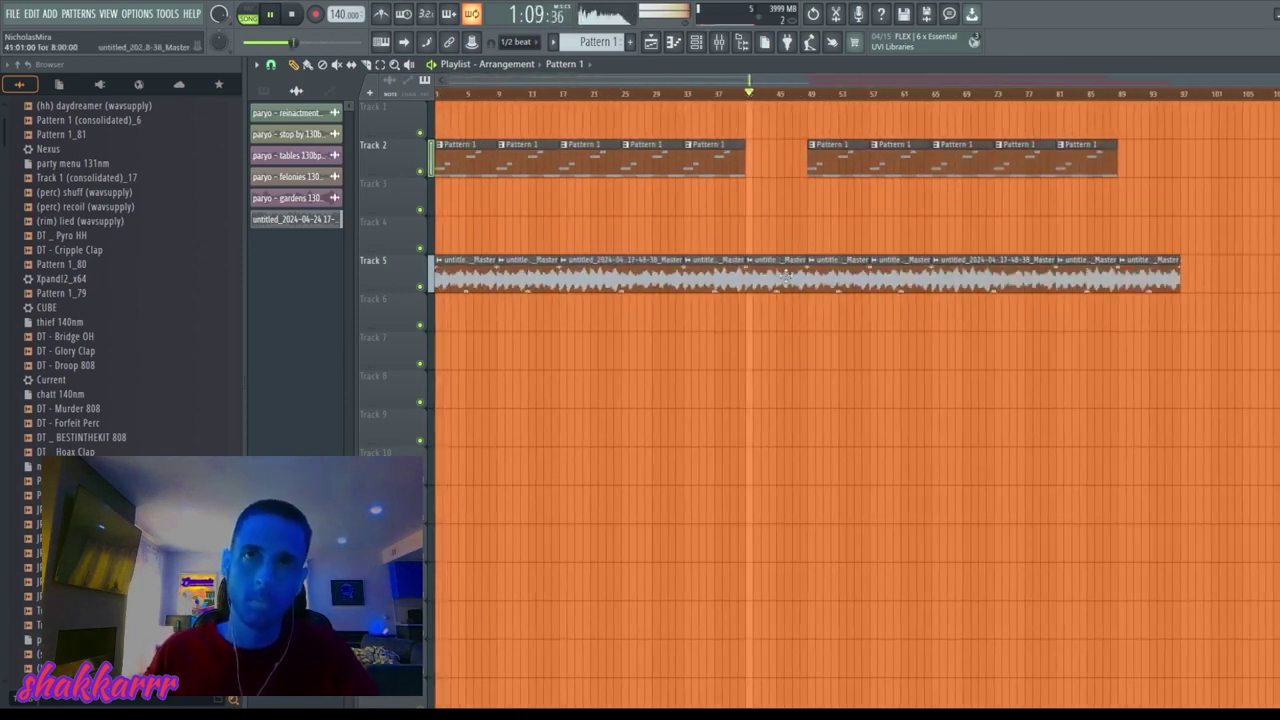
Step: Add a Fruity parametric EQ 2 to the rendered loop's mixer track and cut band 5 by about 2.8 dB near 1221 Hz
double_click(776, 261)
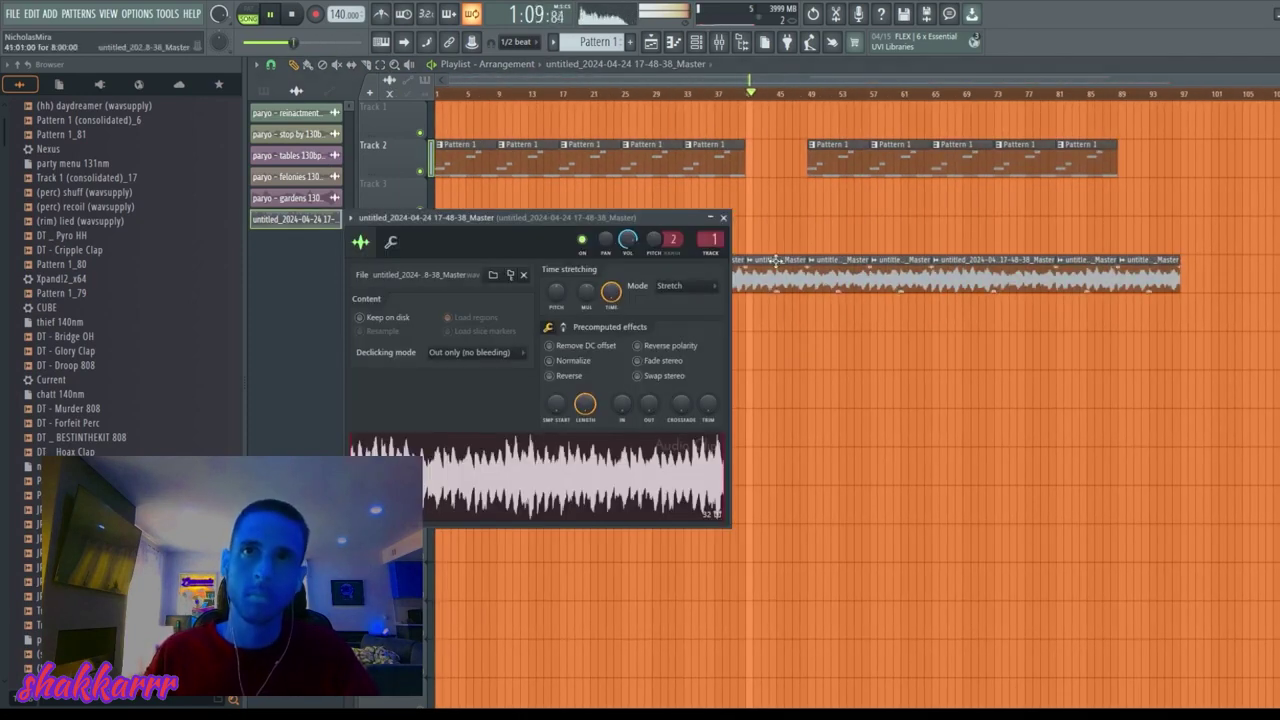
click(722, 44)
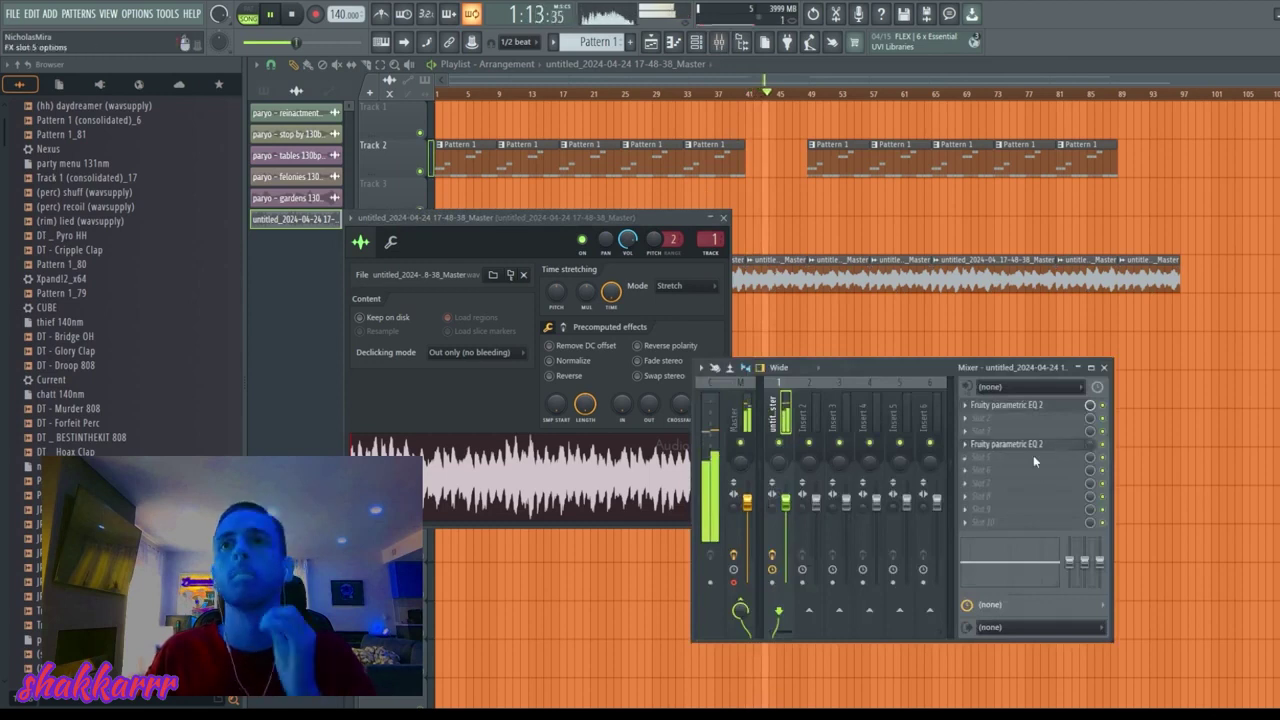
click(809, 172)
drag(469, 246, 465, 258)
scroll(466, 258, up, 2)
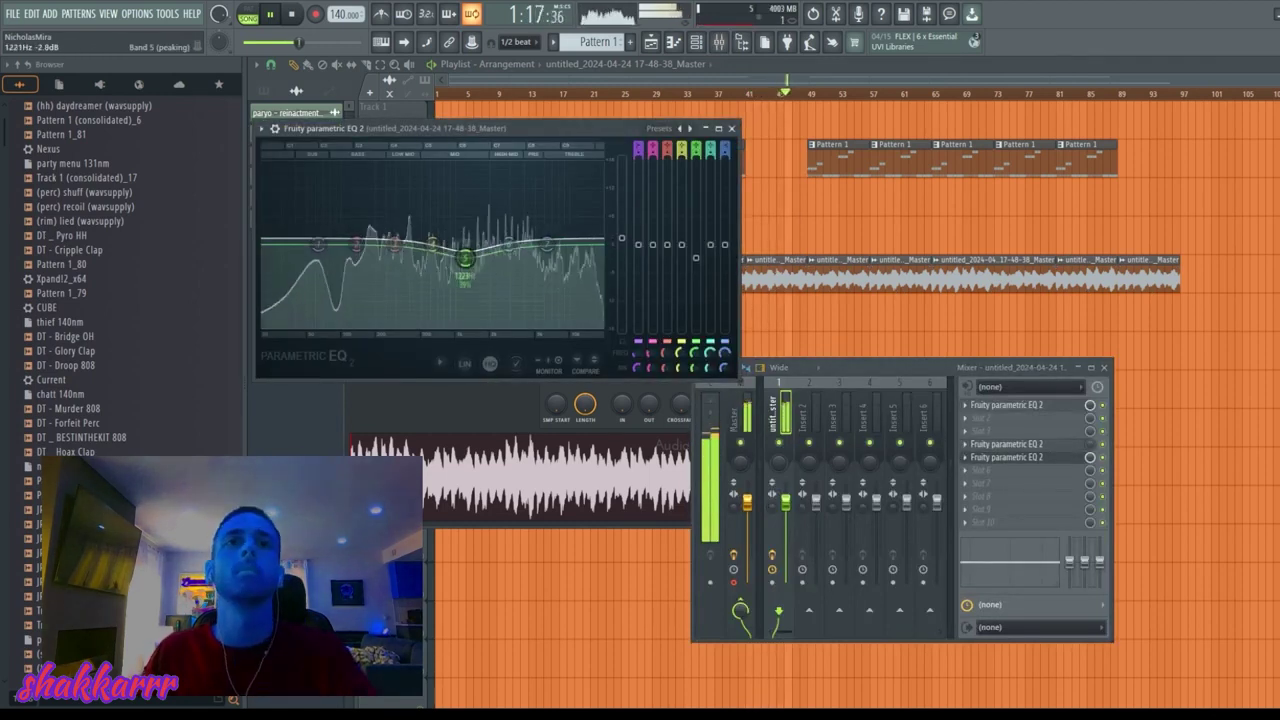
key(Escape)
key(Escape)
key(Escape)
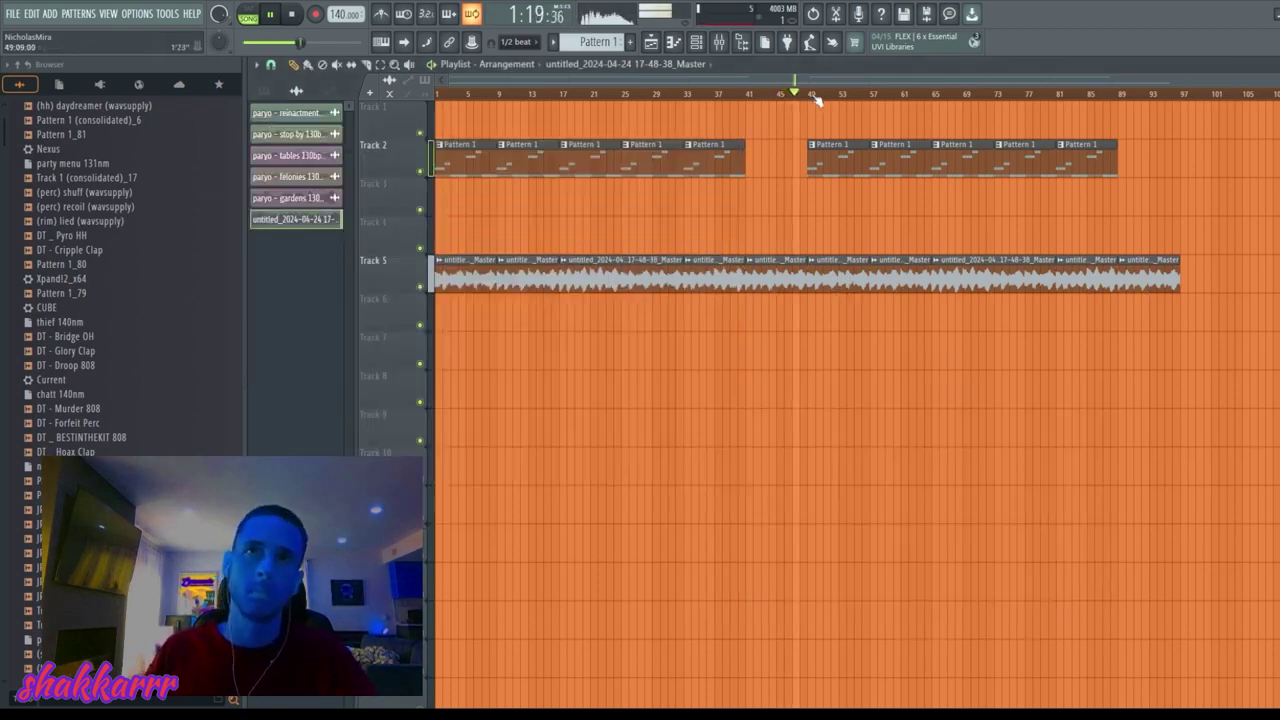
Step: Play the arrangement from bar 49 and from the beginning, and review the levels in the channel rack
click(814, 95)
key(space)
key(space)
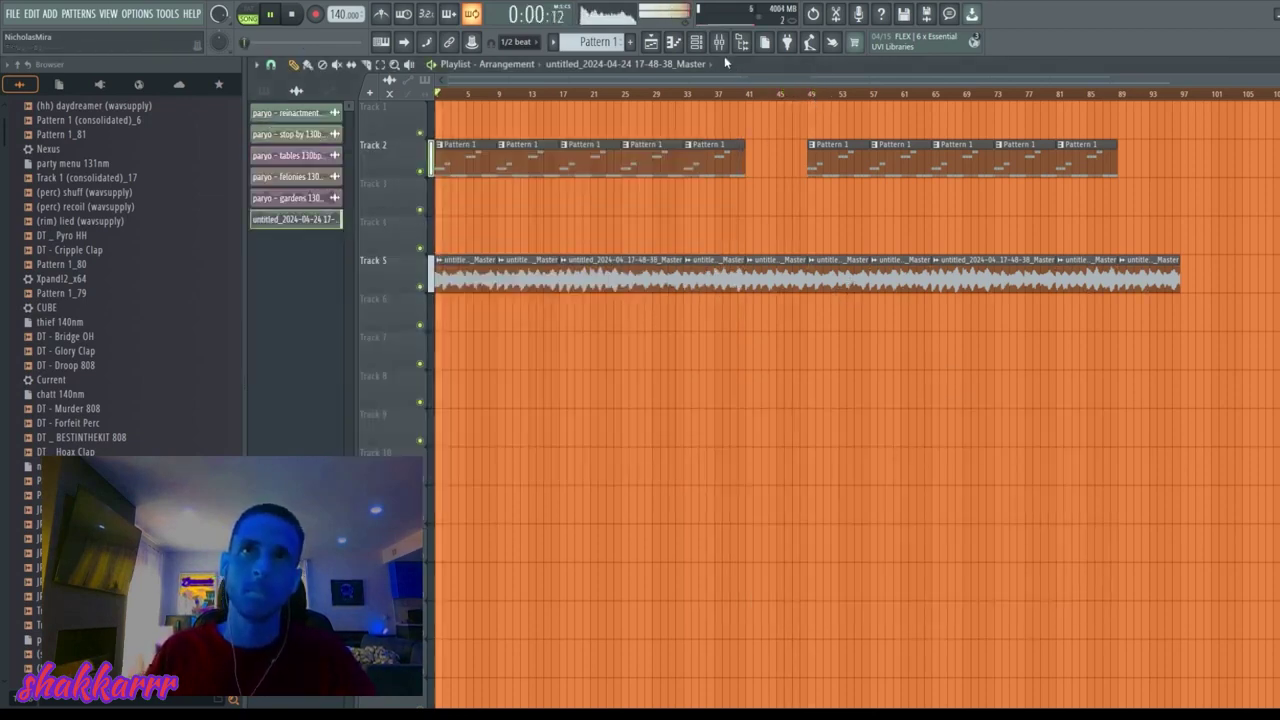
click(698, 43)
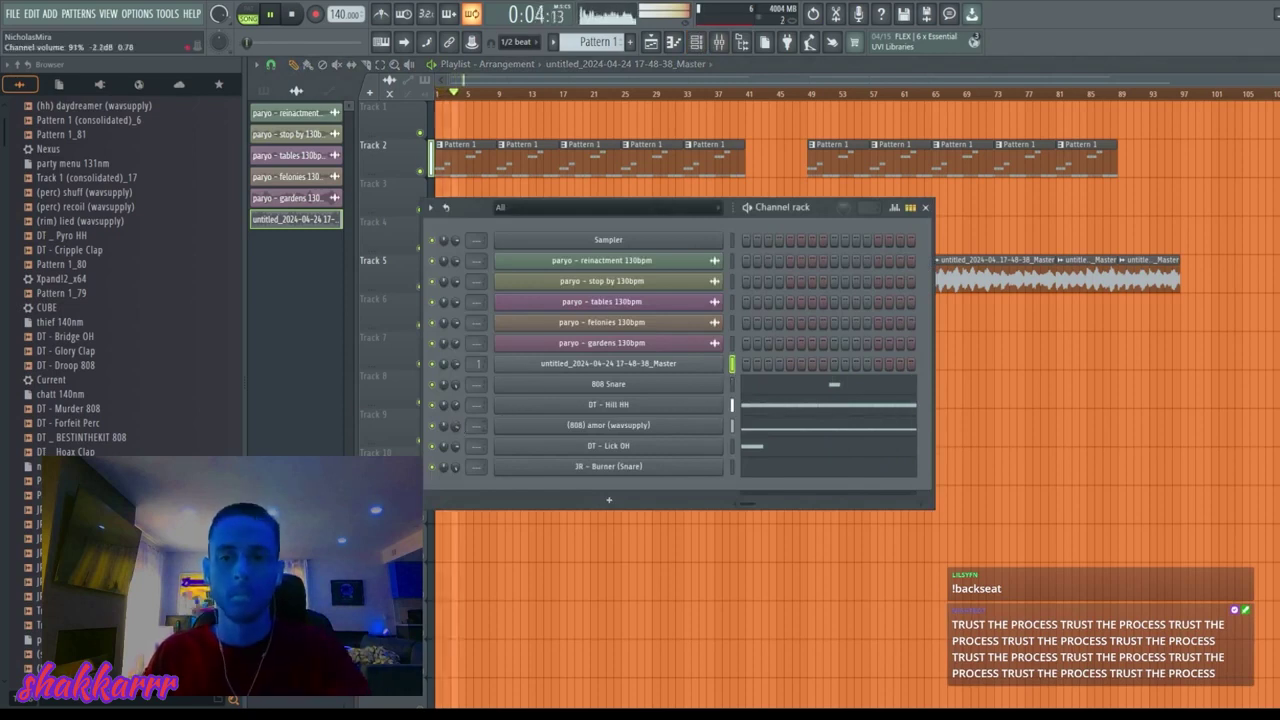
key(F6)
key(space)
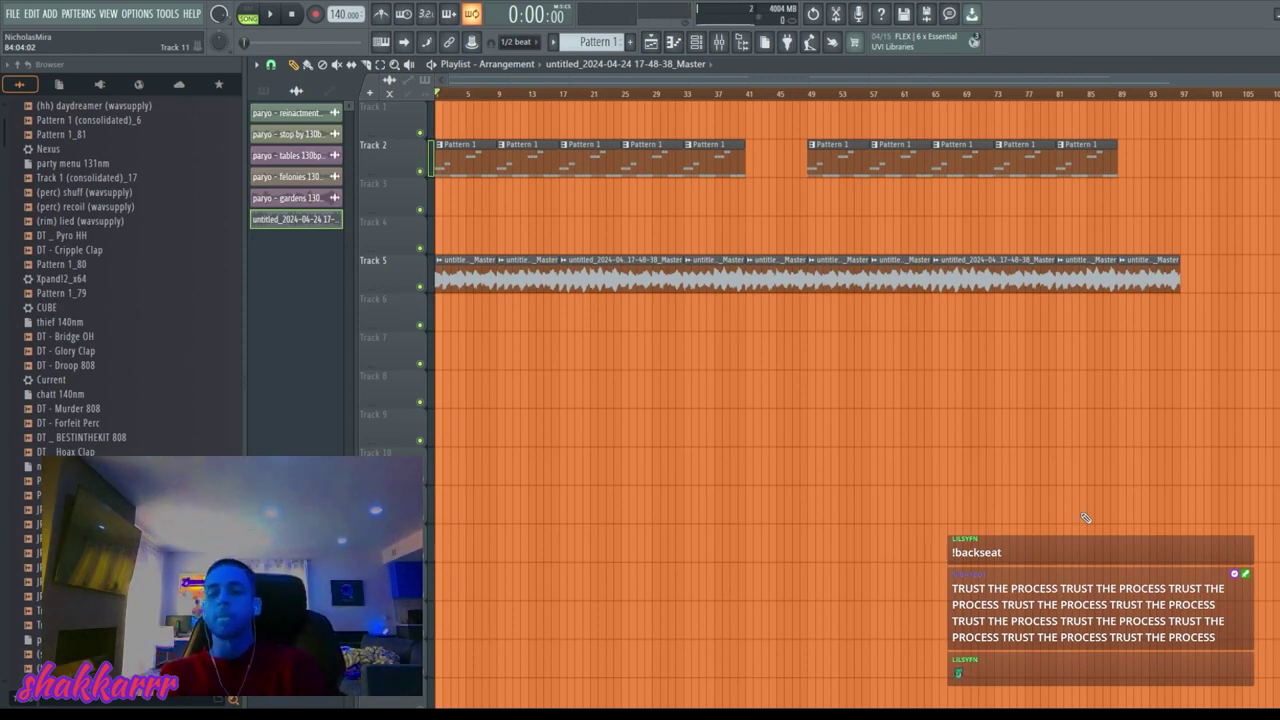
Step: Play the arrangement from the start, open the rendered loop's settings, and save the project as save ur life 140nm
key(space)
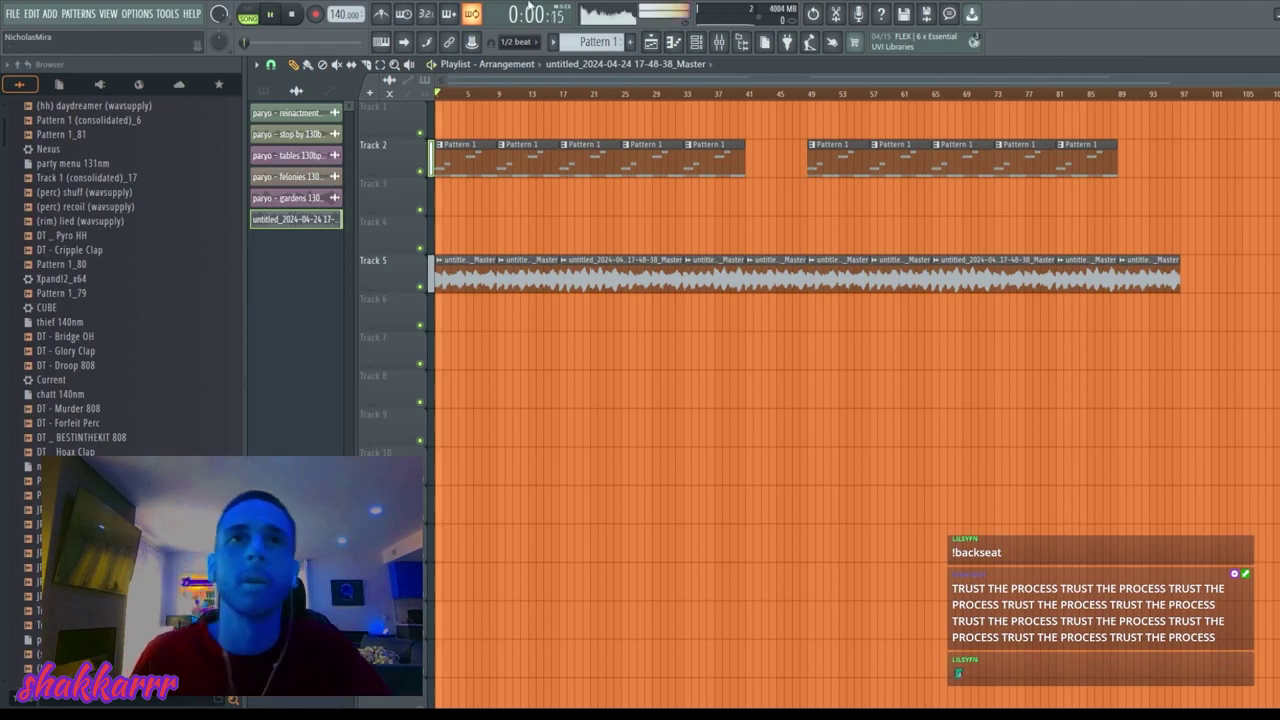
double_click(505, 284)
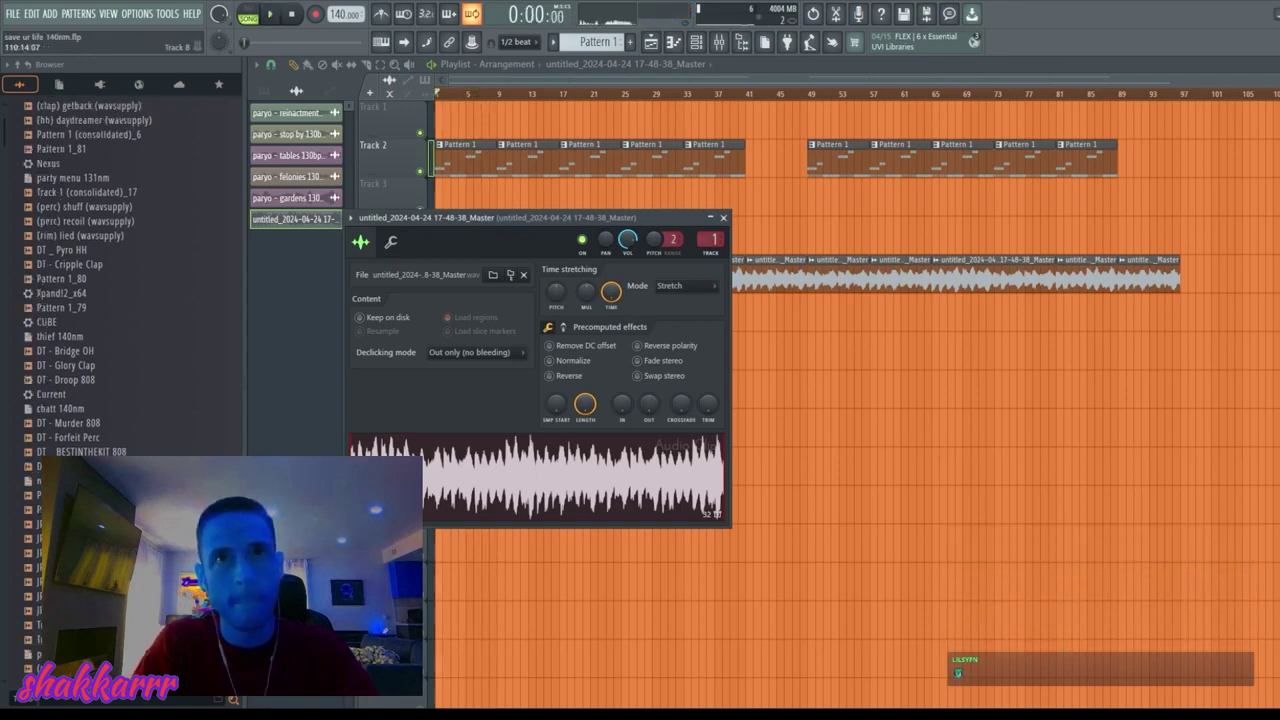
key(space)
key(space)
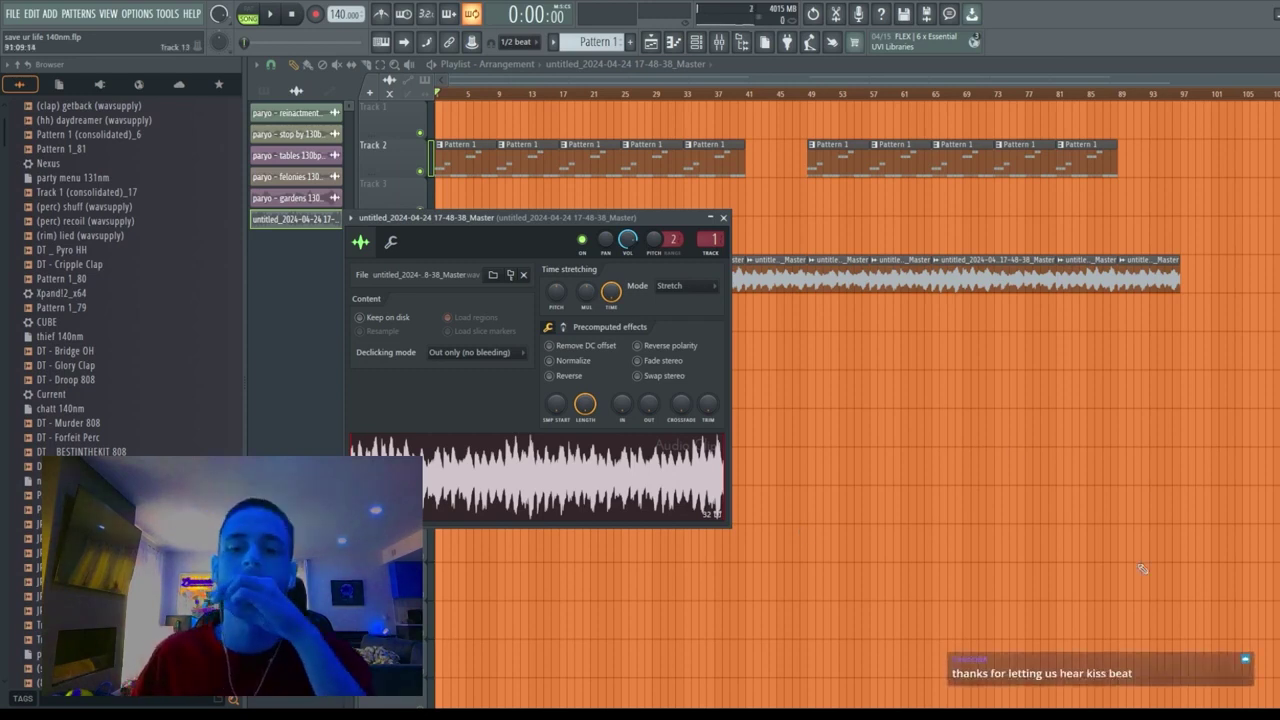
key(Escape)
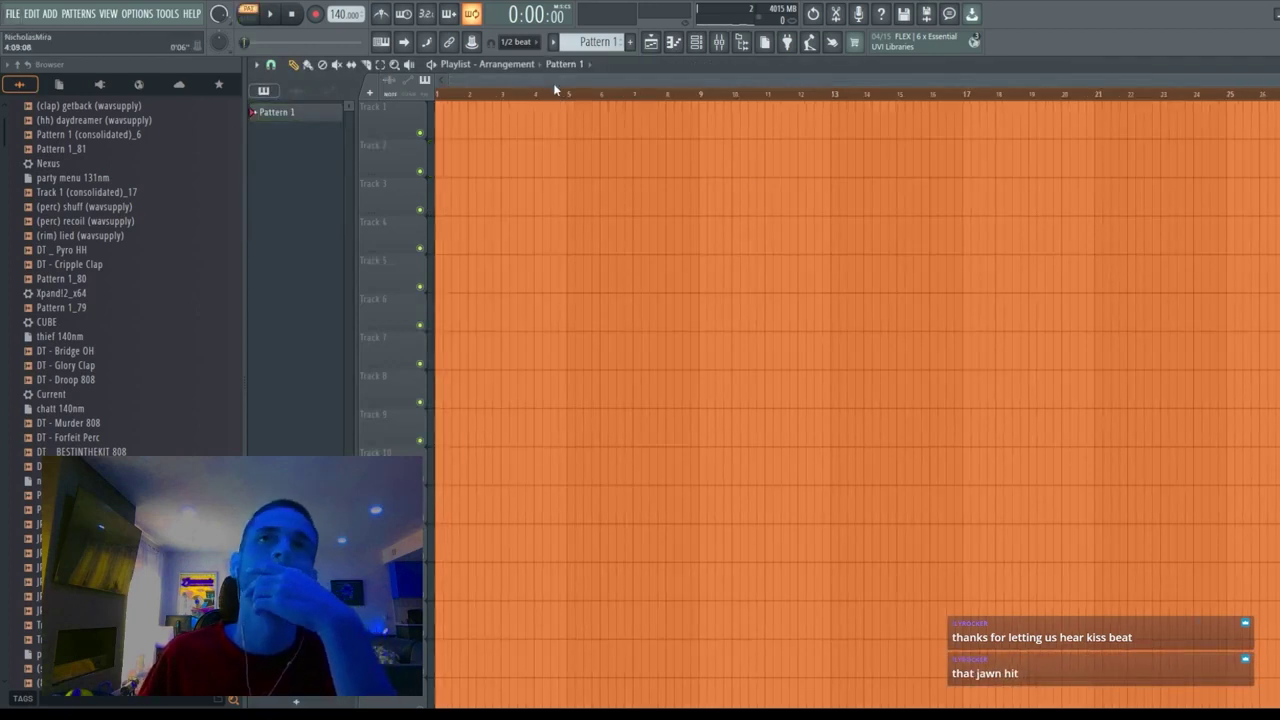
Step: In a new project, replace the Sampler channel with Nexus and load the Alone In The Box preset from the Synth category
click(699, 44)
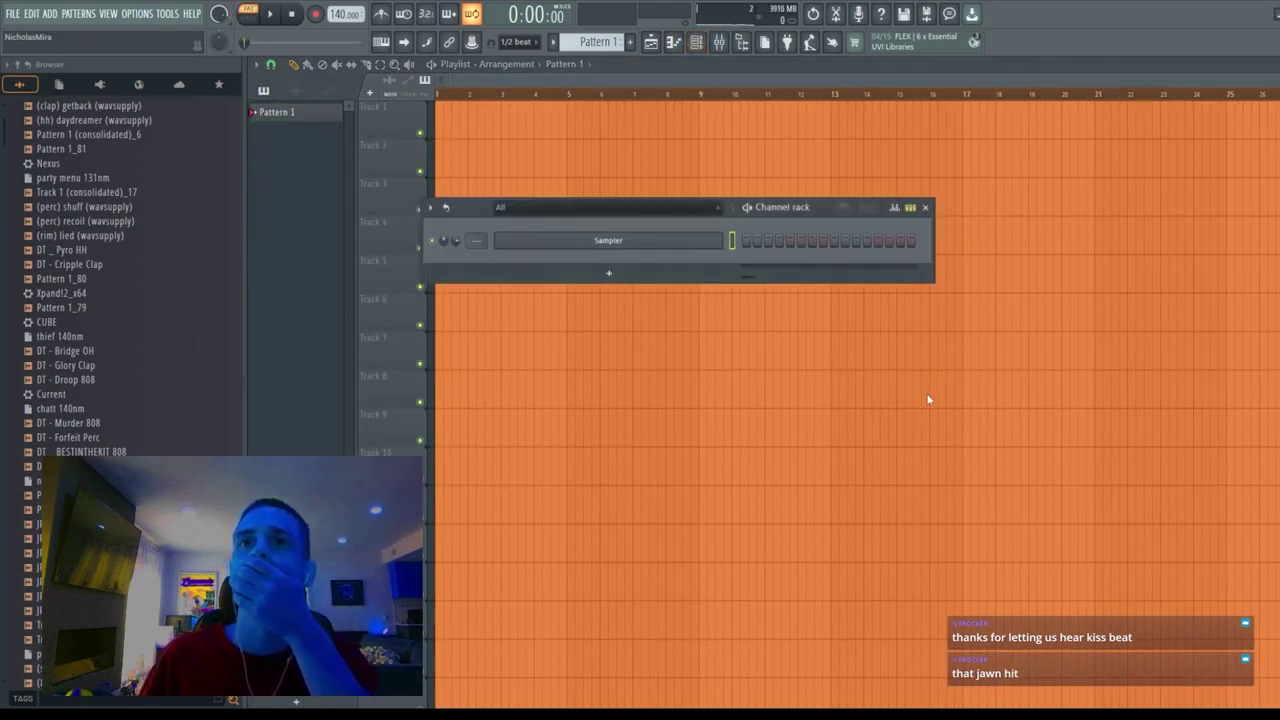
click(905, 241)
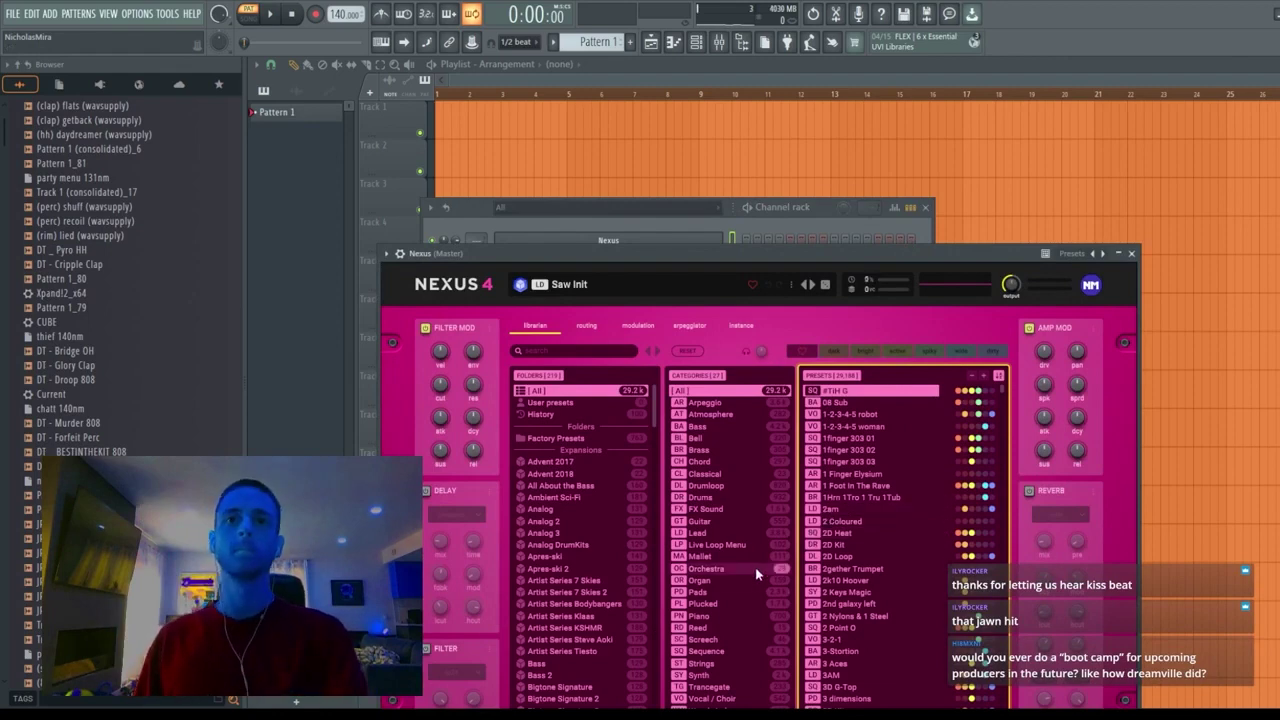
click(758, 651)
click(751, 677)
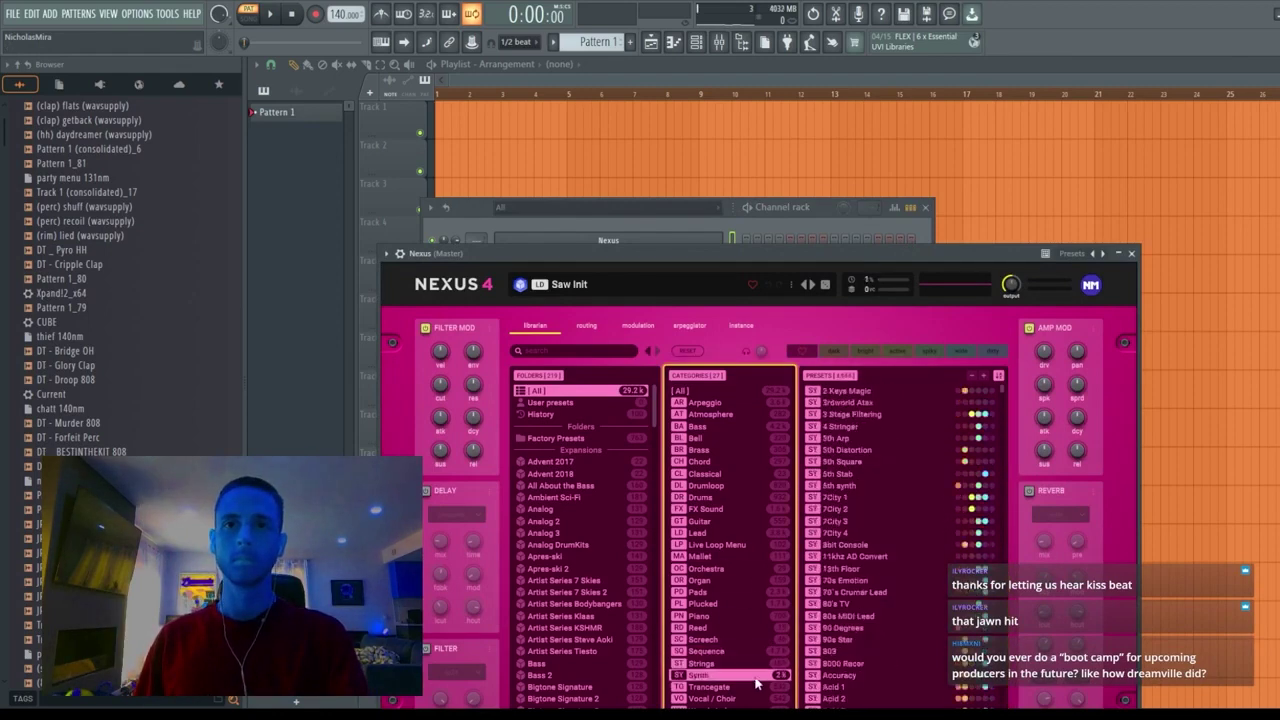
drag(860, 258, 980, 168)
scroll(1000, 450, down, 10)
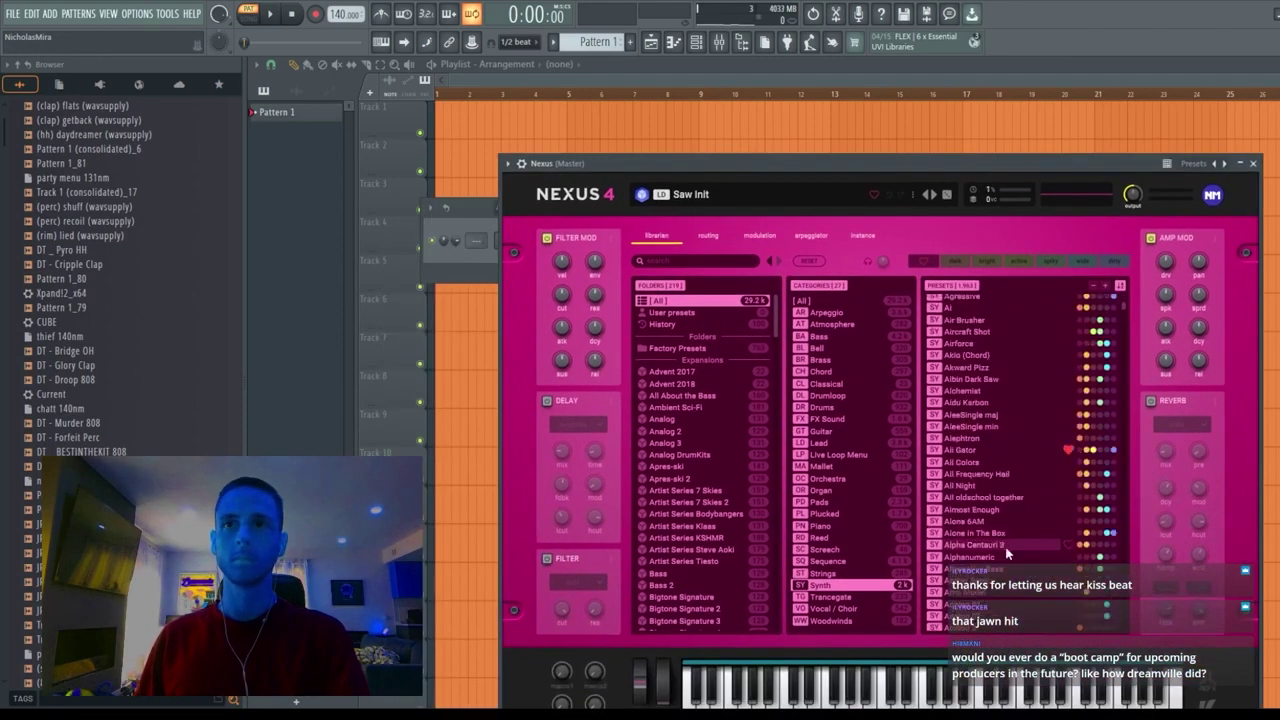
click(975, 533)
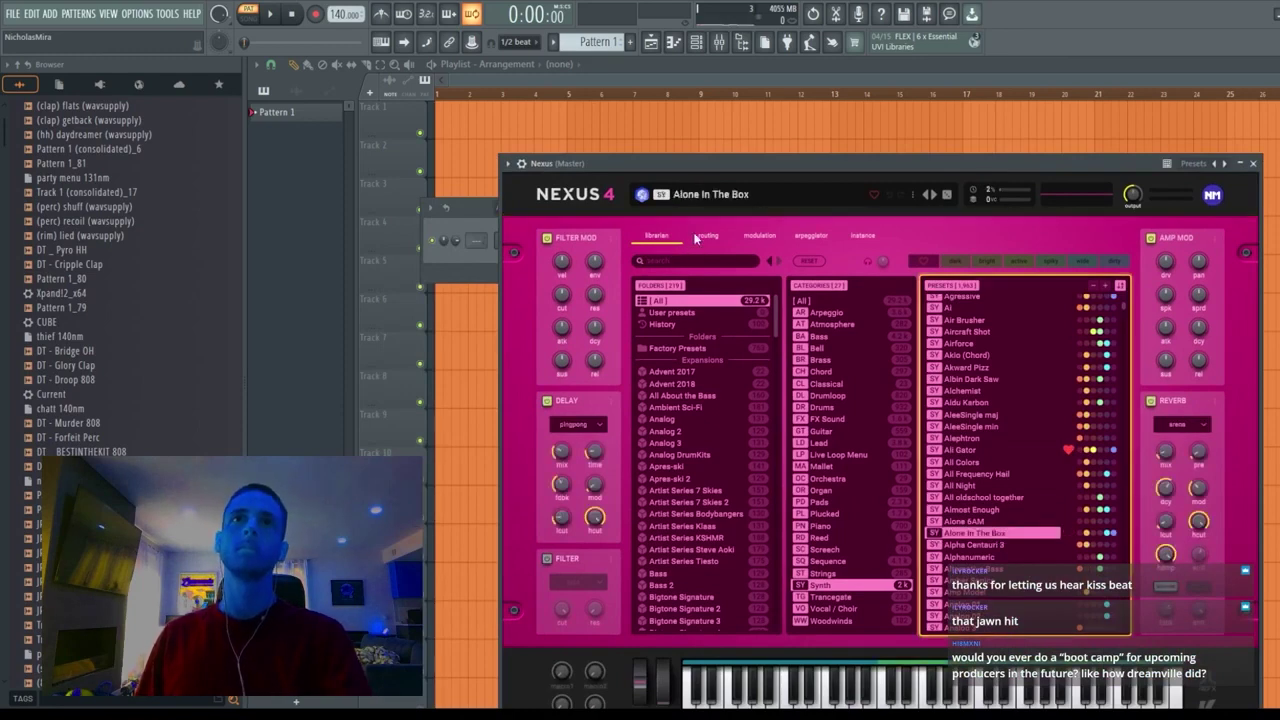
Step: Draw a long F#5 note at the start of bar 1 in the Nexus piano roll and an equally long A#5 one beat later
key(Escape)
key(F7)
click(301, 337)
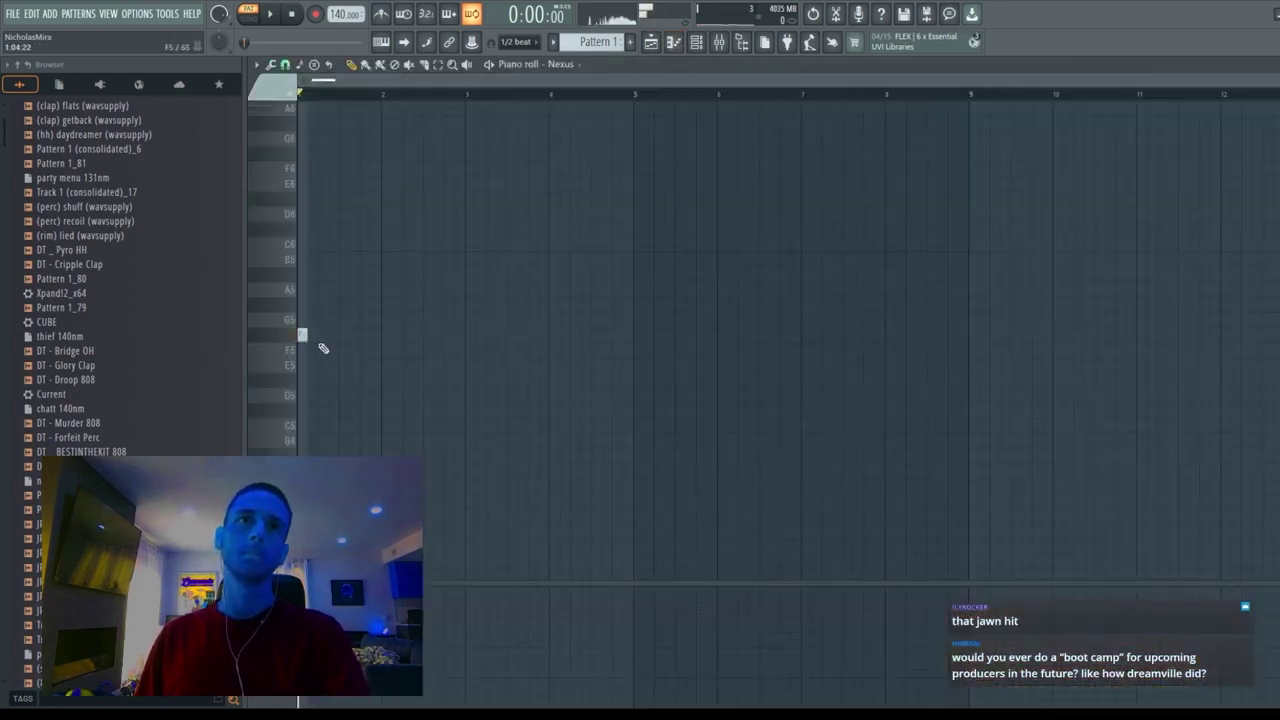
drag(305, 334, 695, 334)
click(330, 271)
drag(330, 271, 322, 270)
key(space)
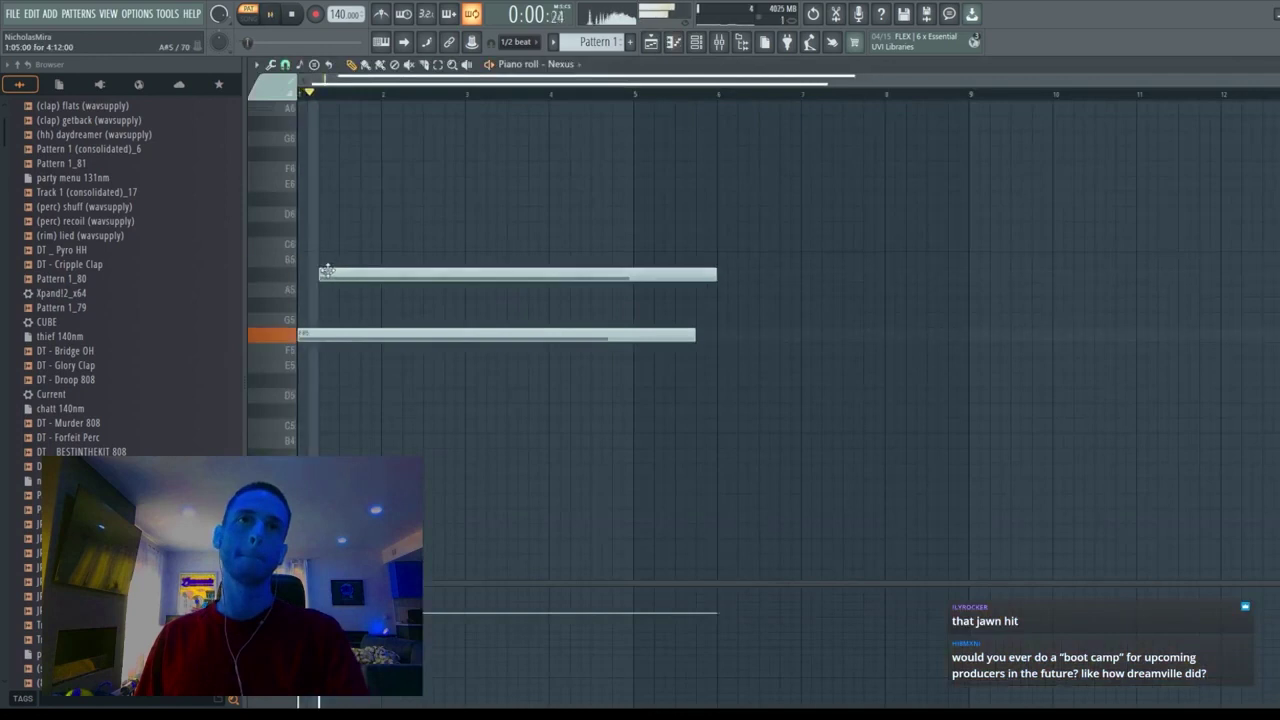
Step: Add long D#6 and A#6 notes, each starting one beat after the previous note, on the third and fourth beats of bar 1
click(349, 211)
key(space)
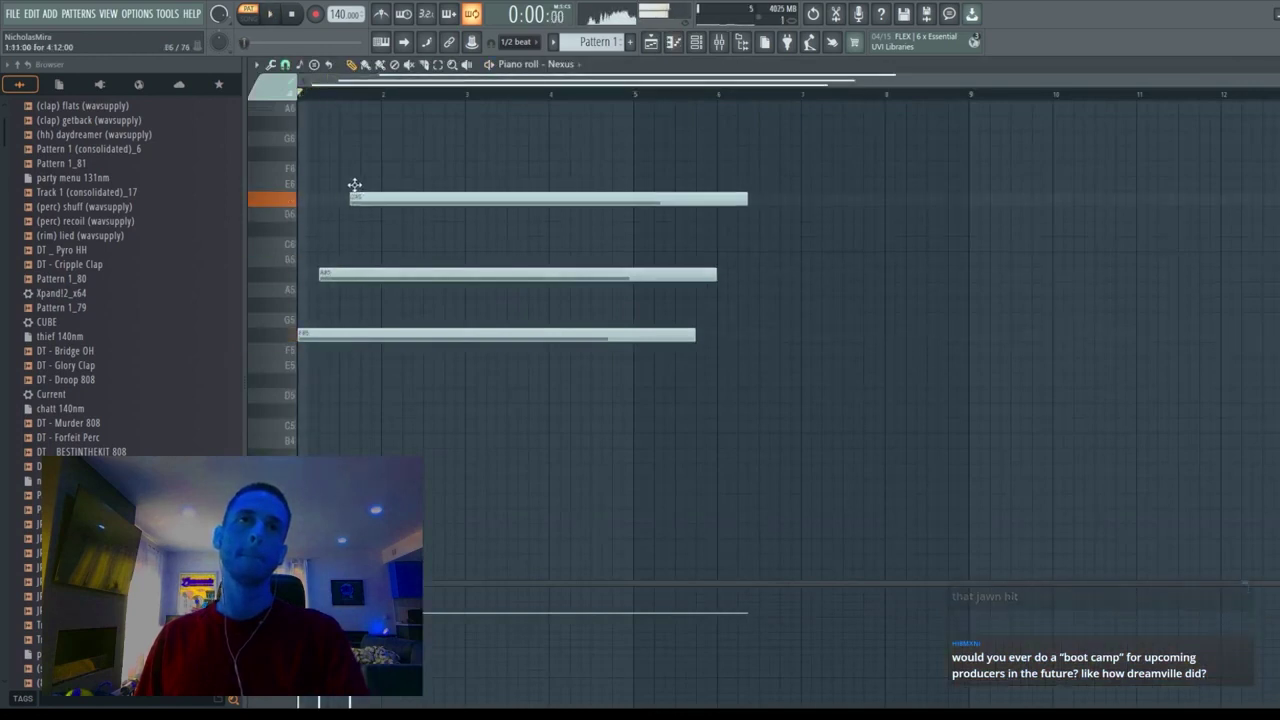
key(space)
scroll(345, 215, up, 2)
click(364, 183)
key(space)
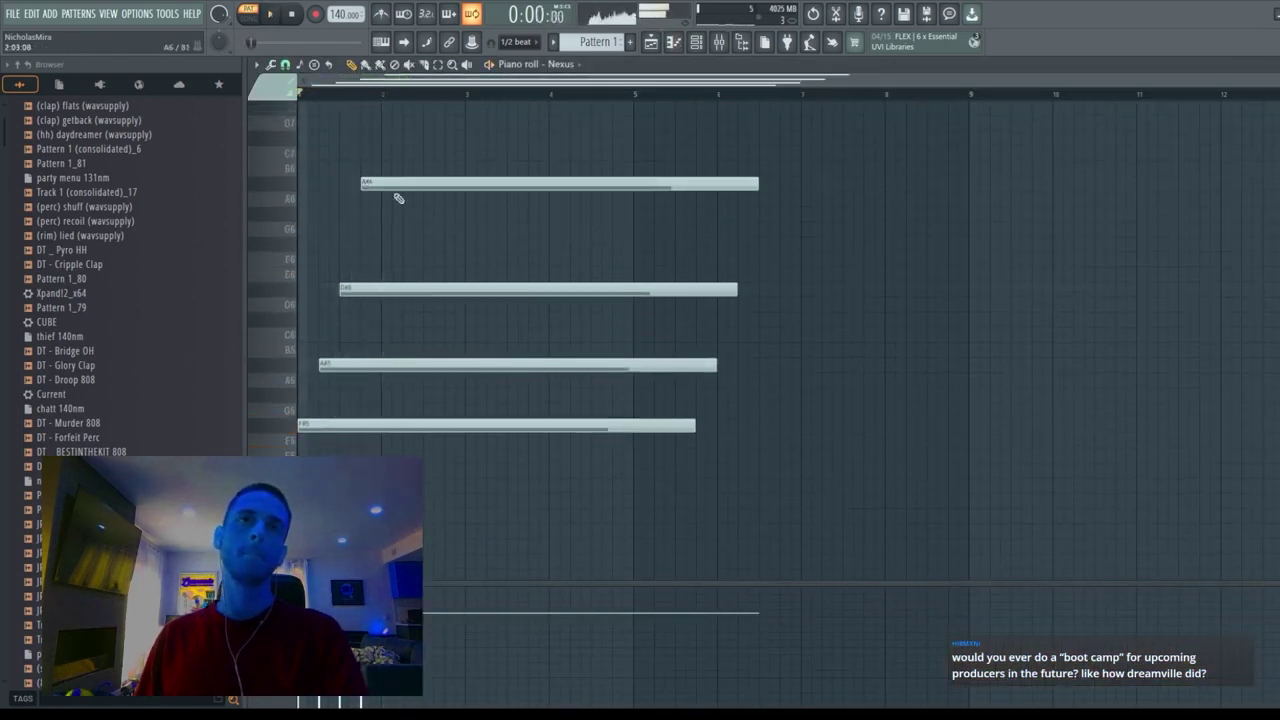
Step: Continue the staggered melody through bar 2 with long G#6, F#6, F6 and A#5 notes, one starting on each beat
drag(427, 213, 387, 217)
drag(389, 246, 413, 251)
click(428, 259)
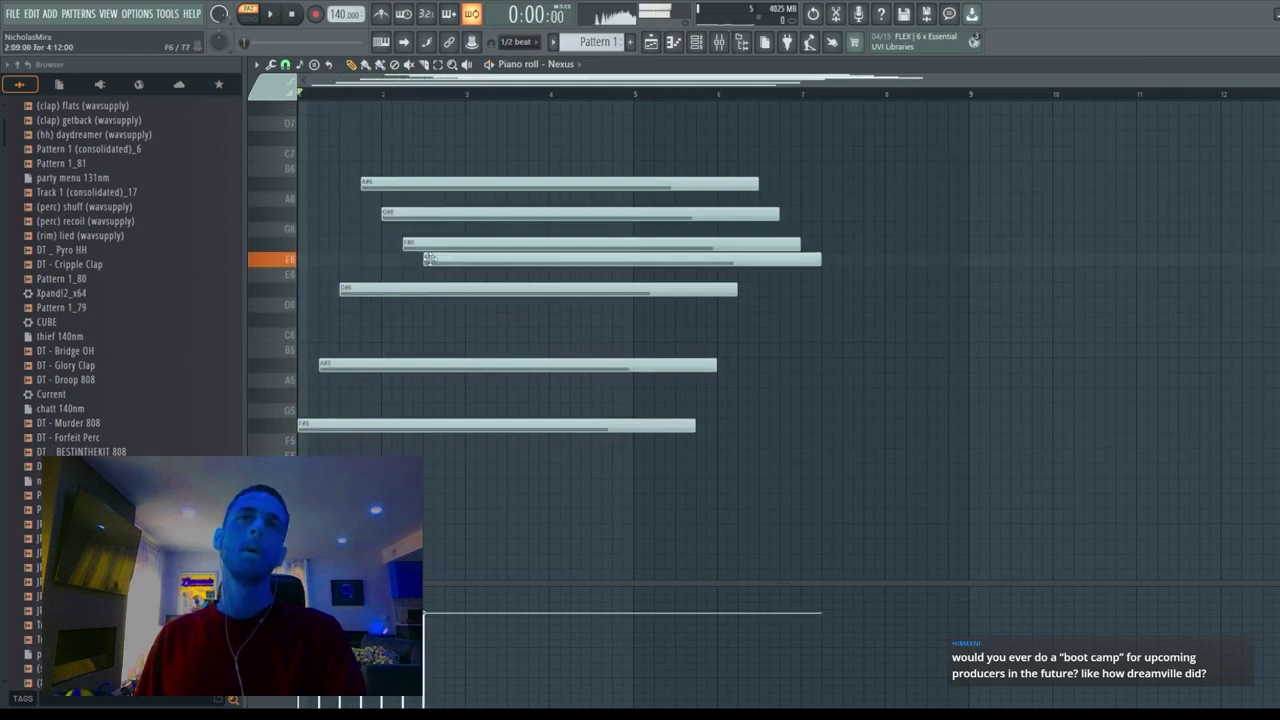
mouse_move(471, 364)
mouse_down()
mouse_move(481, 357)
mouse_move(451, 371)
mouse_up()
key(space)
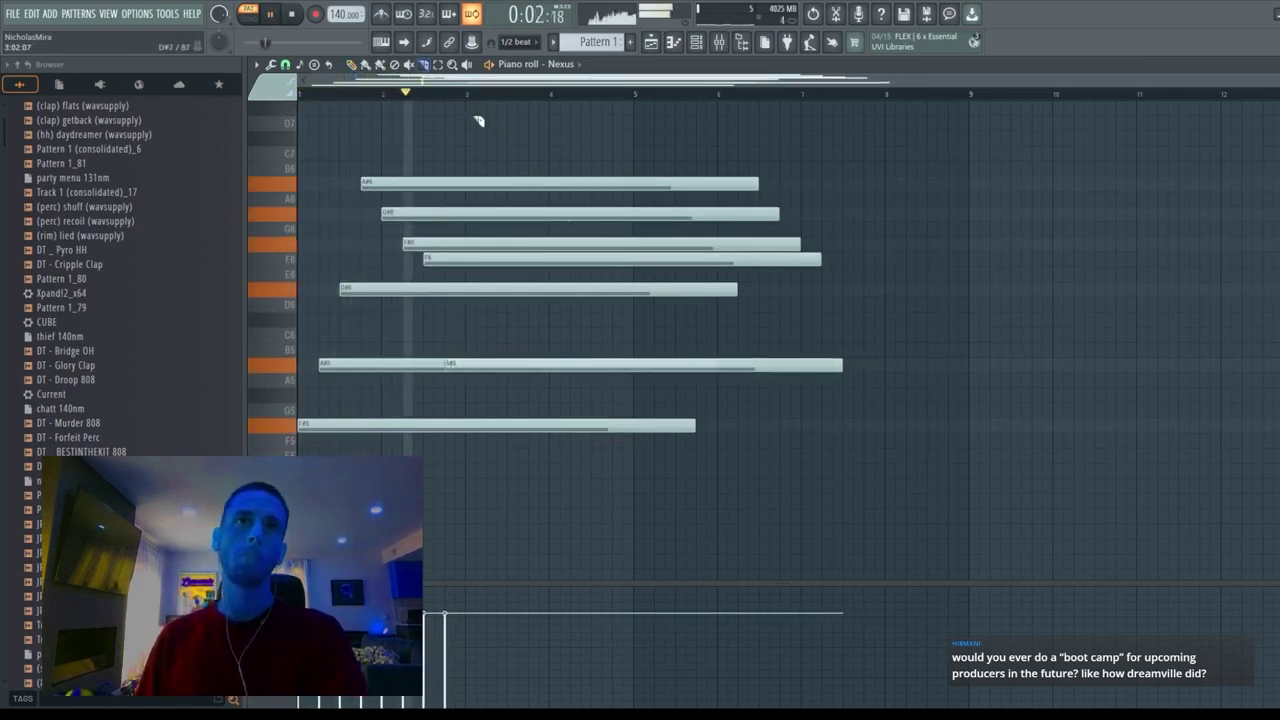
Step: Slice all notes at bar 3 and delete the parts that extend past it
drag(474, 541, 667, 69)
key(Delete)
key(ctrl+z)
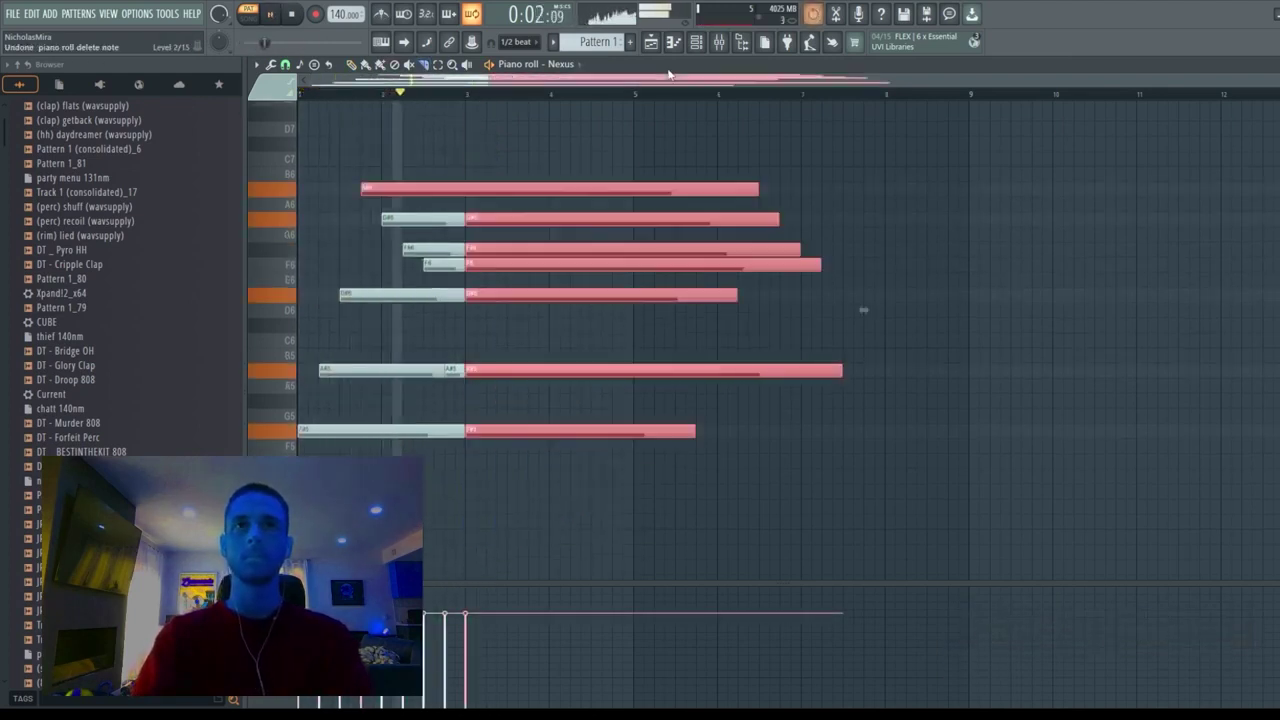
drag(486, 151, 803, 543)
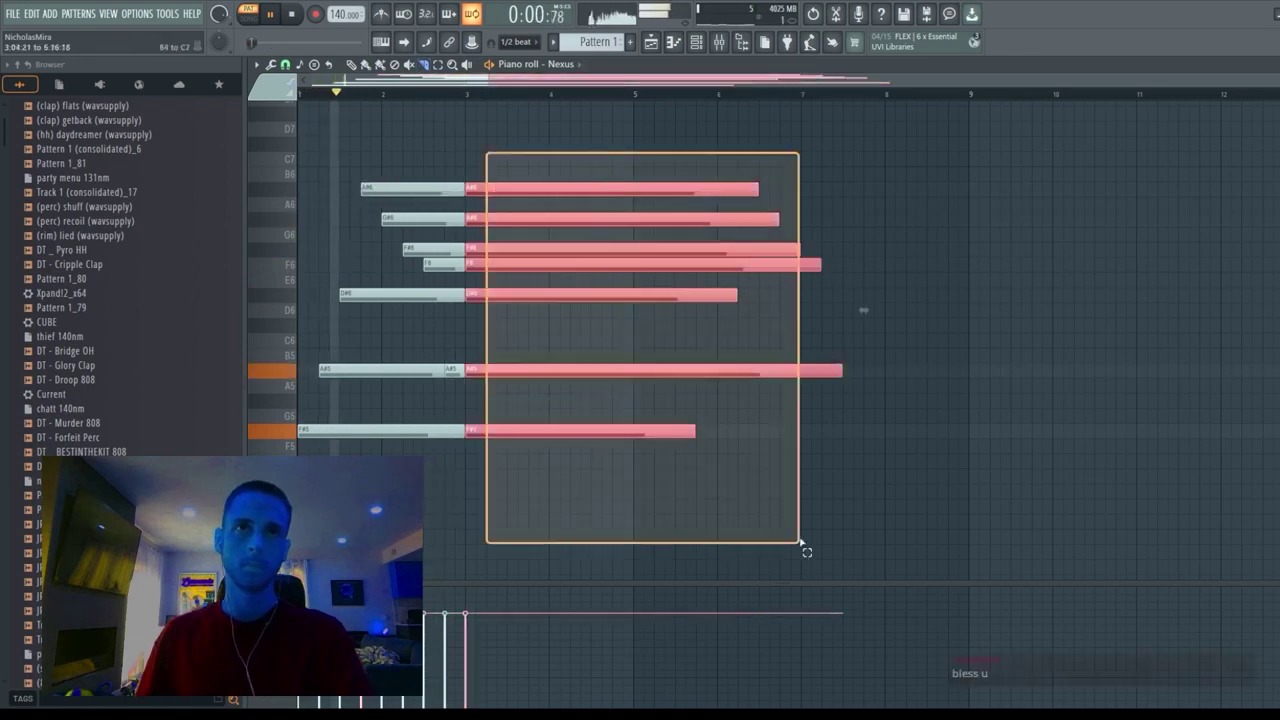
key(Delete)
Step: Duplicate the two-bar phrase directly after itself and transpose all notes up one octave
key(ctrl+a)
key(ctrl+b)
key(ctrl+Up)
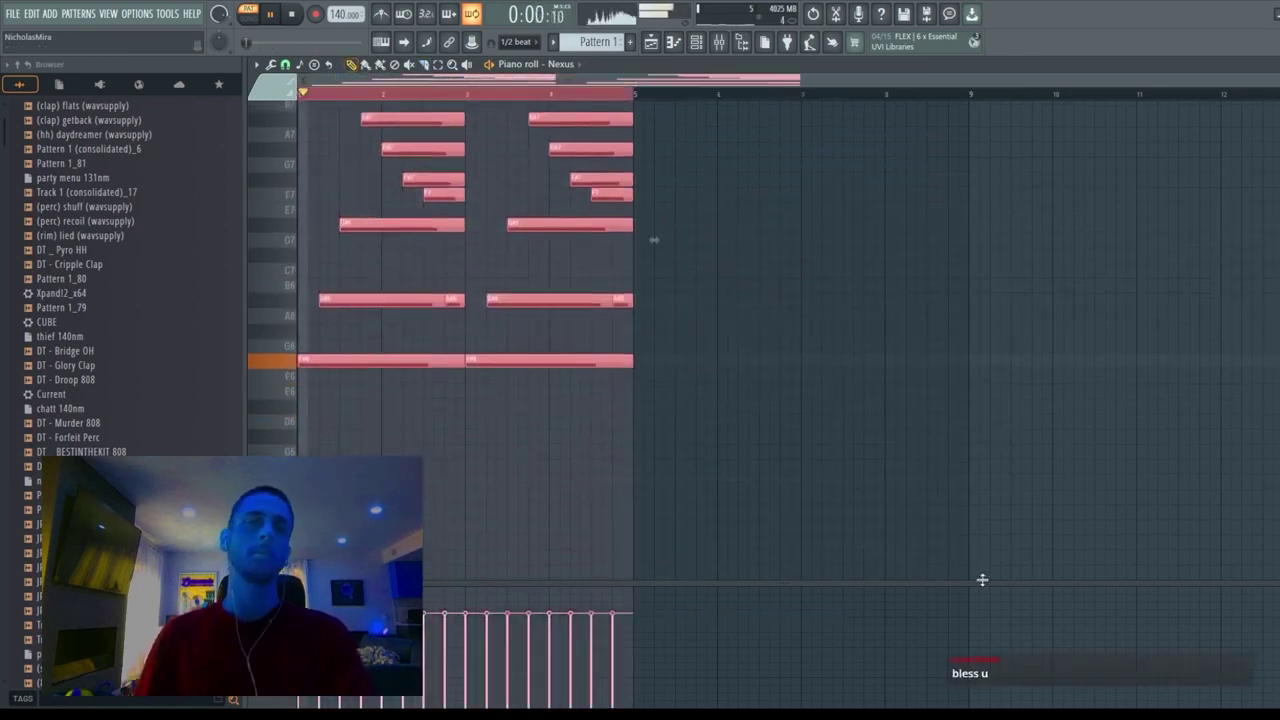
key(ctrl+d)
Step: Compress all notes to half their length so they span two bars, and duplicate them to fill bars 1 to 4
key(ctrl+a)
drag(658, 236, 486, 240)
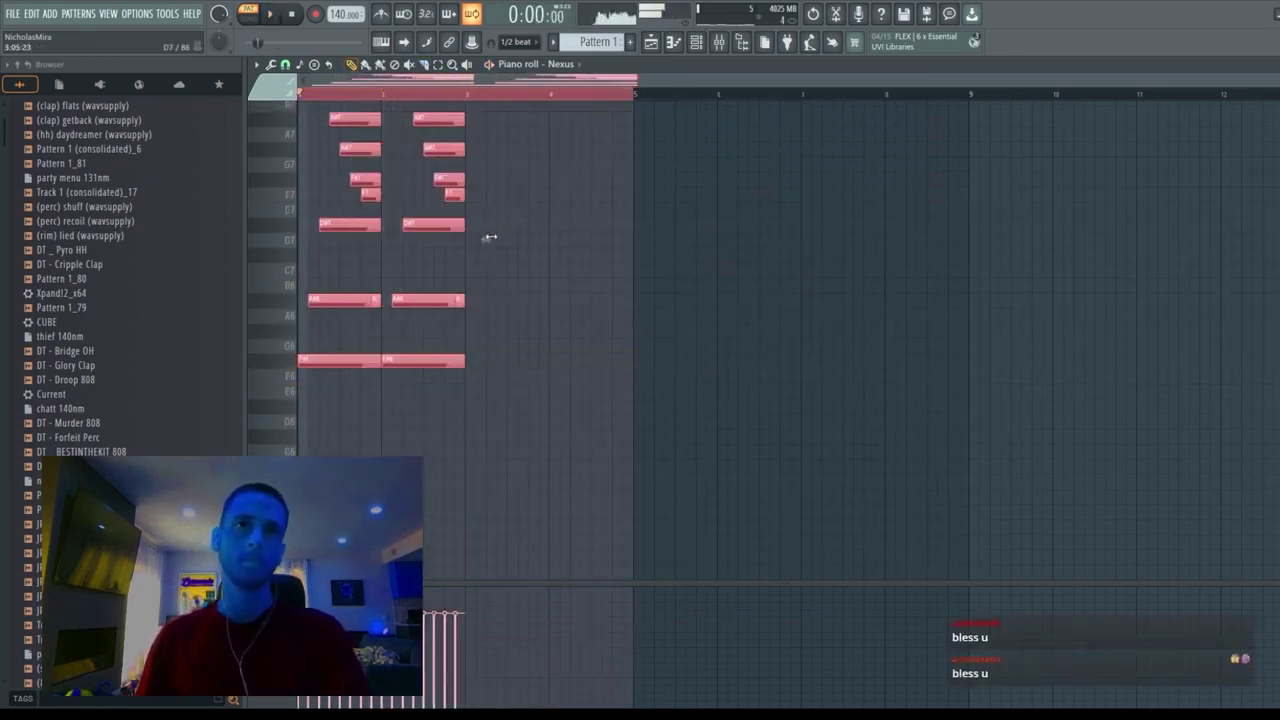
key(ctrl+d)
key(ctrl+a)
key(ctrl+b)
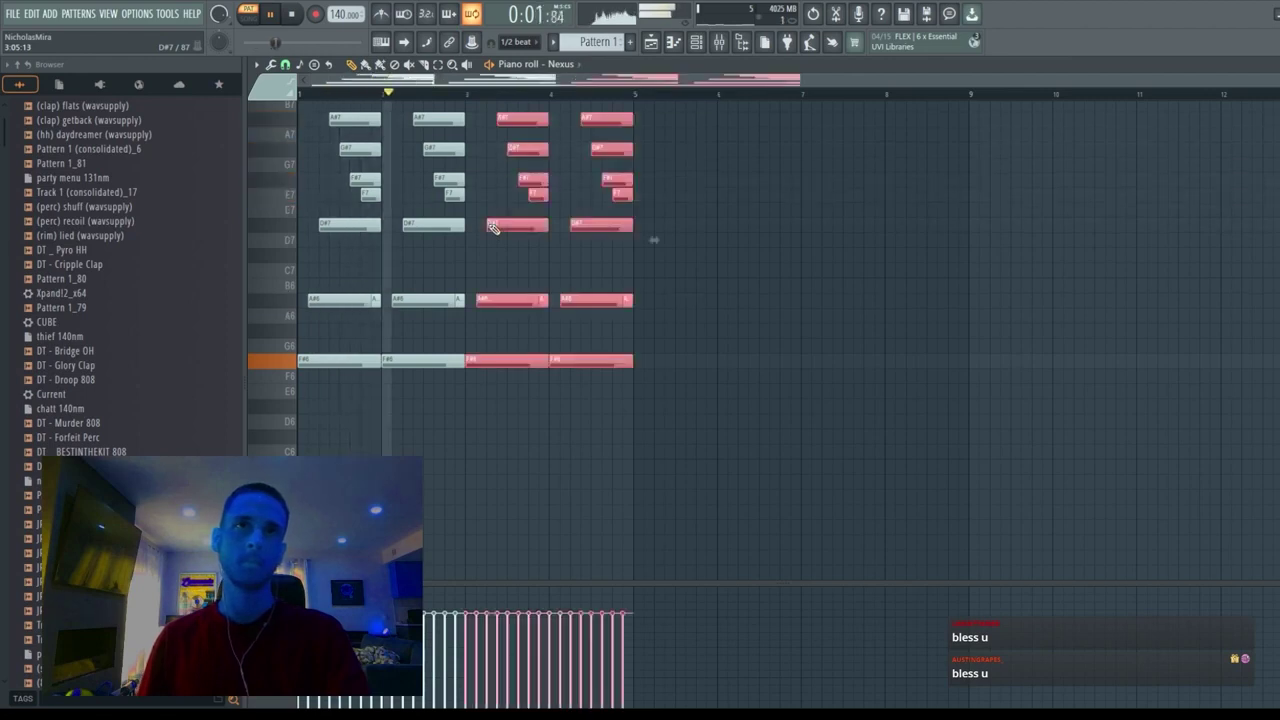
key(ctrl+d)
Step: Lower the four F#6 notes by three semitones to D#6, and transpose all notes down one octave
drag(697, 325, 374, 406)
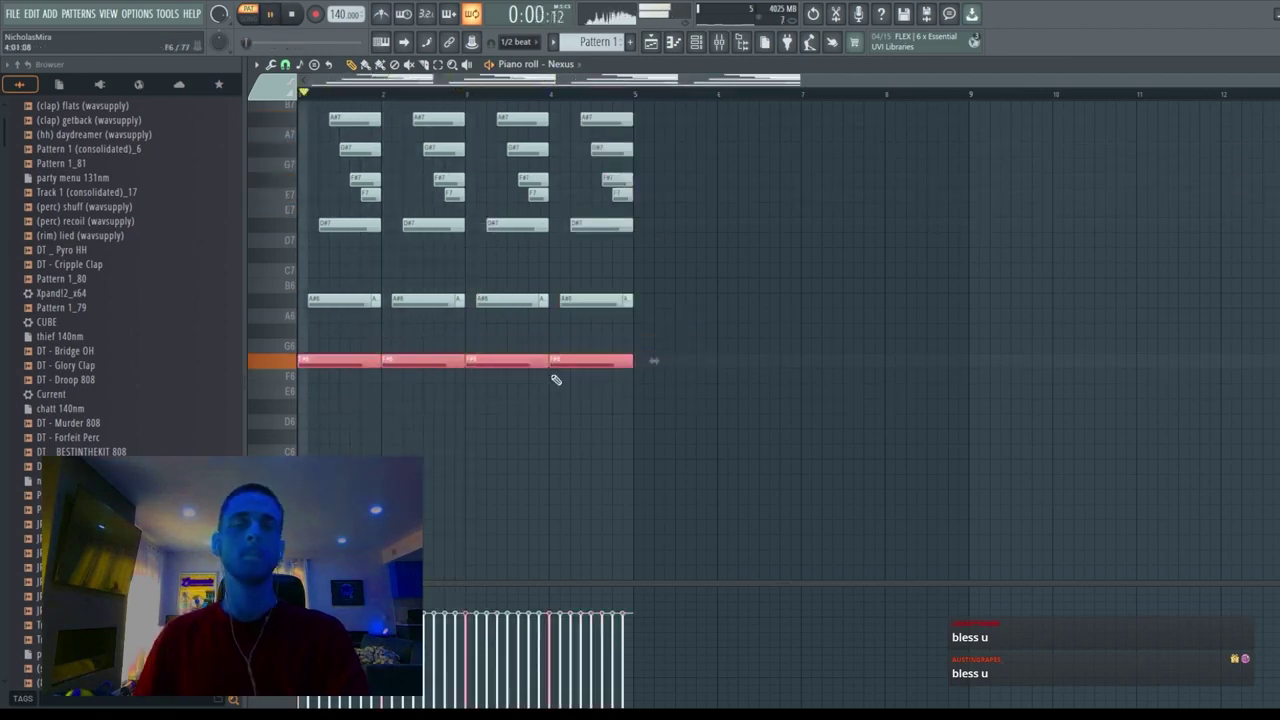
key(shift+Down)
key(shift+Down)
key(shift+Down)
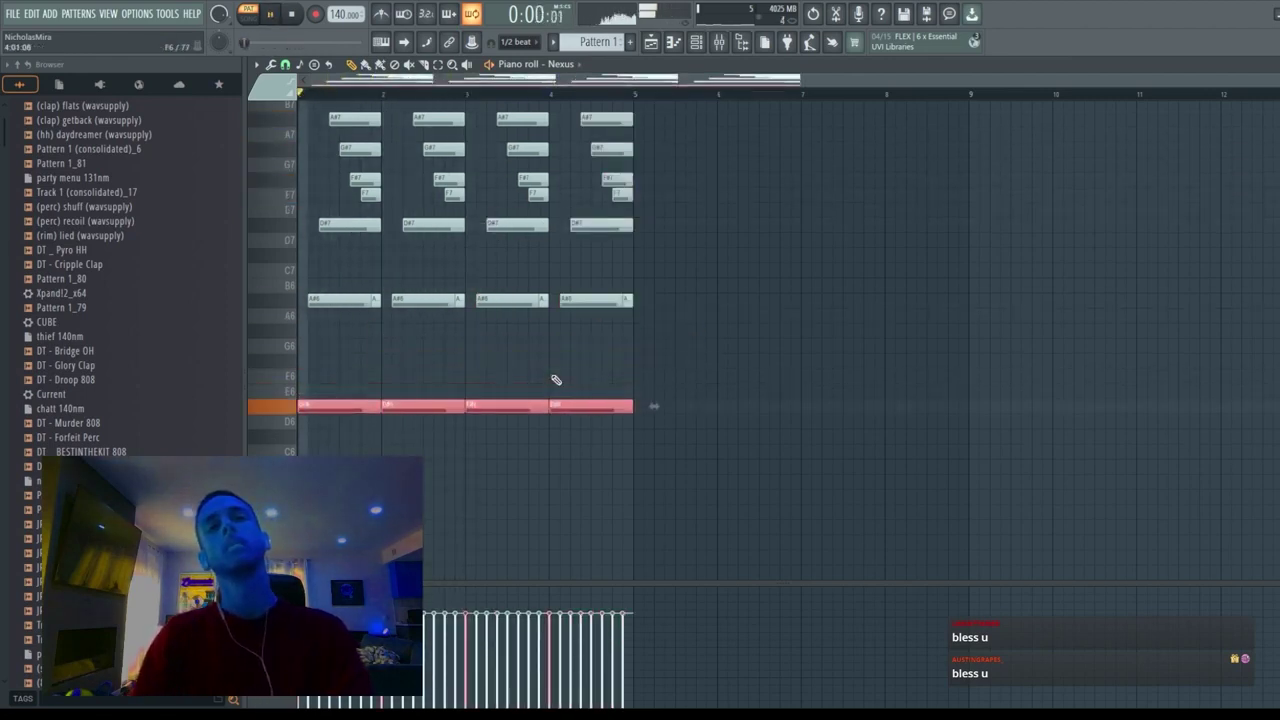
key(ctrl+a)
key(ctrl+Down)
key(ctrl+d)
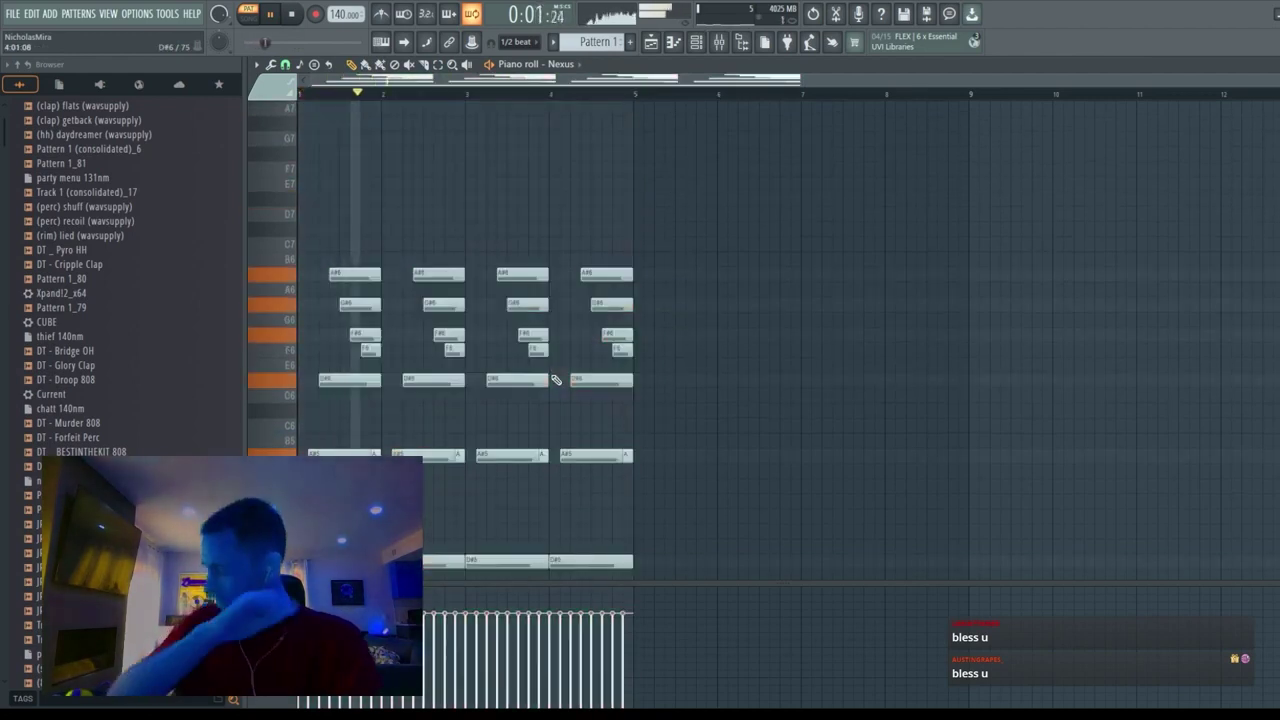
Step: Raise the lowest notes in bars 3 and 4 by three semitones to F#5
drag(521, 539, 620, 628)
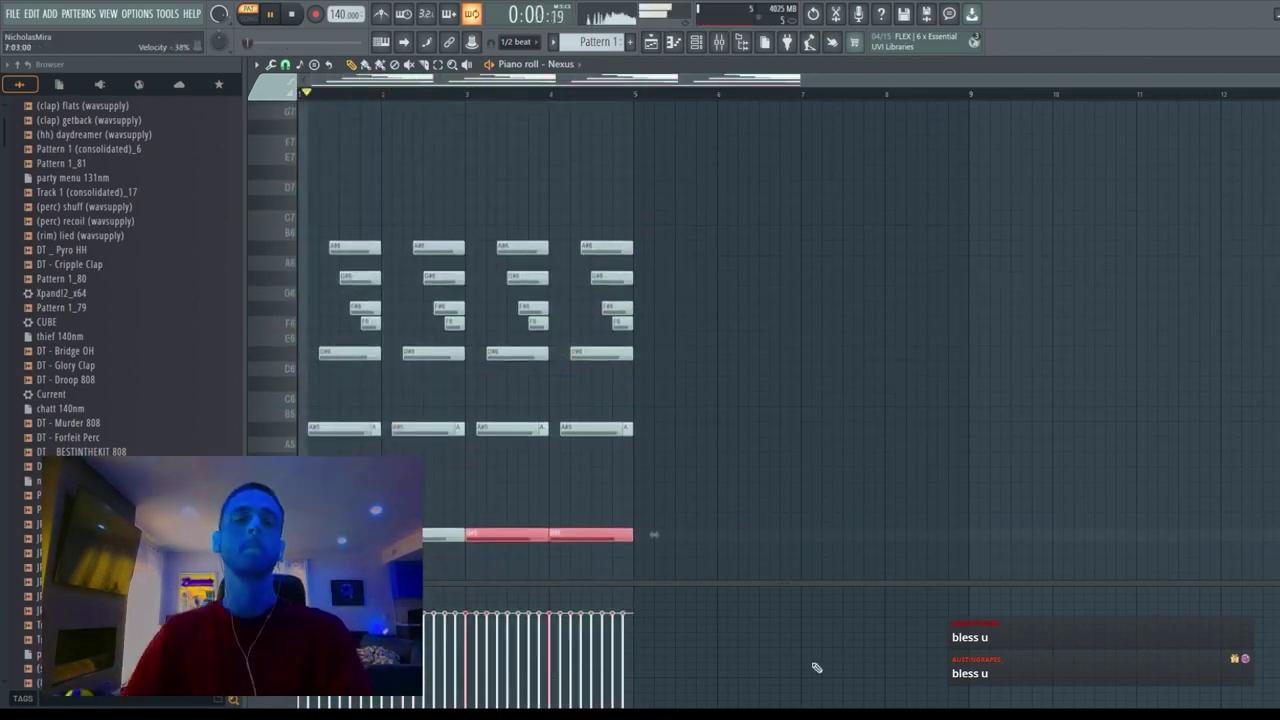
key(shift+Up)
key(shift+Up)
key(shift+Up)
key(ctrl+d)
Step: Switch the Nexus preset to Alpha Centauri 3
key(F7)
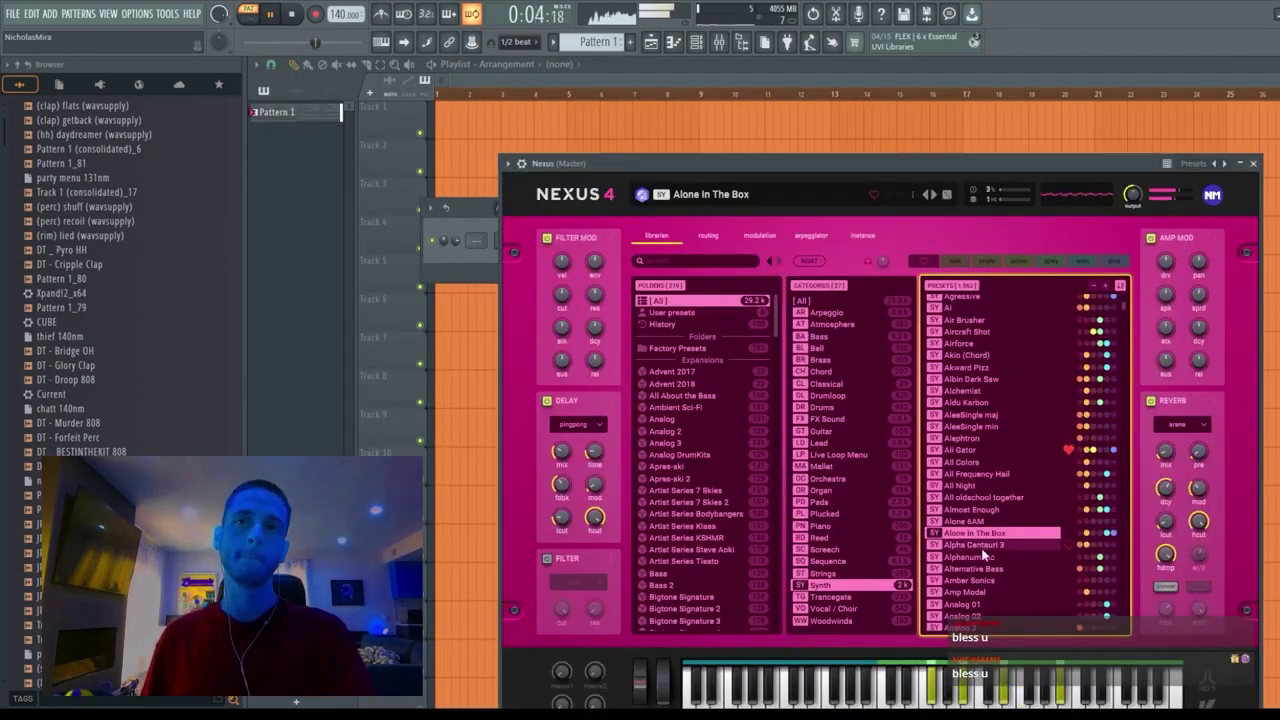
click(1004, 545)
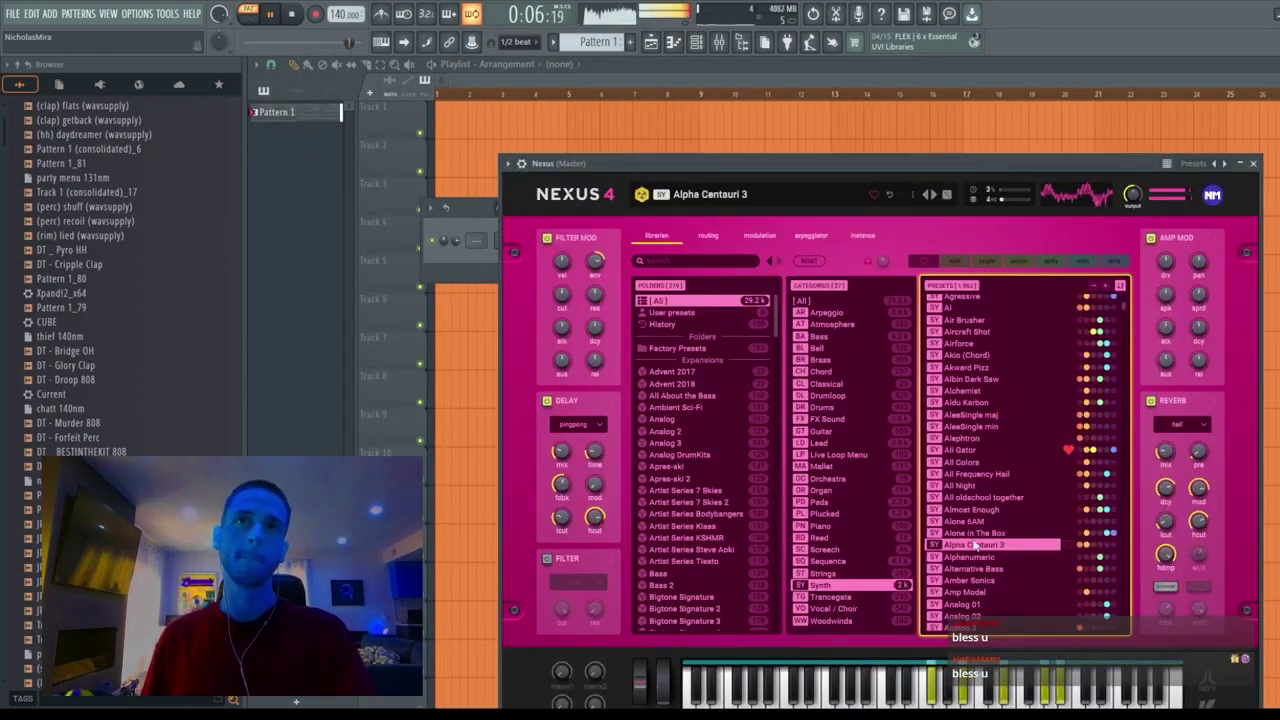
key(Escape)
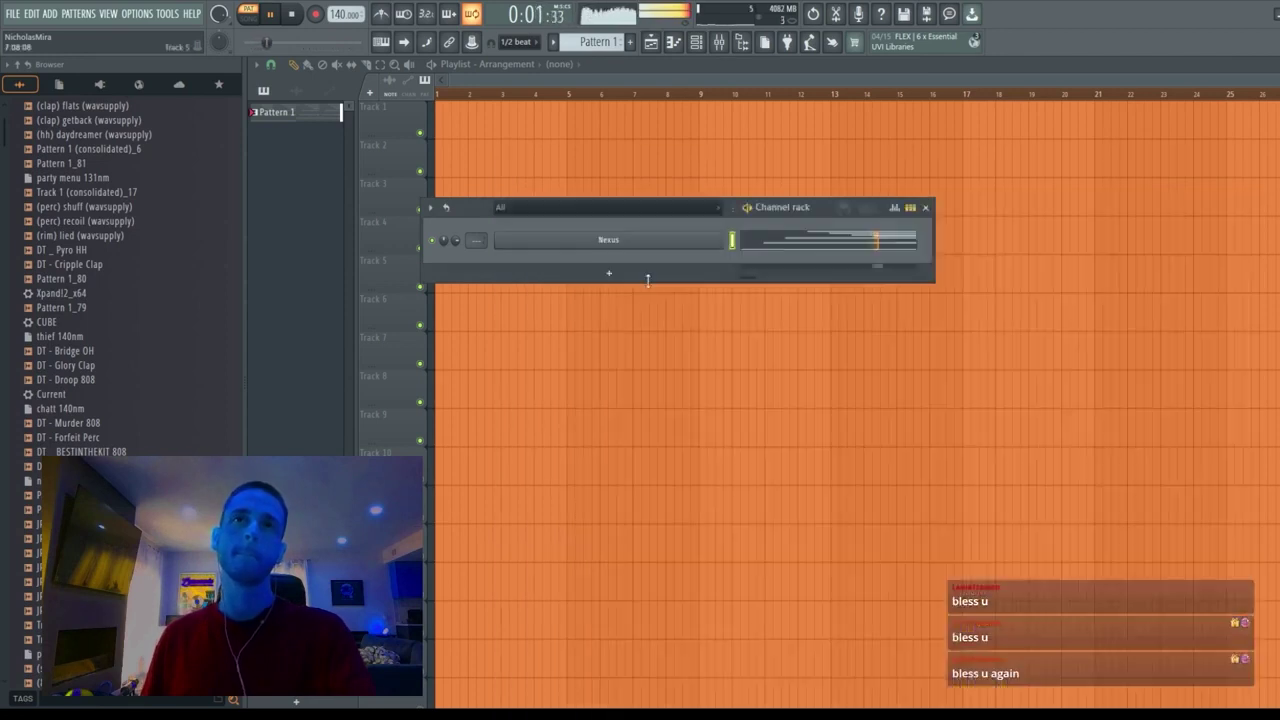
Step: Transpose all notes of the Nexus melody up one octave
key(F7)
key(ctrl+a)
key(ctrl+Up)
key(ctrl+d)
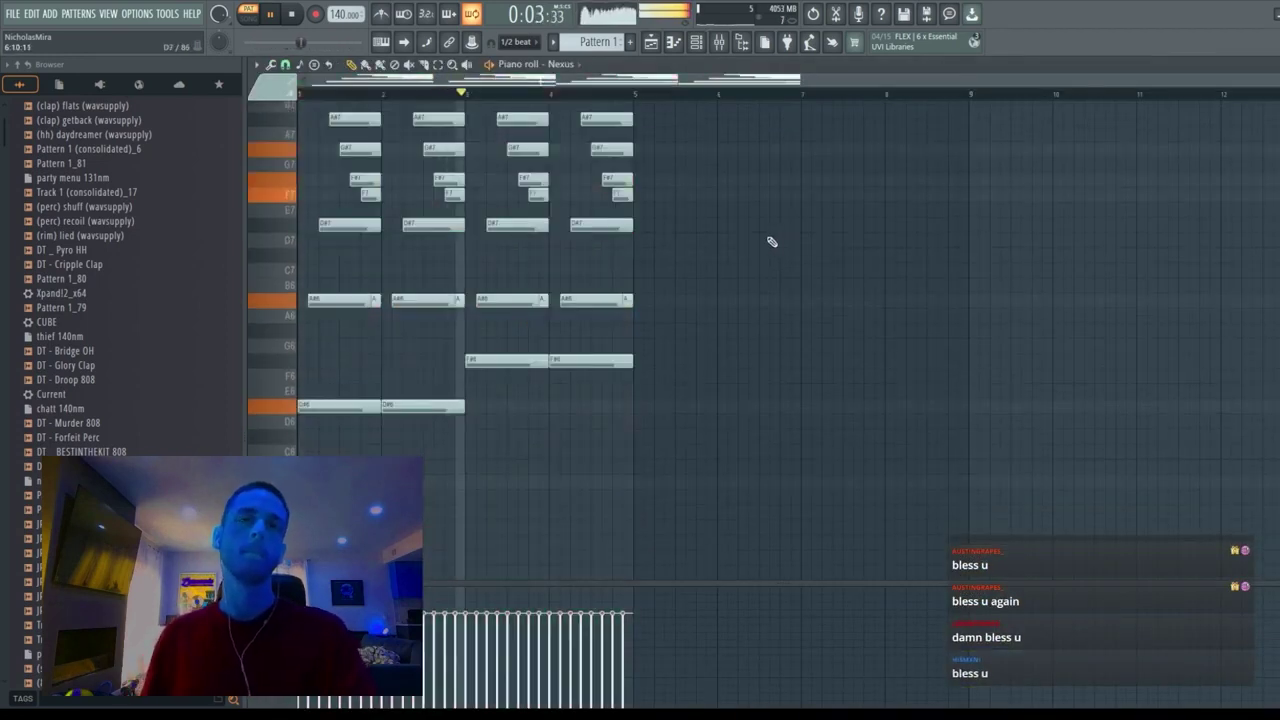
Step: Lower the bottom note in bar 3 of the Nexus melody to A#5 and play the pattern back
scroll(512, 295, up, 1)
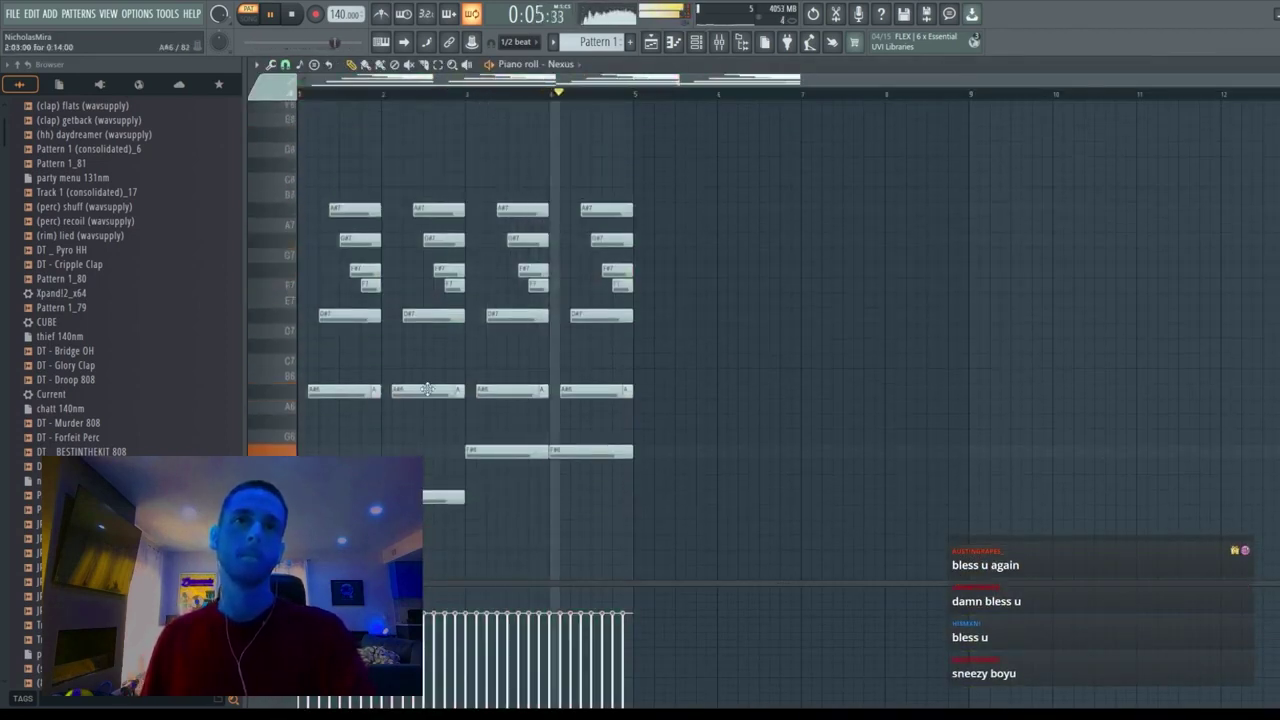
key(space)
click(356, 391)
mouse_move(519, 387)
mouse_down()
mouse_move(523, 341)
mouse_move(517, 400)
mouse_move(513, 382)
mouse_move(508, 393)
mouse_up()
key(space)
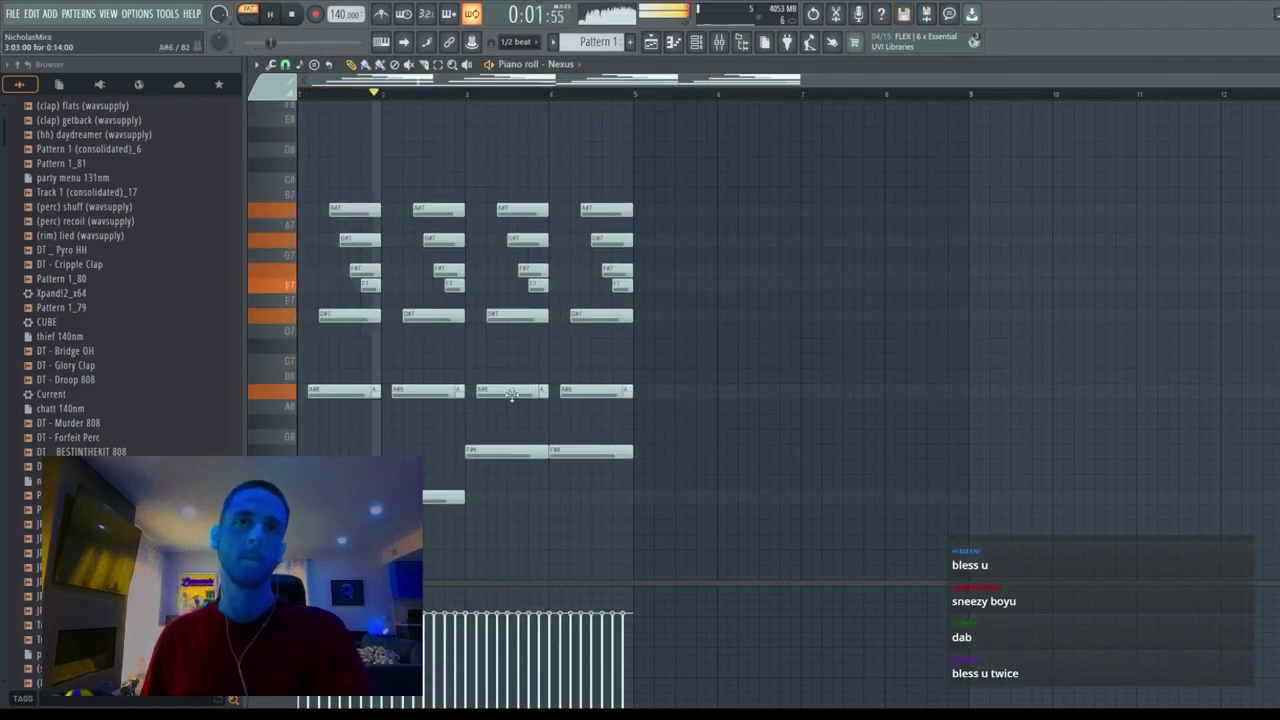
drag(506, 452, 507, 568)
key(space)
key(space)
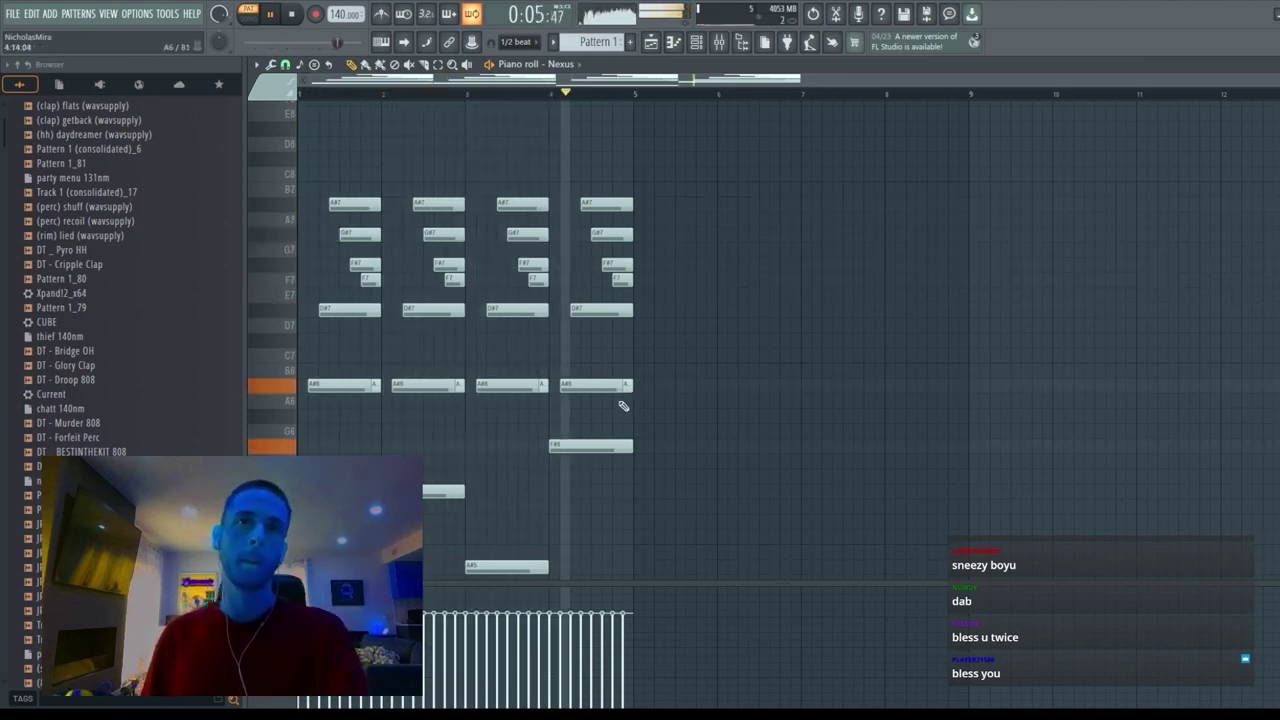
Step: Duplicate the four-bar Nexus melody directly after itself and deselect the notes
scroll(723, 194, down, 2)
key(ctrl+b)
key(ctrl+d)
Step: Switch the Nexus preset to Analog Dreams in the Synth category
key(F7)
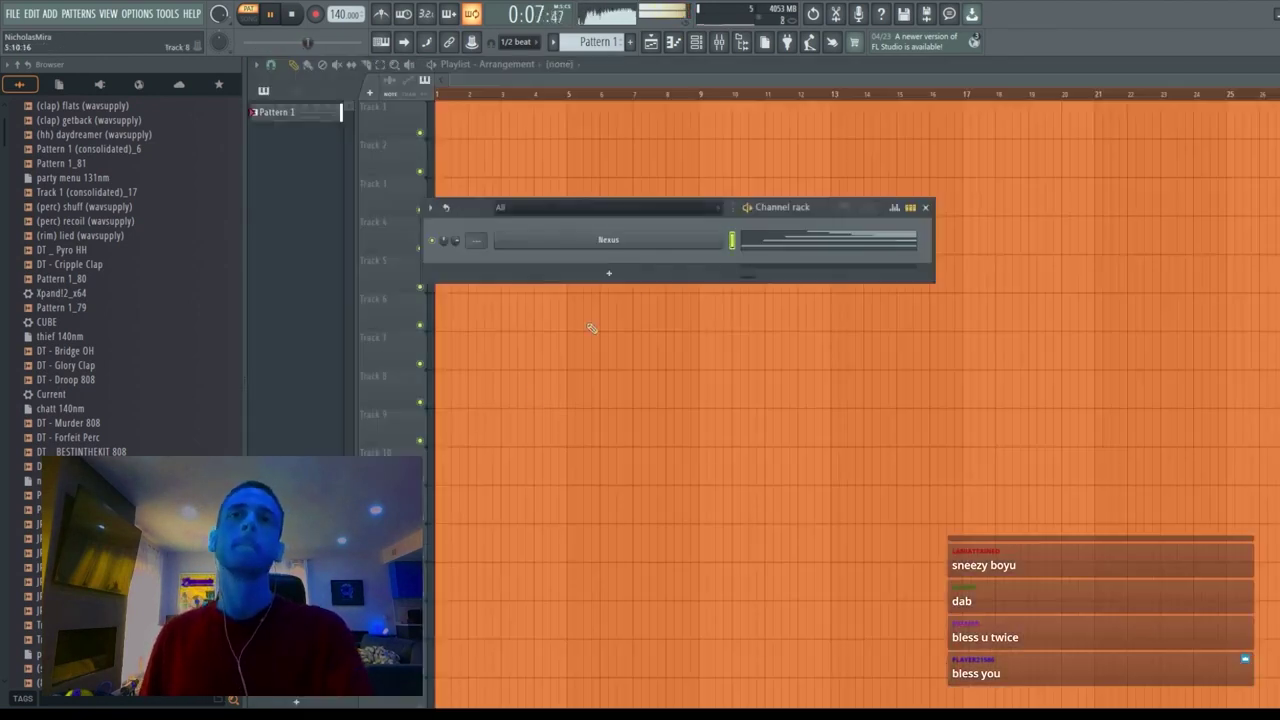
click(675, 248)
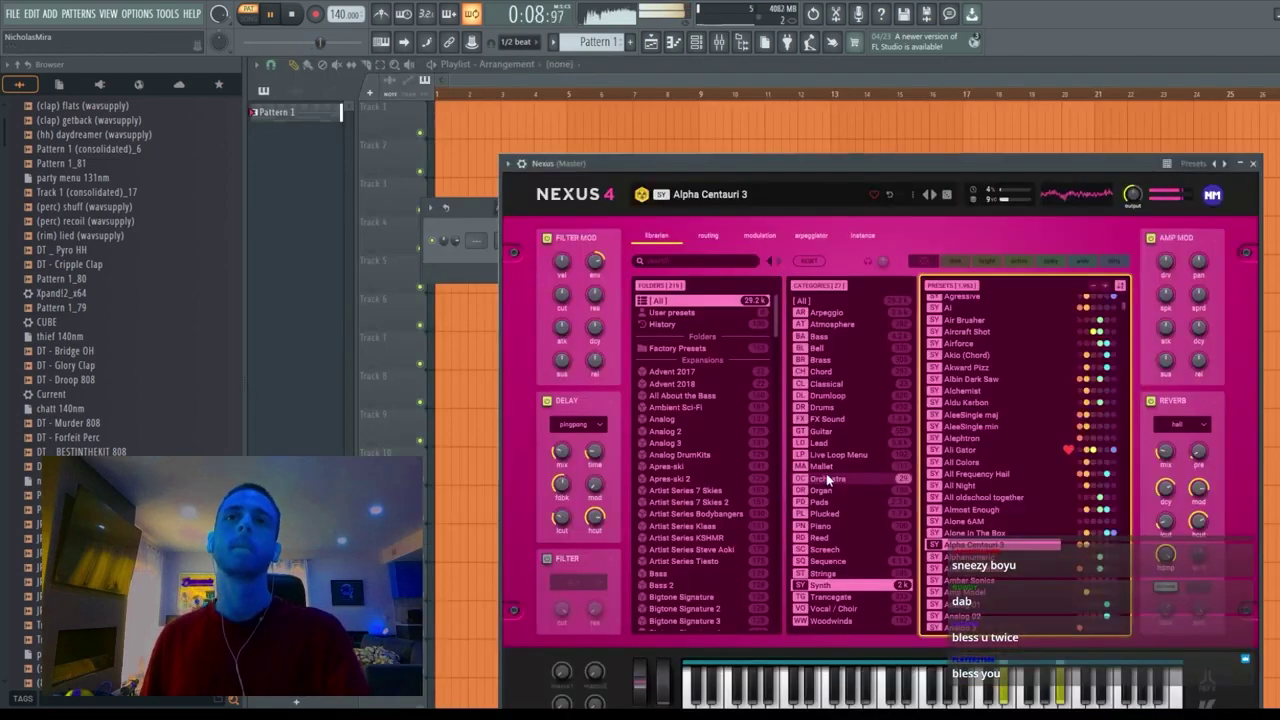
scroll(985, 515, down, 3)
click(988, 523)
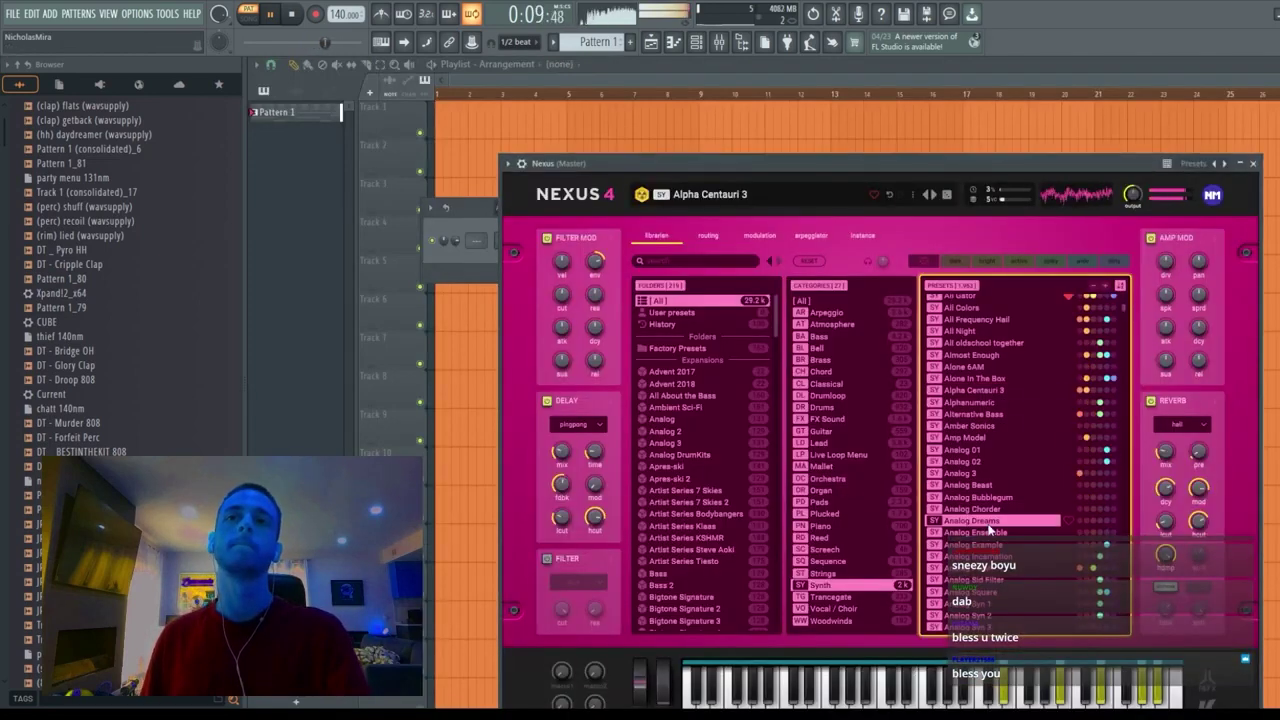